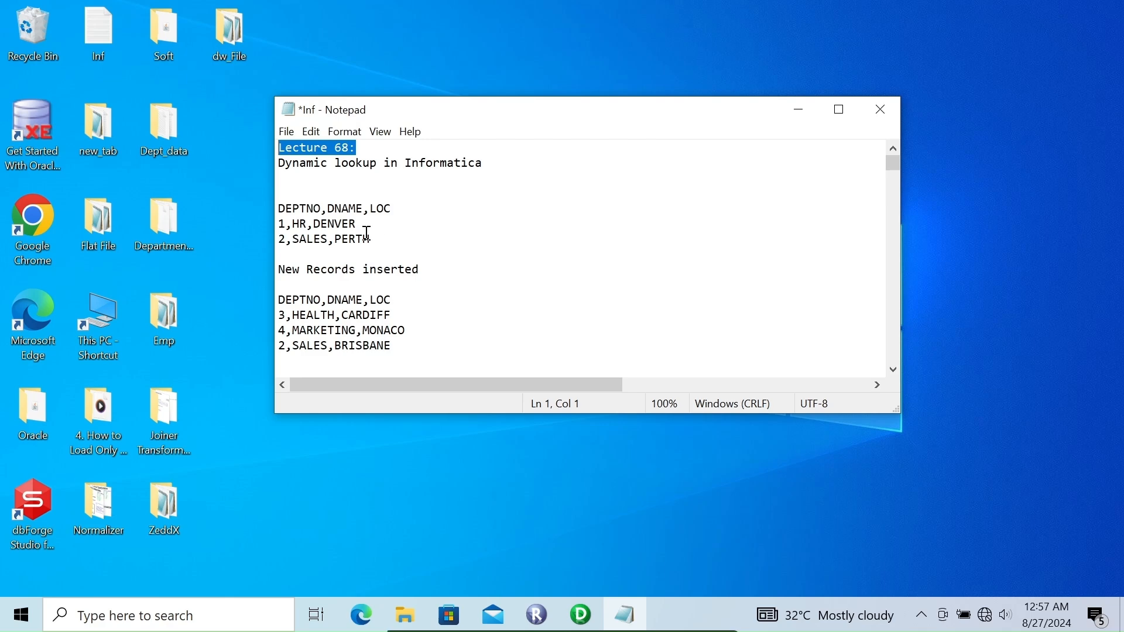
Review the existing department records and the newly inserted ones in the lecture notes, including the SALES row with location BRISBANE
{"action": "left_click_drag", "start_coordinate": [384, 240], "coordinate": [278, 204]}
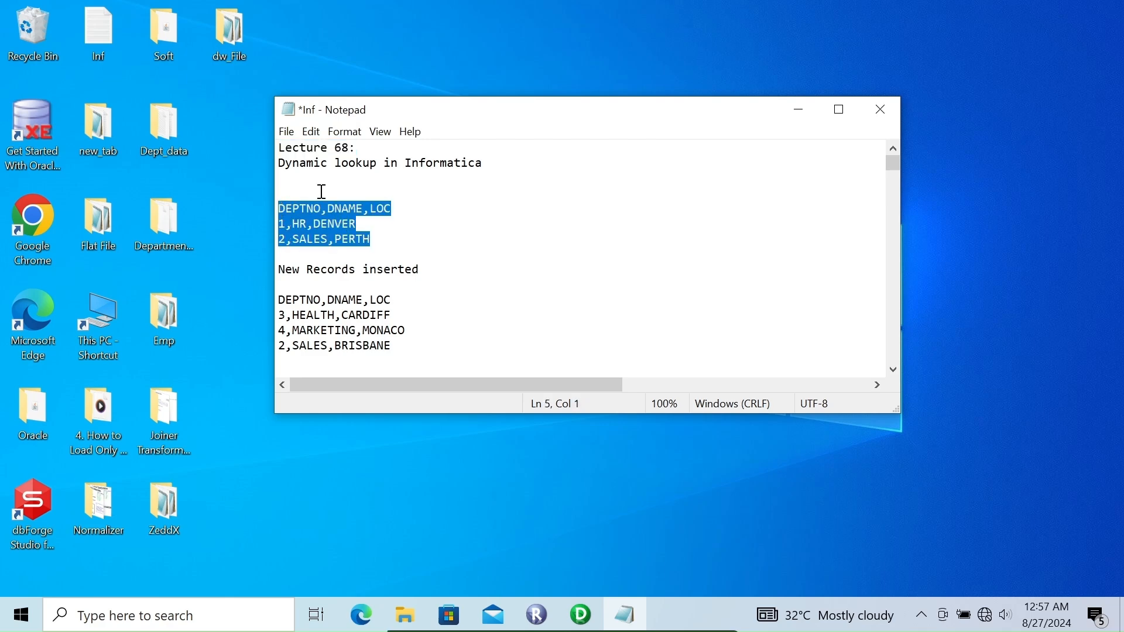
{"action": "left_click", "coordinate": [429, 254]}
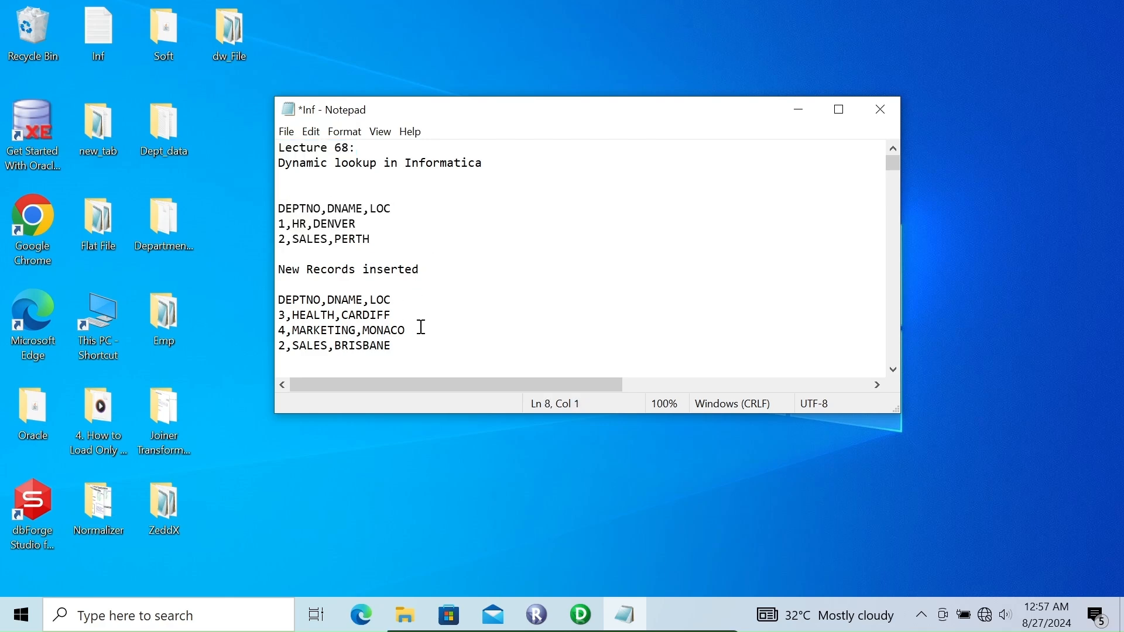
{"action": "left_click_drag", "start_coordinate": [391, 346], "coordinate": [268, 295]}
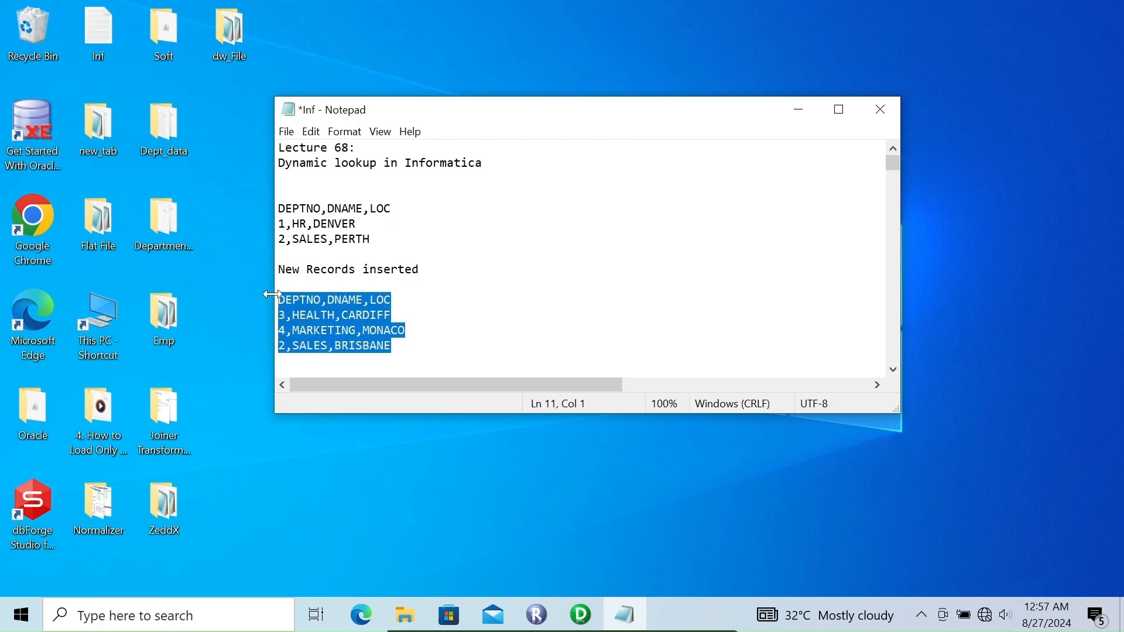
{"action": "left_click", "coordinate": [432, 330]}
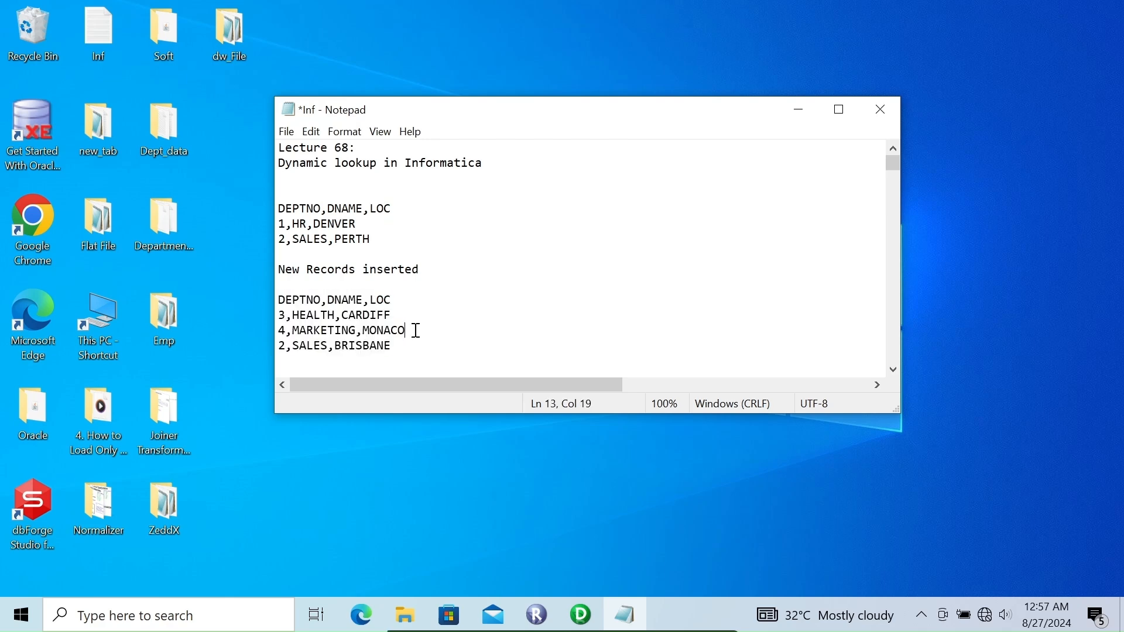
{"action": "left_click_drag", "start_coordinate": [407, 331], "coordinate": [278, 316]}
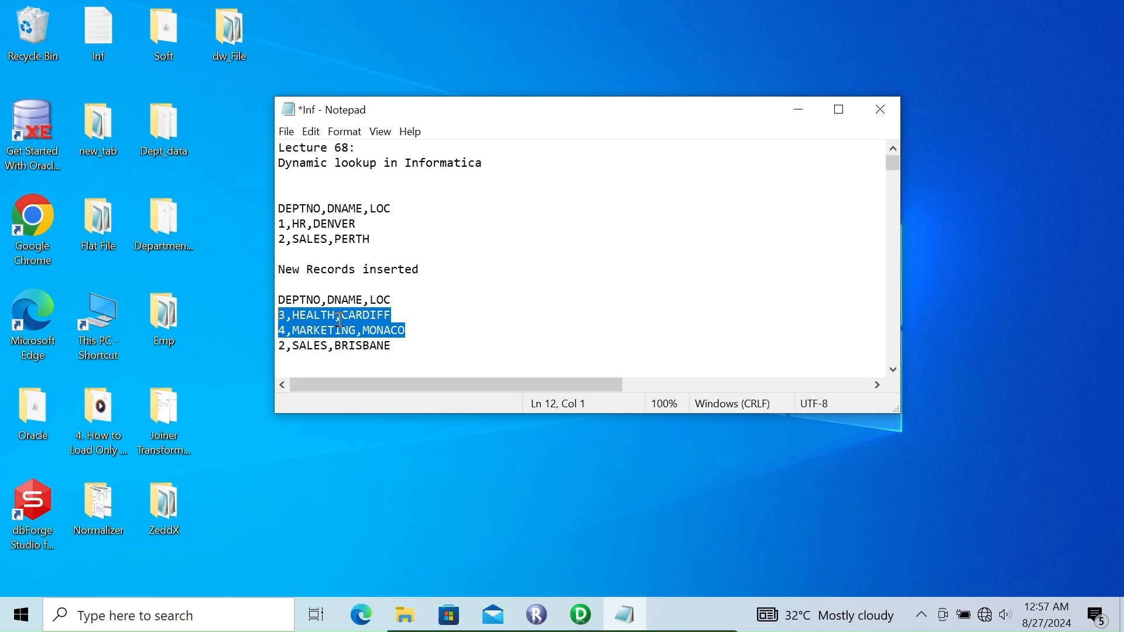
{"action": "left_click", "coordinate": [413, 341]}
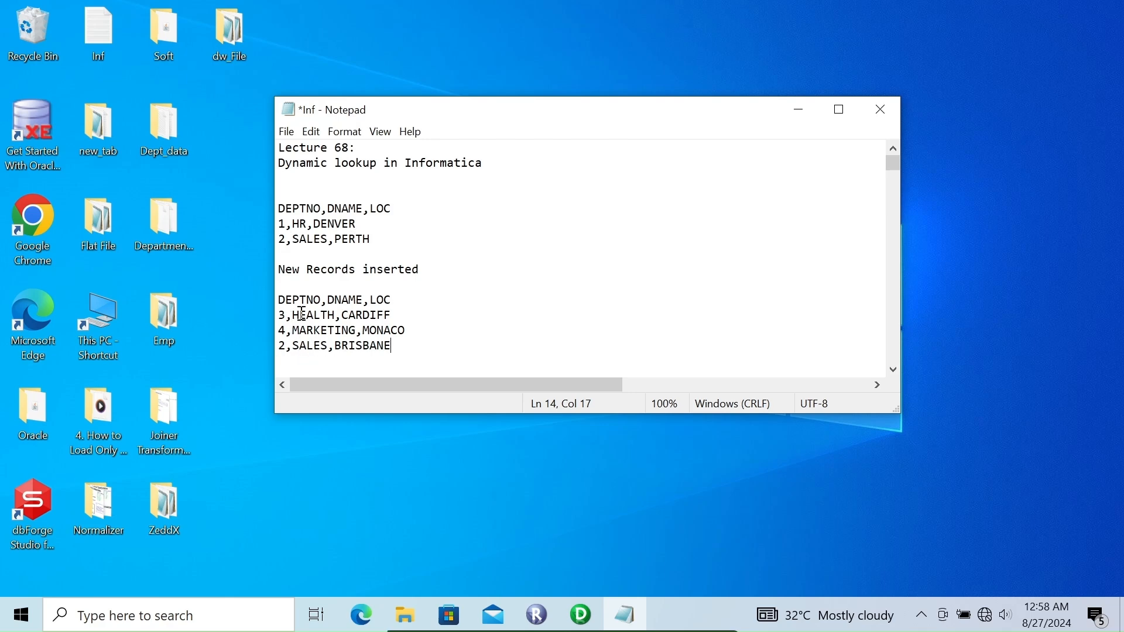
{"action": "left_click_drag", "start_coordinate": [400, 345], "coordinate": [281, 346]}
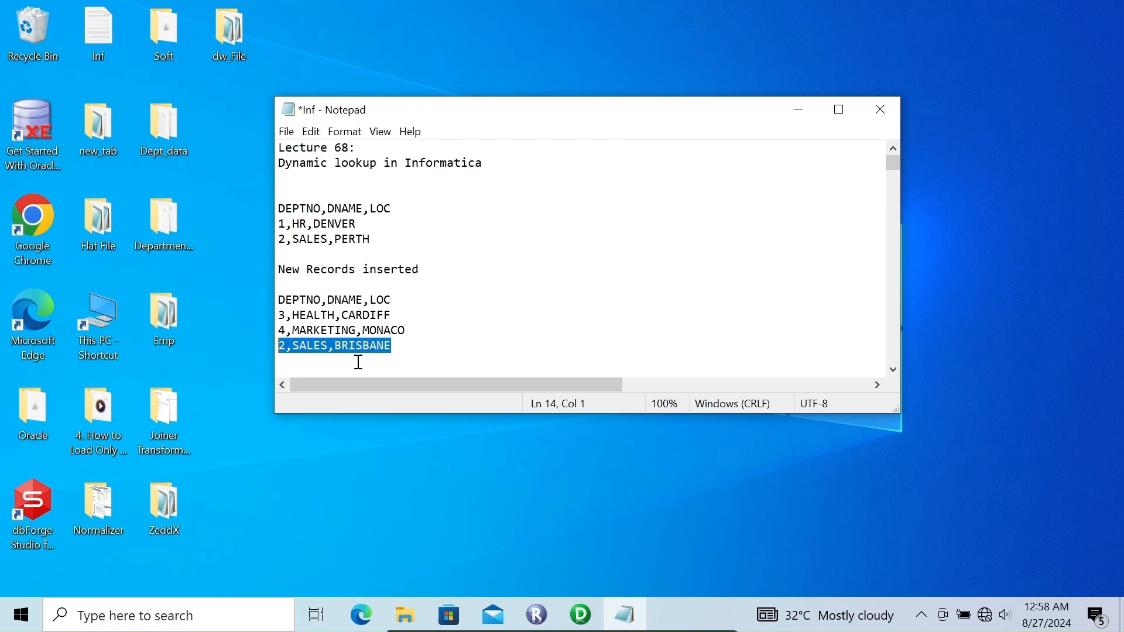
{"action": "left_click", "coordinate": [403, 346]}
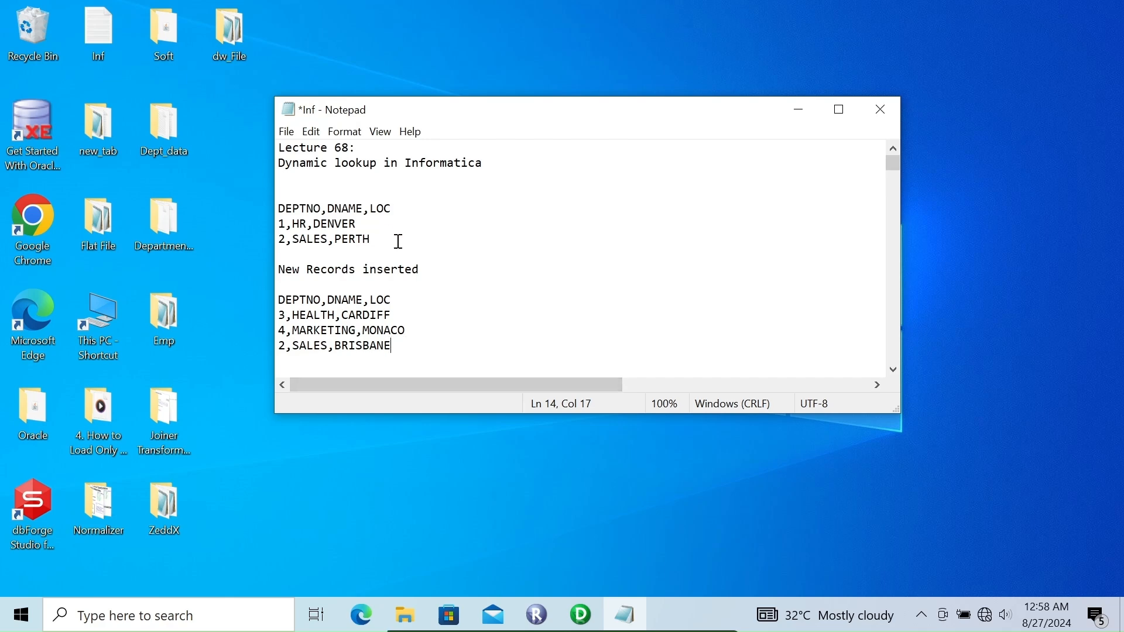
{"action": "left_click", "coordinate": [799, 109]}
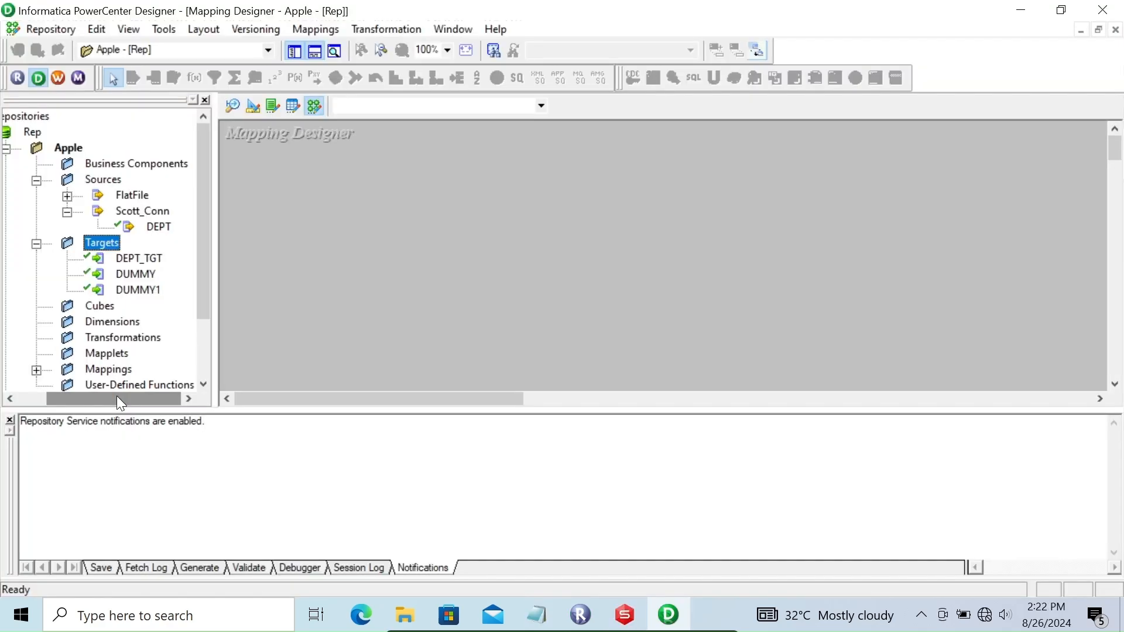
Add the Scott_Conn DEPT source to a new mapping named m_update_else_insert_dynamic and reposition it near the workspace's upper-left corner
{"action": "left_click", "coordinate": [156, 227]}
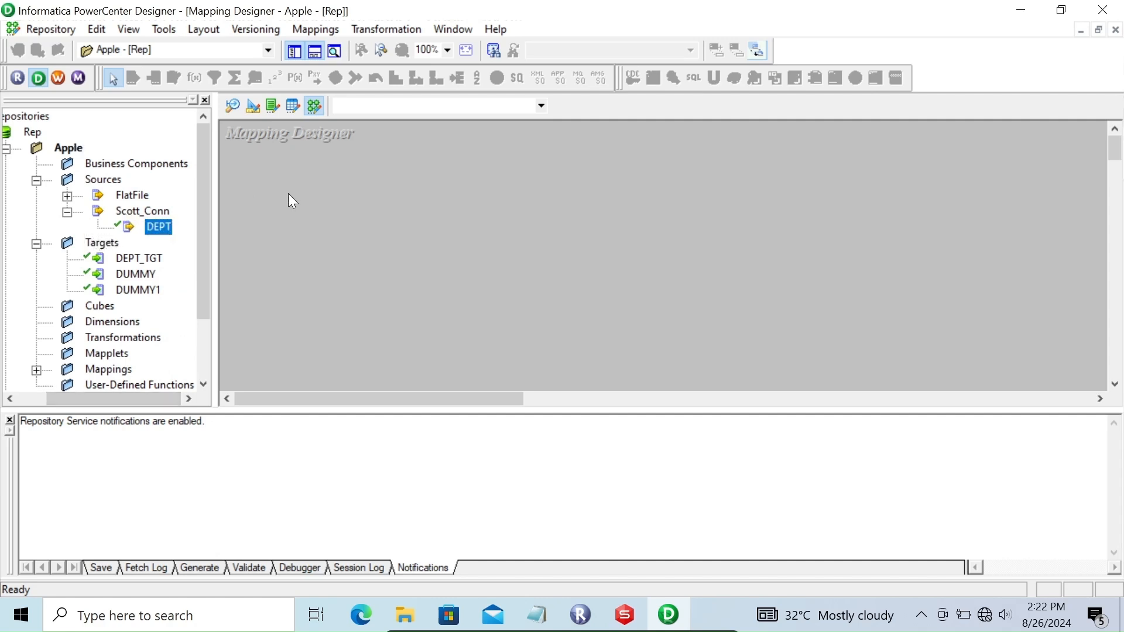
{"action": "left_click_drag", "start_coordinate": [158, 226], "coordinate": [305, 184]}
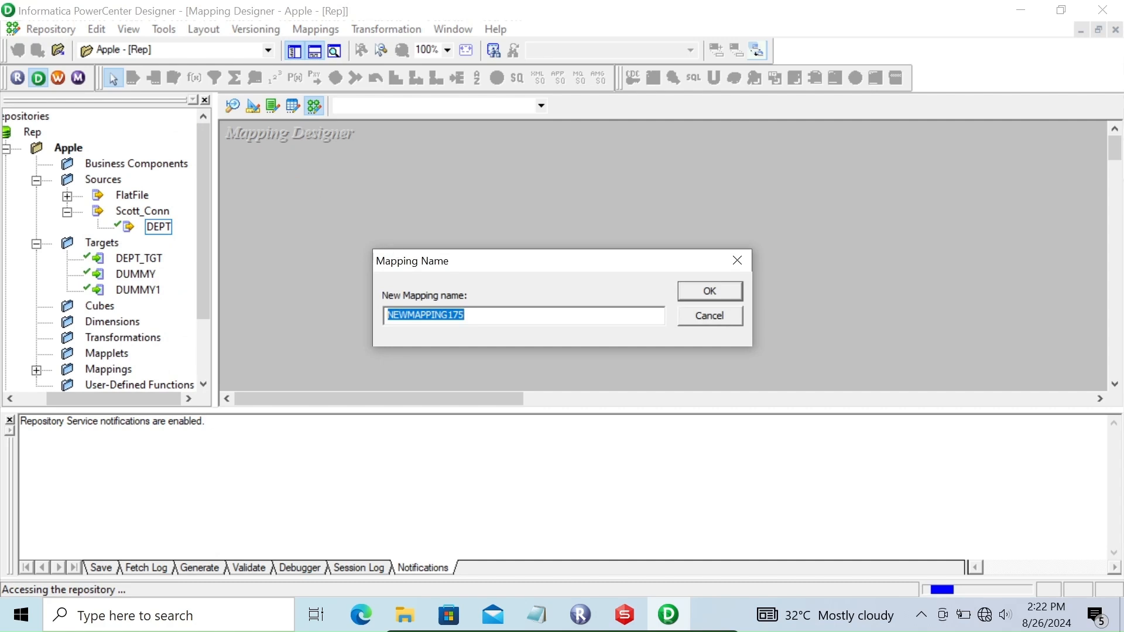
{"action": "type", "text": "m_"}
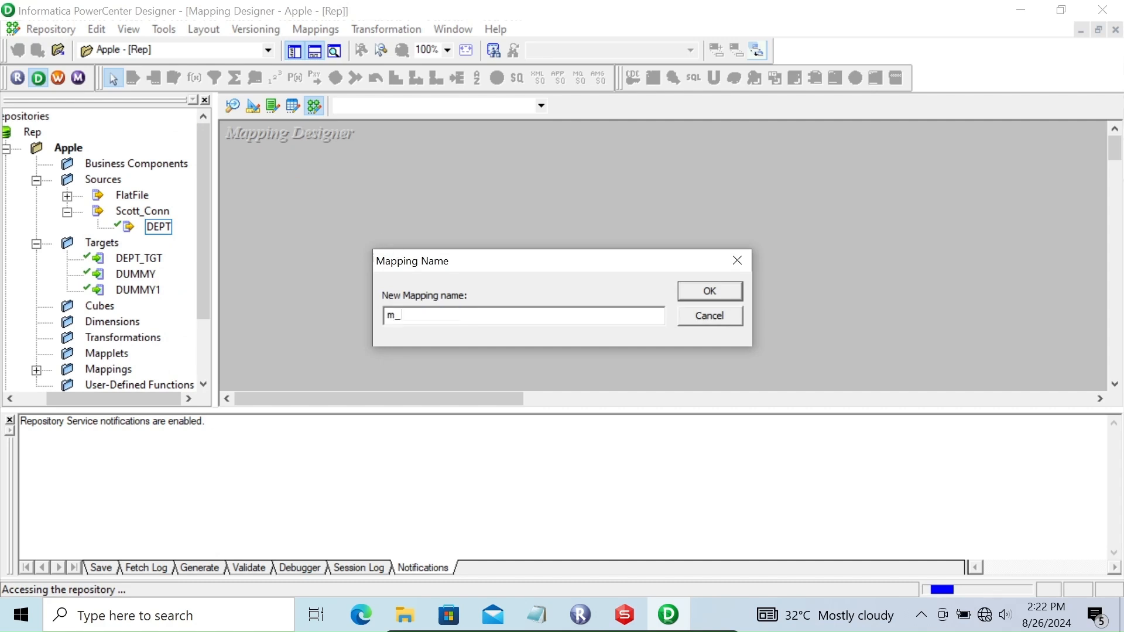
{"action": "type", "text": "update_else_insert_dynamic"}
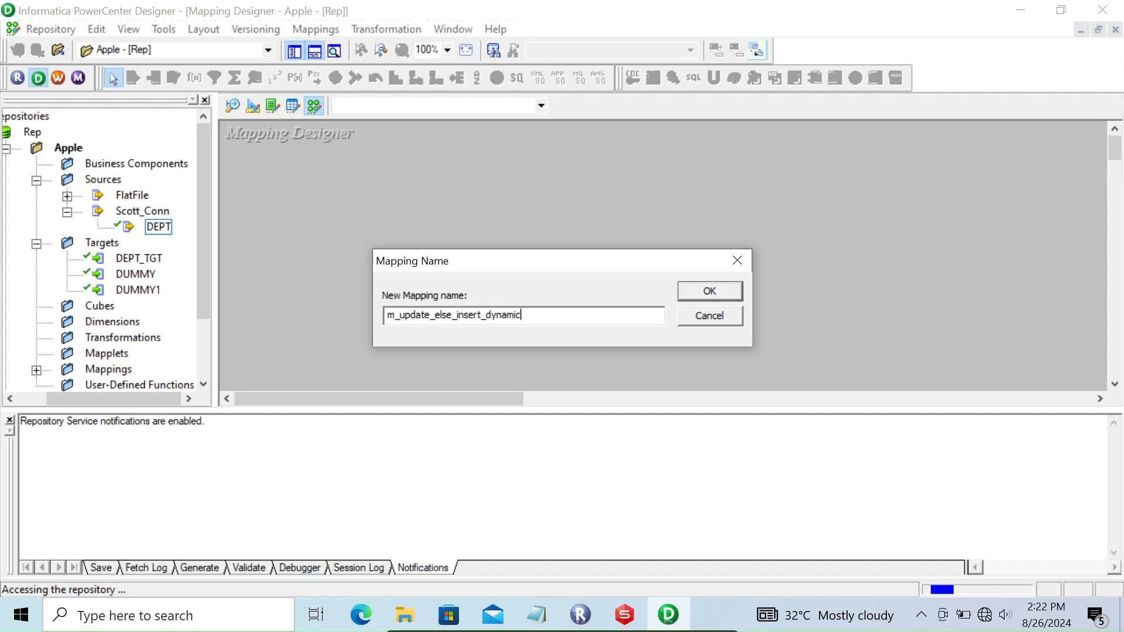
{"action": "key", "text": "Return"}
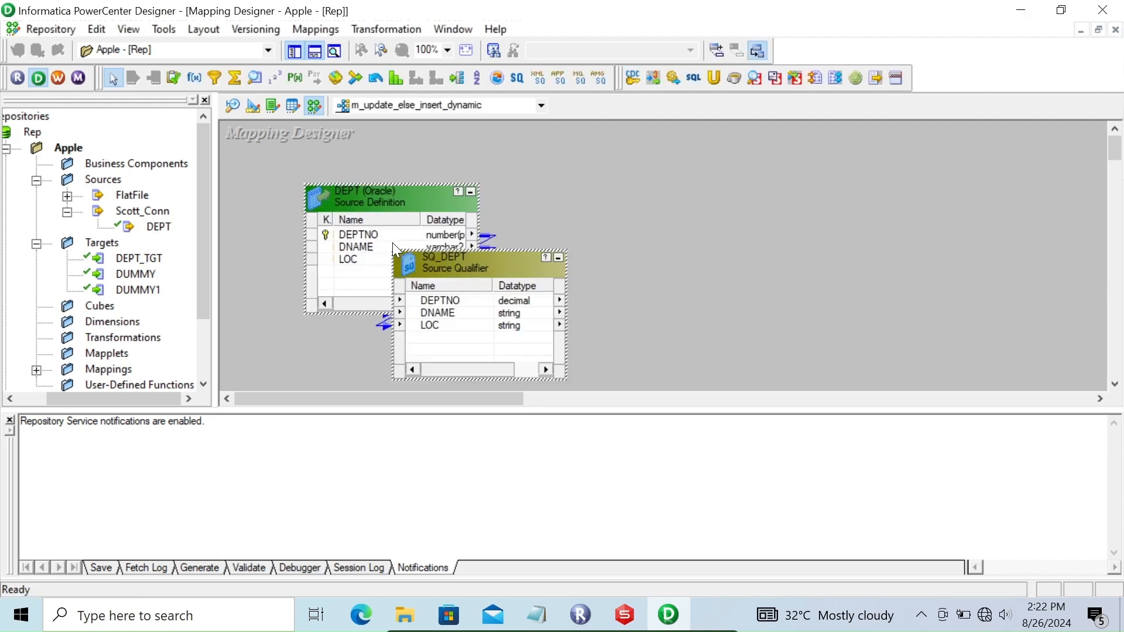
{"action": "left_click_drag", "start_coordinate": [378, 194], "coordinate": [315, 149]}
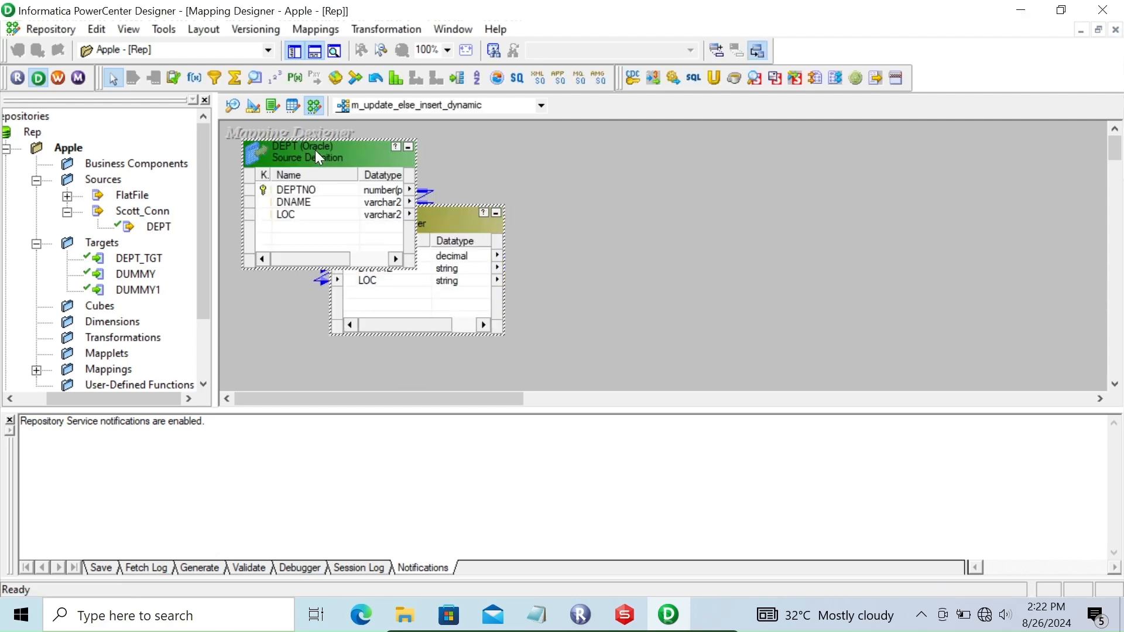
Preview the DEPT source data through the Scott_Conn data source, entering the database username and password
{"action": "right_click", "coordinate": [315, 150]}
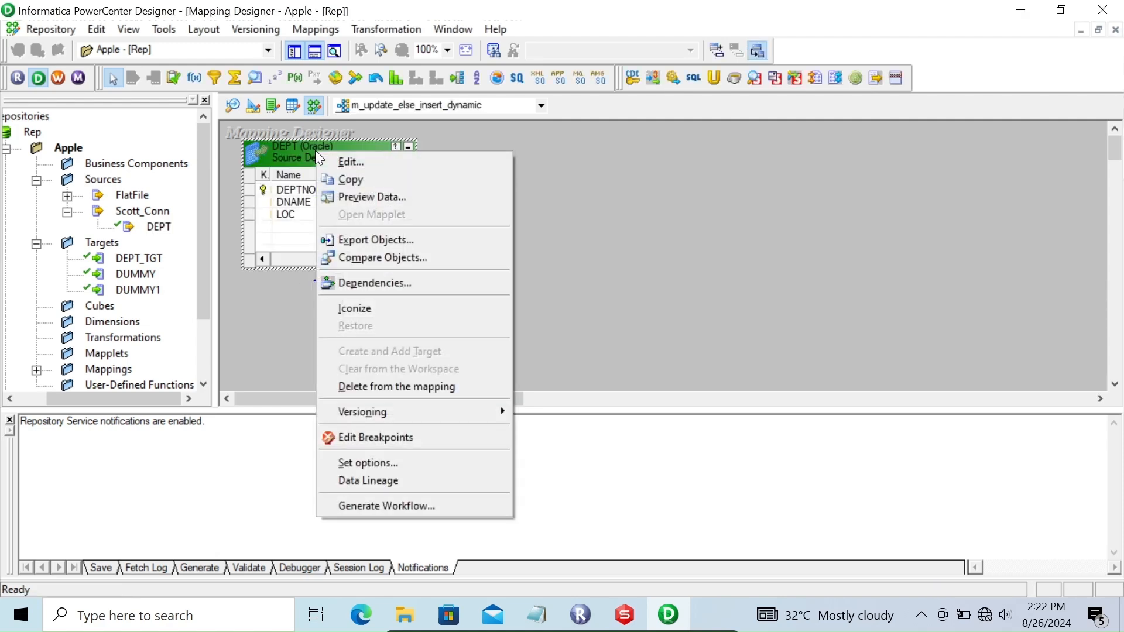
{"action": "left_click", "coordinate": [363, 193]}
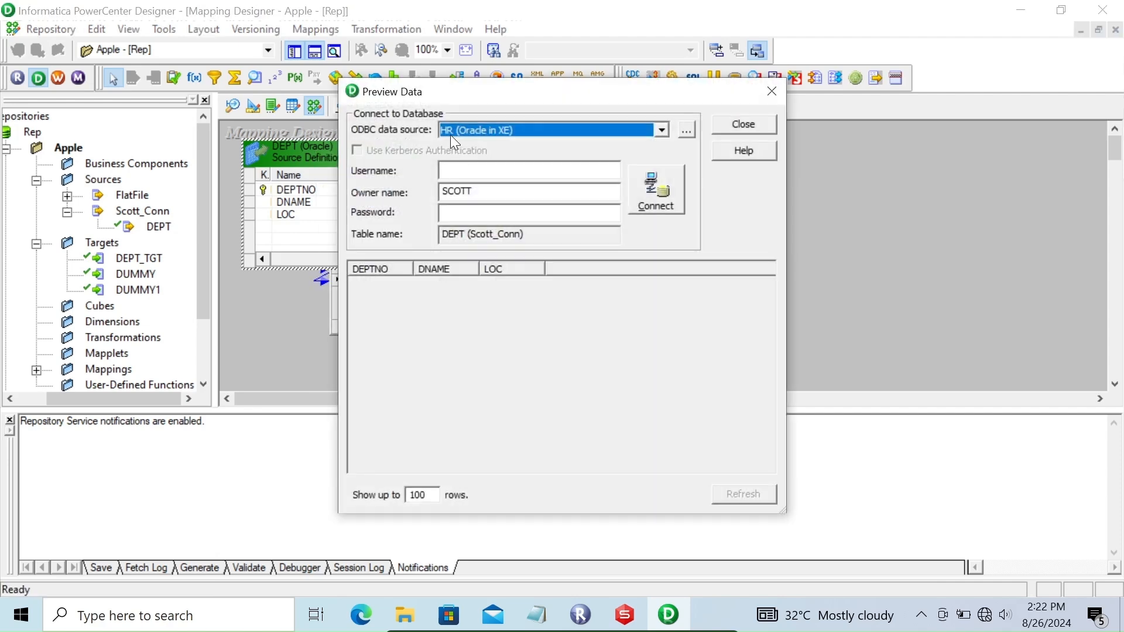
{"action": "left_click", "coordinate": [452, 136]}
{"action": "left_click", "coordinate": [465, 182]}
{"action": "left_click", "coordinate": [461, 171]}
{"action": "type", "text": "sco"}
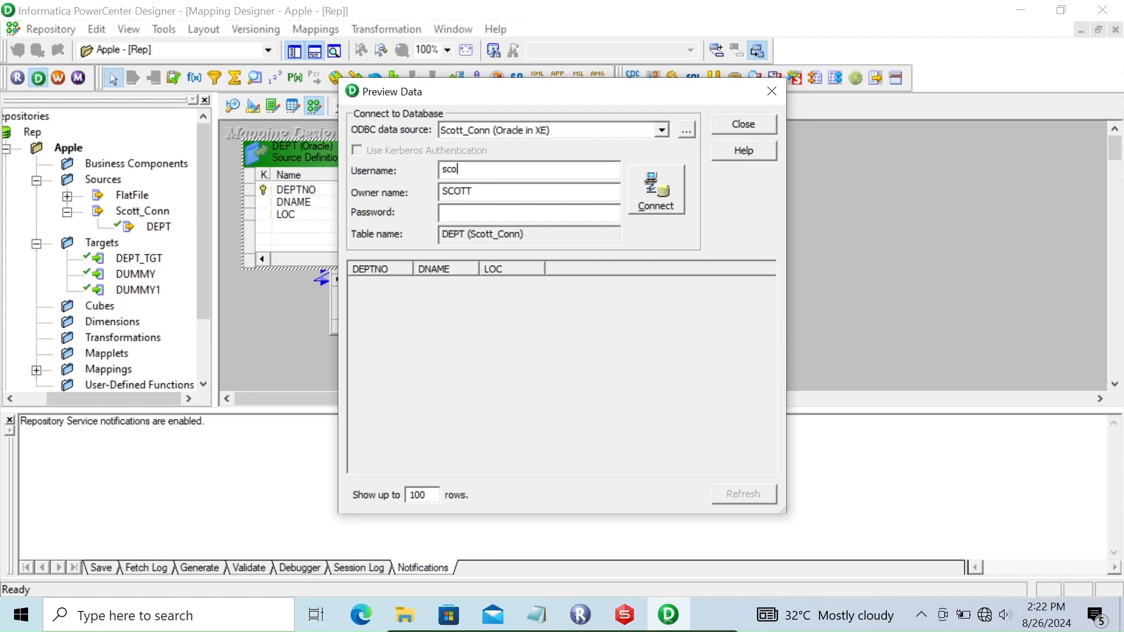
{"action": "key", "text": "Tab"}
{"action": "key", "text": "Tab"}
{"action": "type", "text": "tiger"}
{"action": "key", "text": "Return"}
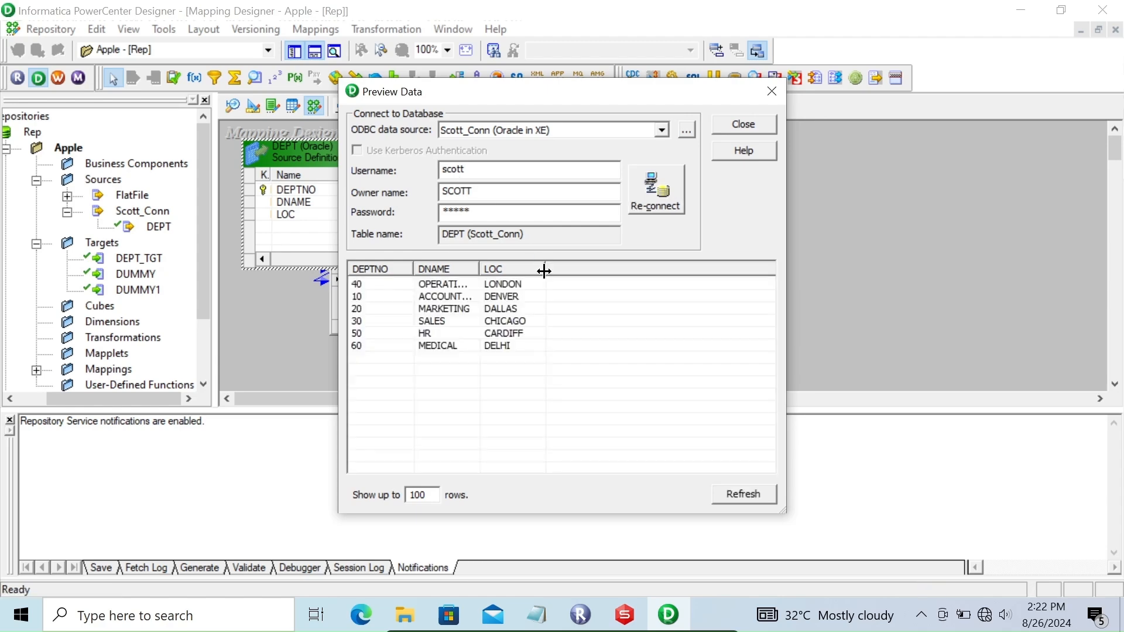
{"action": "left_click_drag", "start_coordinate": [545, 269], "coordinate": [567, 275]}
{"action": "left_click", "coordinate": [736, 122]}
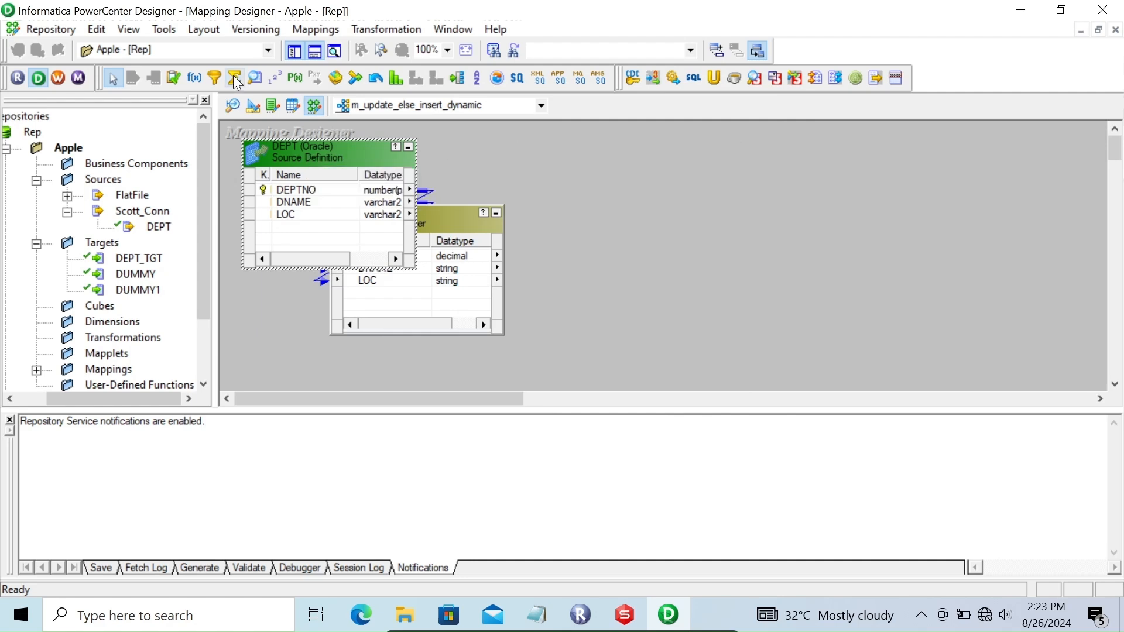
Add a Lookup transformation to the mapping that uses the target table DEPT_TGT
{"action": "left_click", "coordinate": [255, 78]}
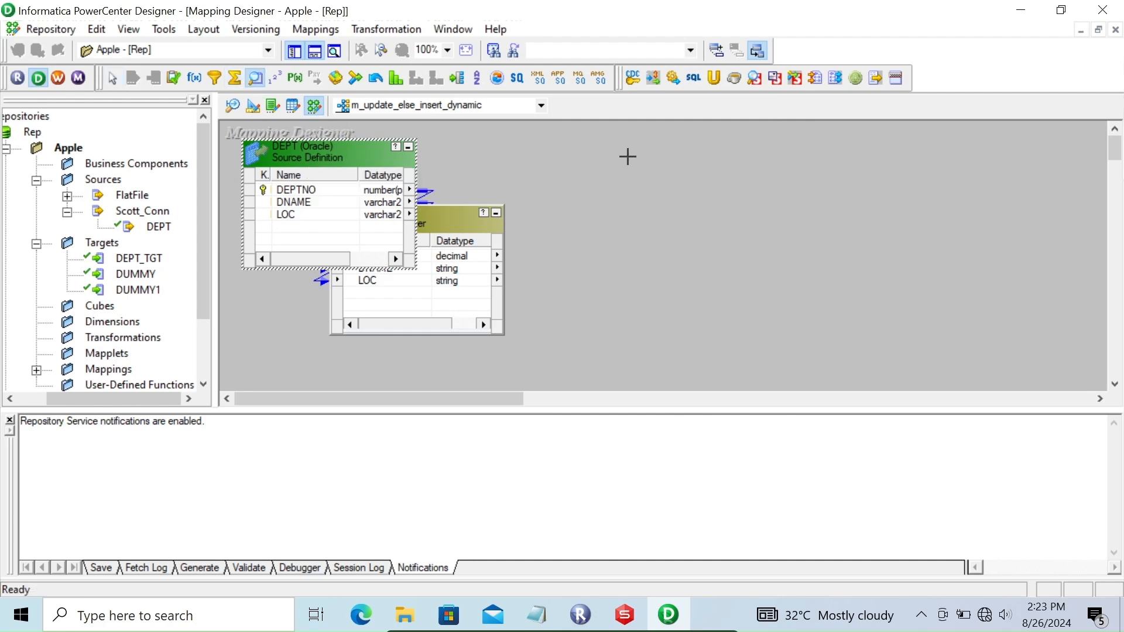
{"action": "left_click", "coordinate": [628, 156]}
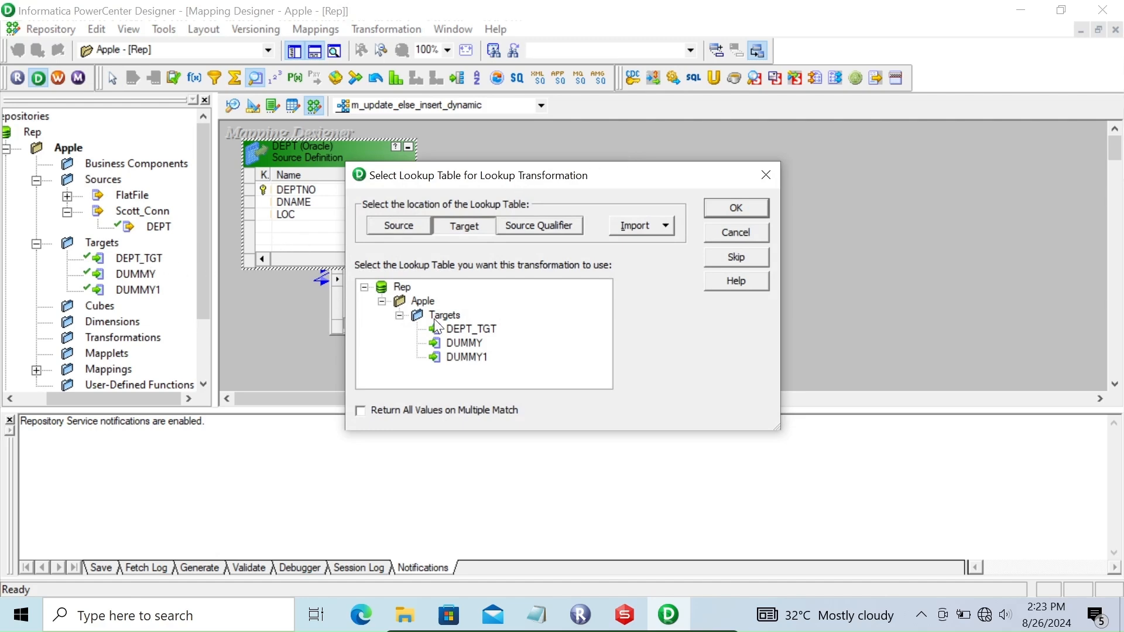
{"action": "left_click", "coordinate": [465, 329]}
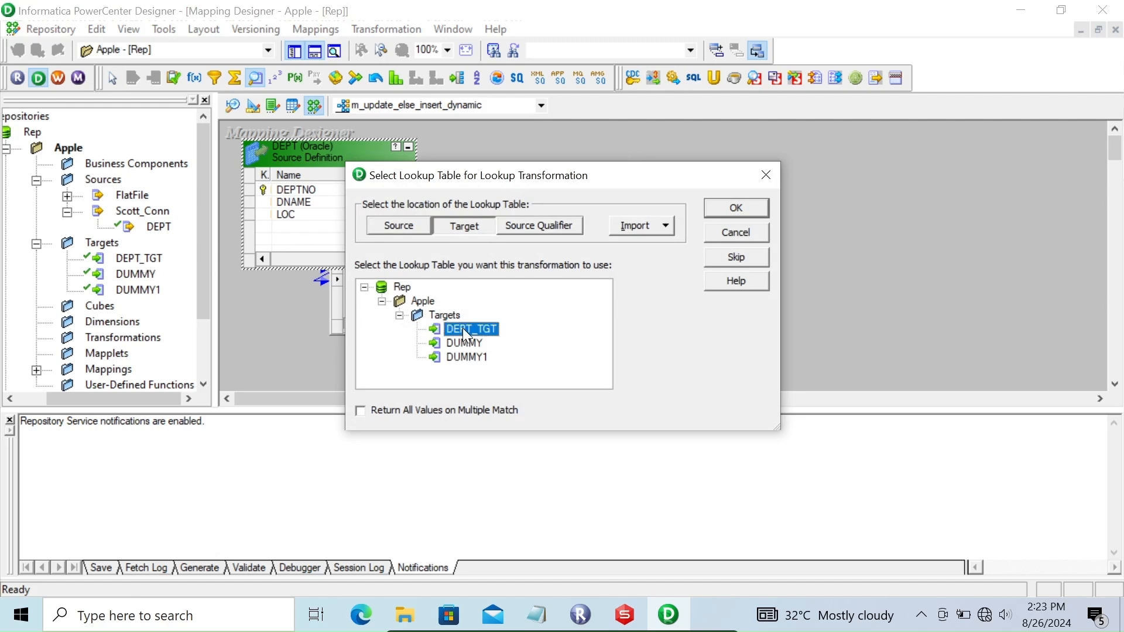
{"action": "left_click", "coordinate": [736, 209]}
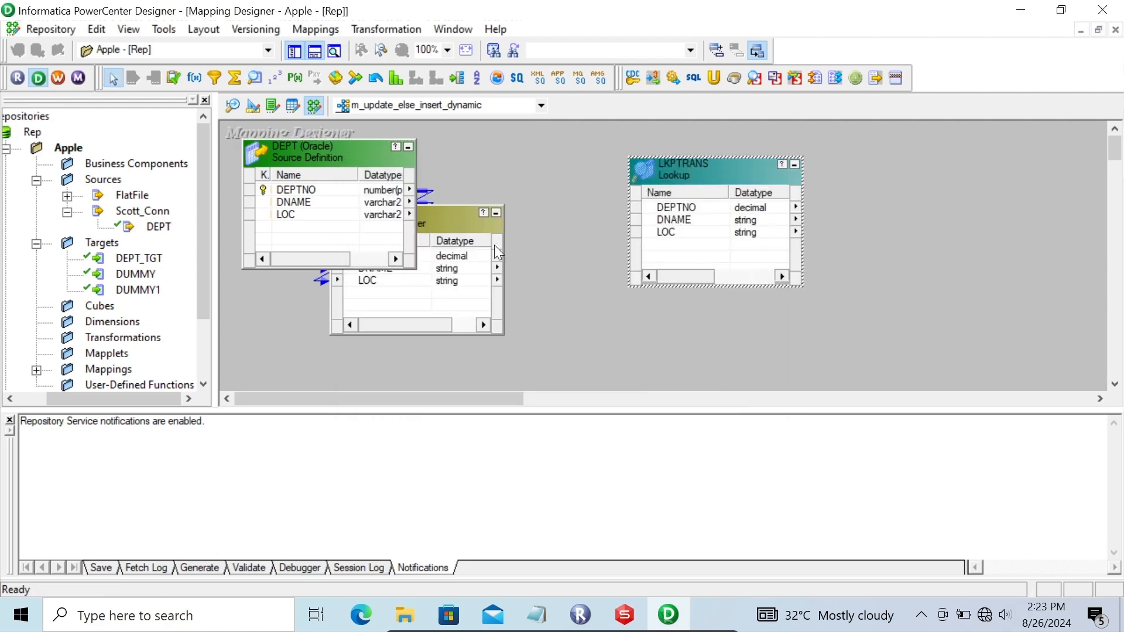
Bring all ports of the SQ_DEPT source qualifier into the Lookup transformation as linked inputs
{"action": "left_click", "coordinate": [437, 258]}
{"action": "right_click", "coordinate": [436, 258]}
{"action": "left_click", "coordinate": [468, 268]}
{"action": "left_click_drag", "start_coordinate": [375, 267], "coordinate": [681, 249]}
Add the lookup condition DEPTNO = DEPTNO1 to the Lookup transformation
{"action": "double_click", "coordinate": [673, 173]}
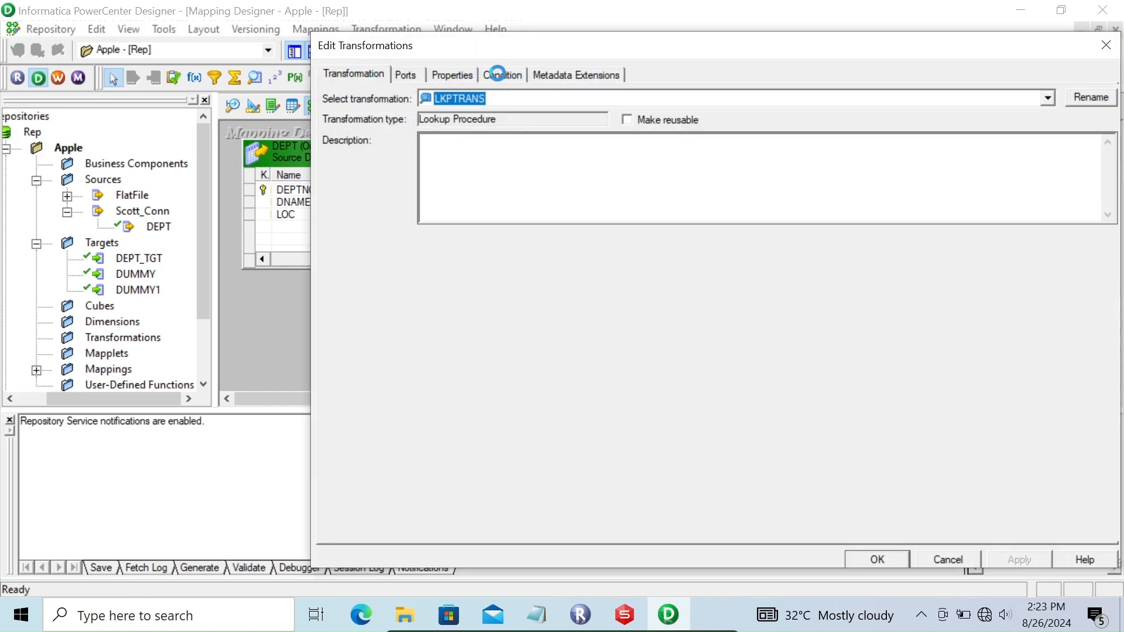
{"action": "left_click", "coordinate": [497, 72]}
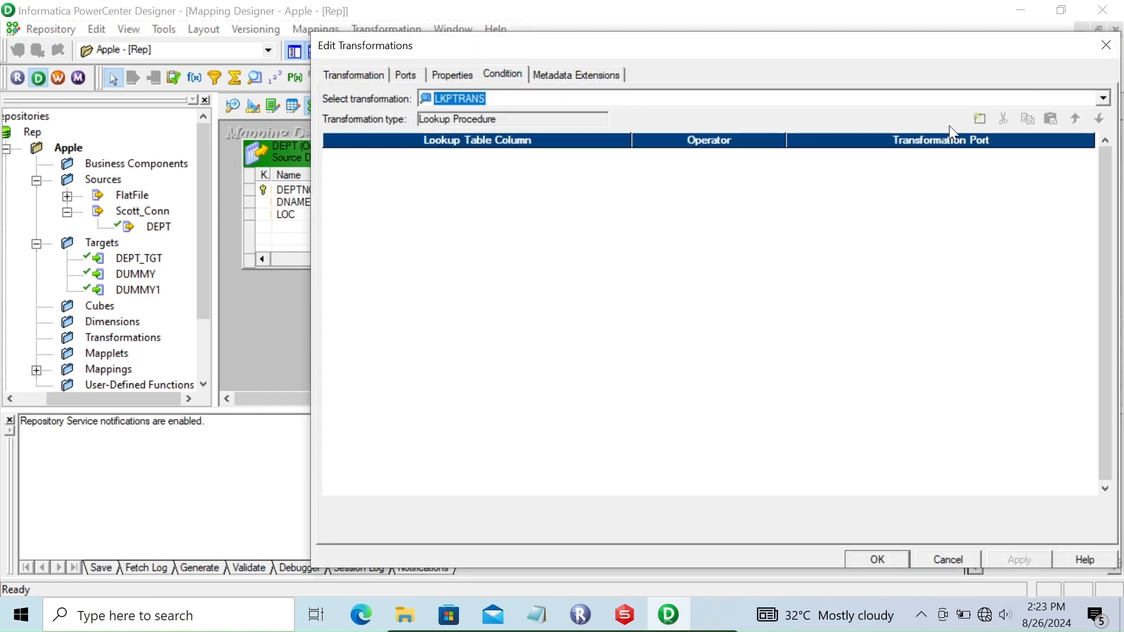
{"action": "left_click", "coordinate": [978, 120]}
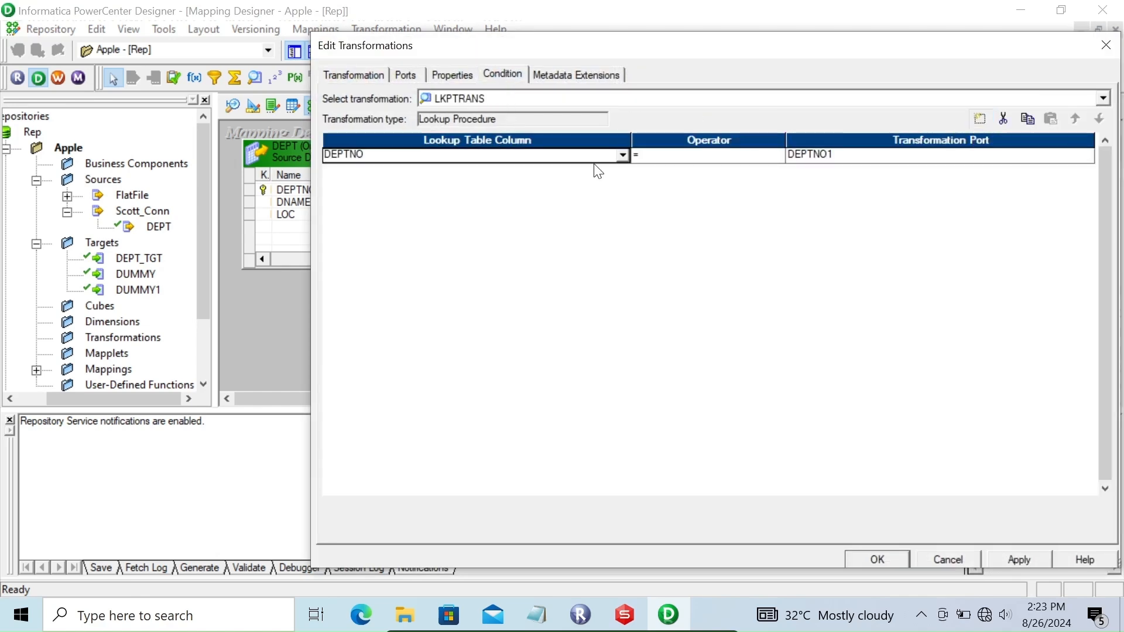
Check the lookup's ports against its condition, and enable Dynamic Lookup Cache and Insert Else Update in its properties
{"action": "left_click", "coordinate": [406, 75]}
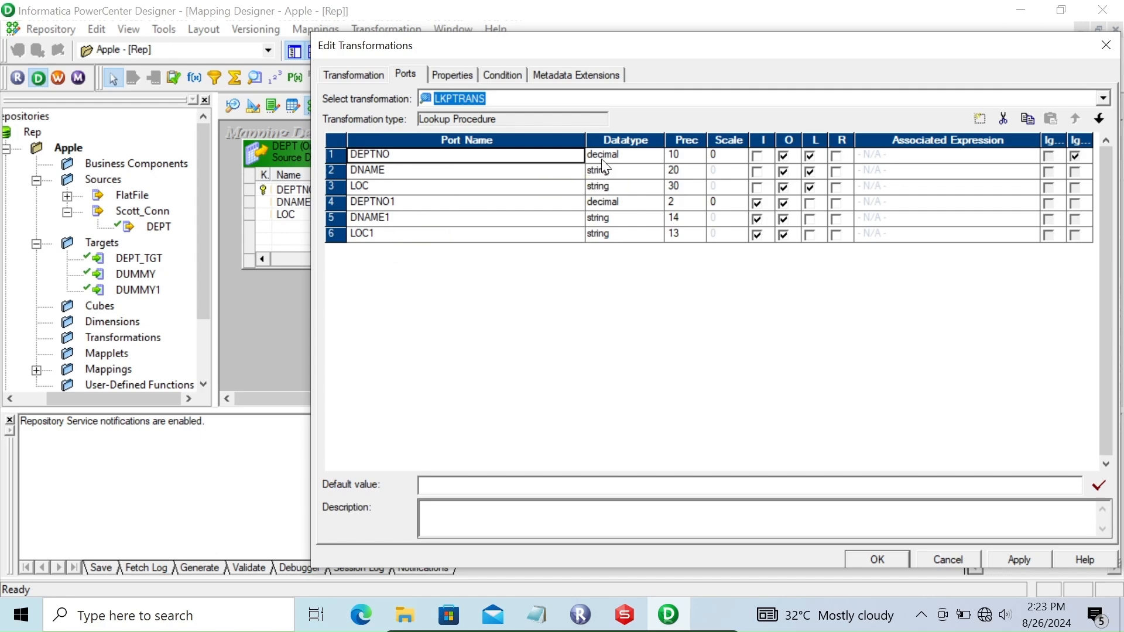
{"action": "left_click", "coordinate": [503, 75]}
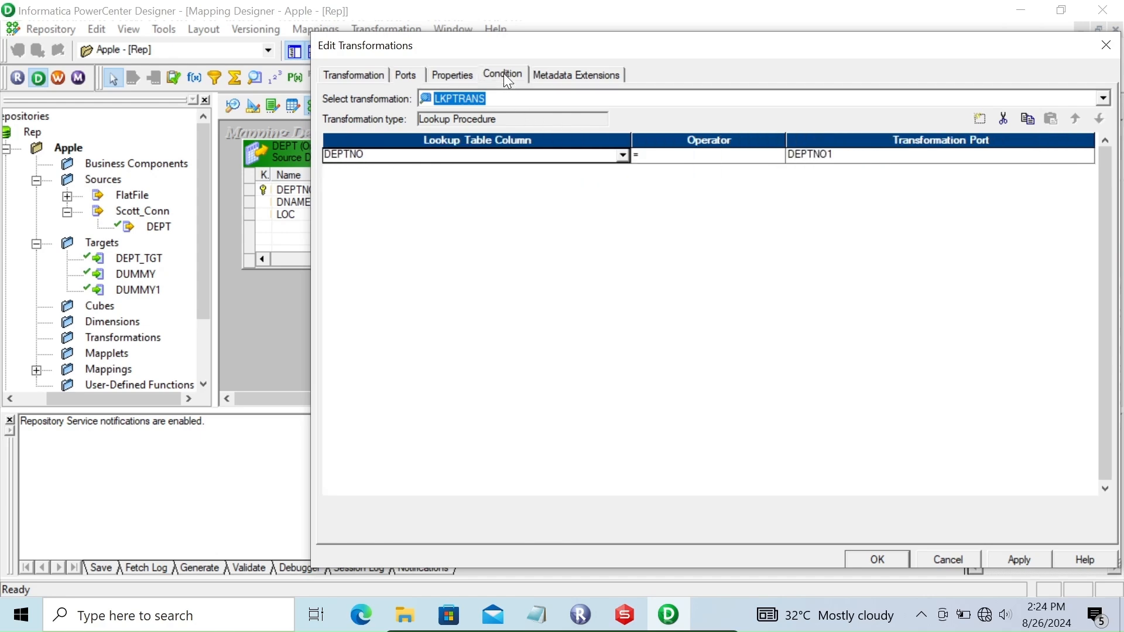
{"action": "left_click", "coordinate": [403, 76]}
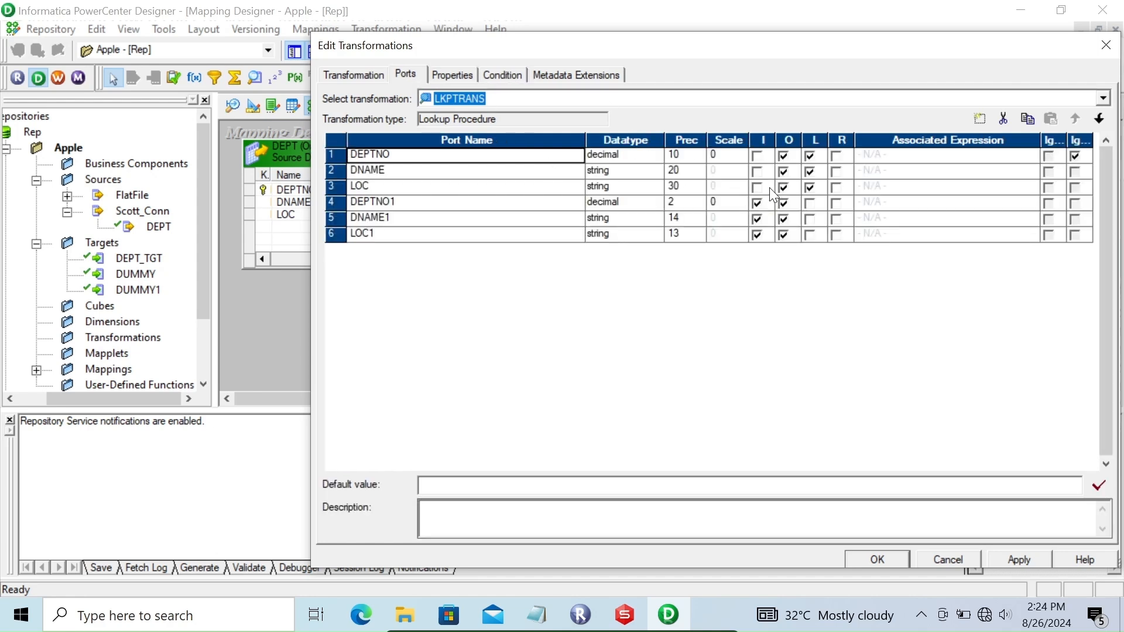
{"action": "left_click", "coordinate": [452, 76]}
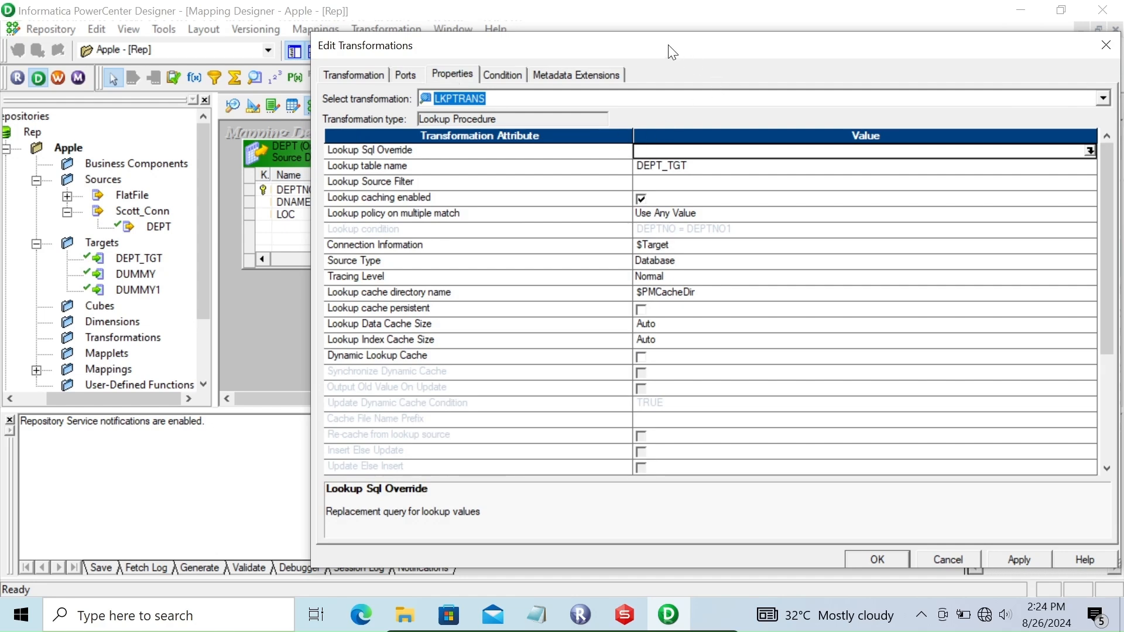
{"action": "left_click", "coordinate": [642, 357]}
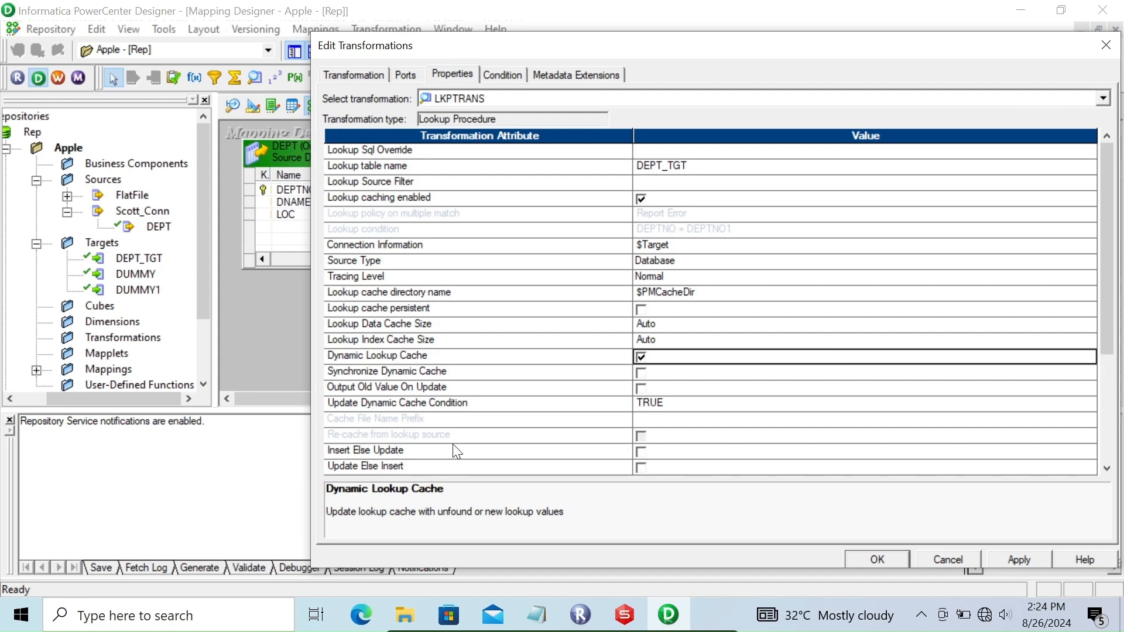
{"action": "left_click", "coordinate": [641, 454]}
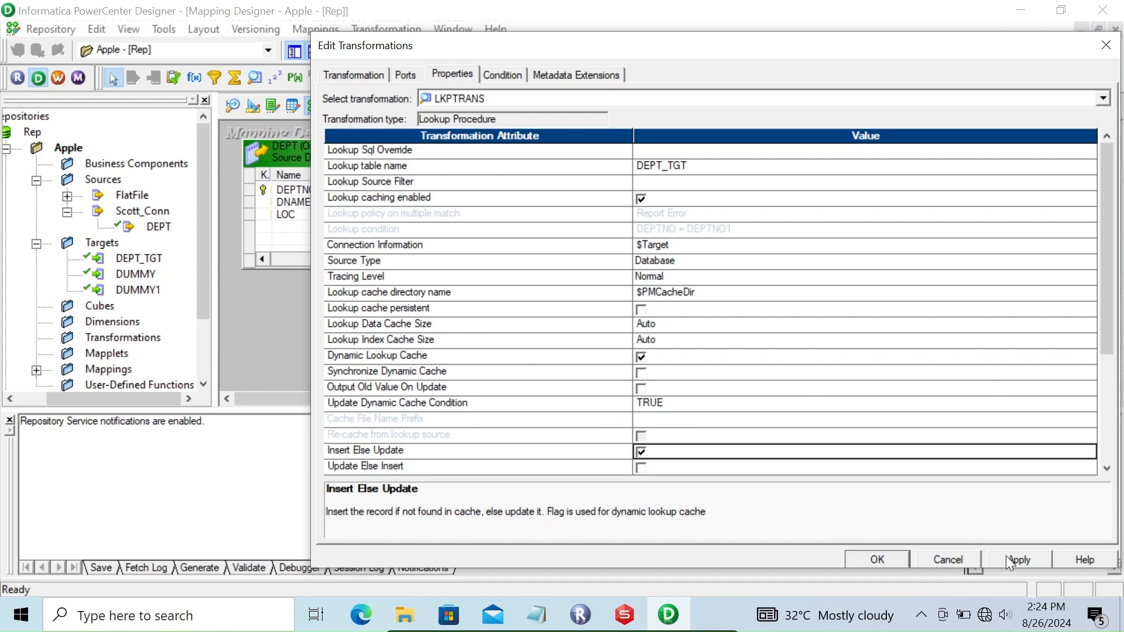
Associate lookup port DNAME with DNAME1 and LOC with LOC1, and save the Lookup transformation's changes
{"action": "left_click", "coordinate": [402, 74]}
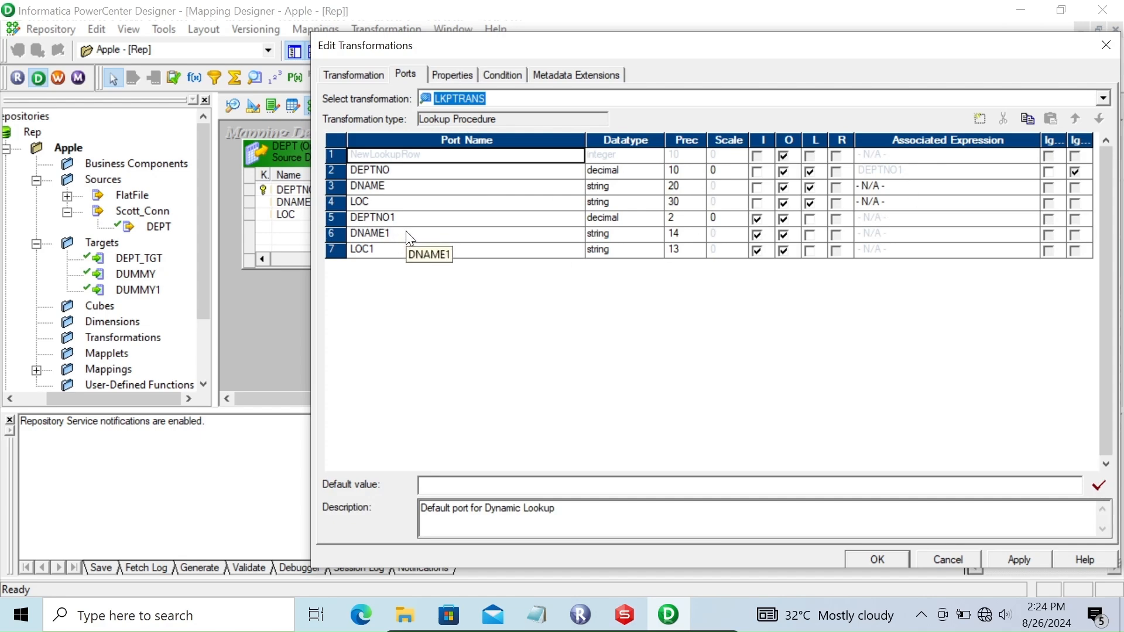
{"action": "left_click", "coordinate": [949, 188]}
{"action": "left_click", "coordinate": [949, 188]}
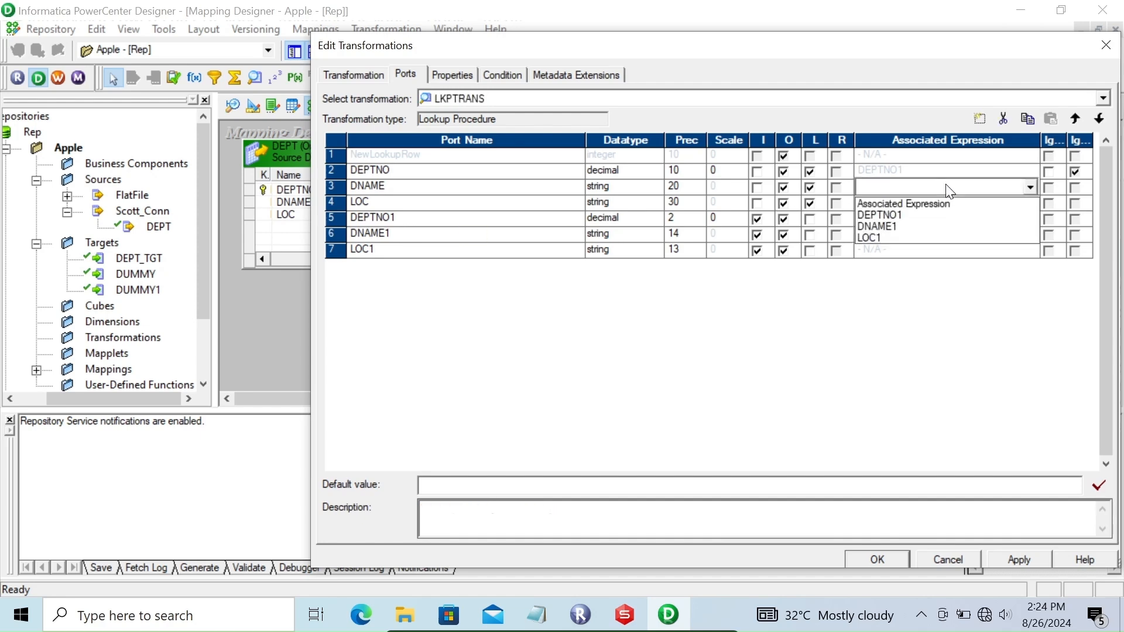
{"action": "left_click", "coordinate": [885, 225]}
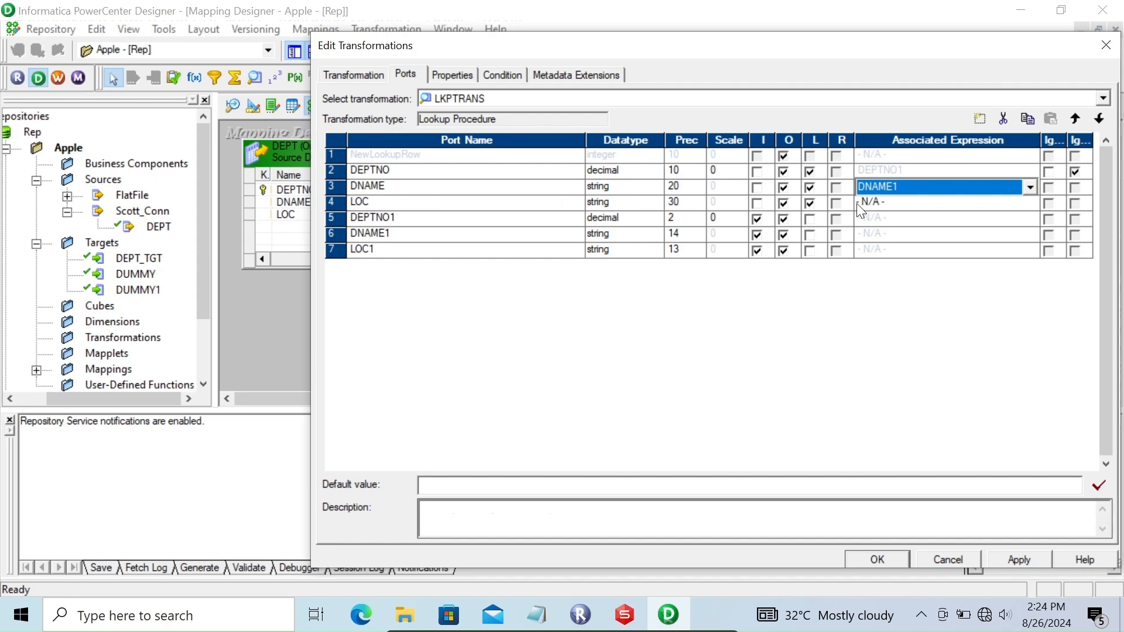
{"action": "left_click", "coordinate": [898, 208]}
{"action": "left_click", "coordinate": [894, 202]}
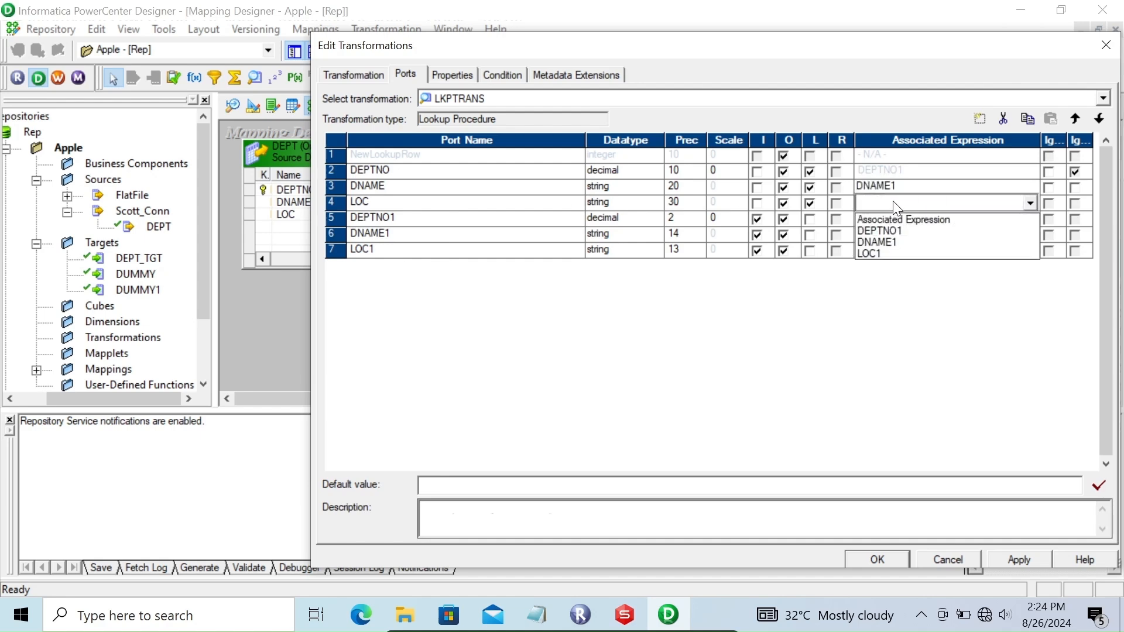
{"action": "left_click", "coordinate": [886, 253]}
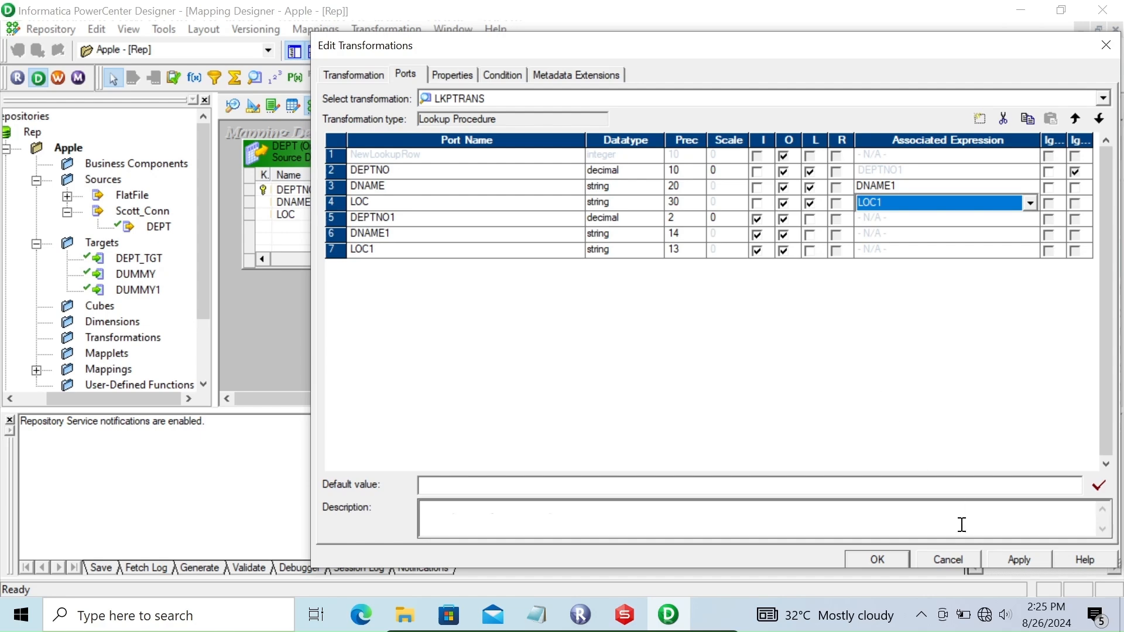
{"action": "left_click", "coordinate": [1007, 564]}
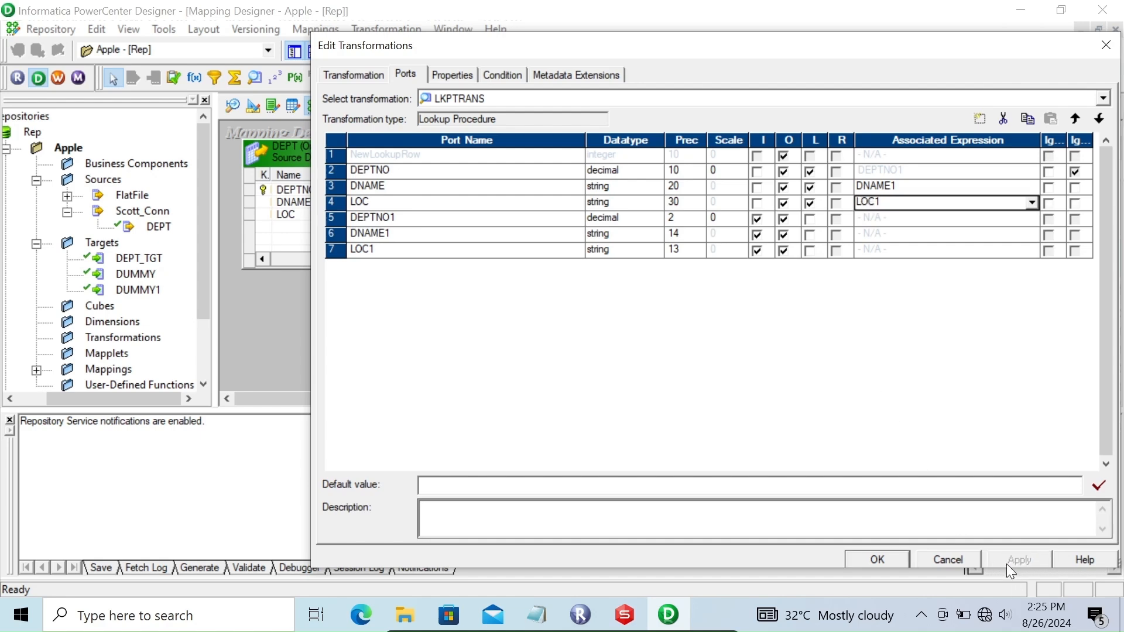
{"action": "left_click", "coordinate": [870, 560]}
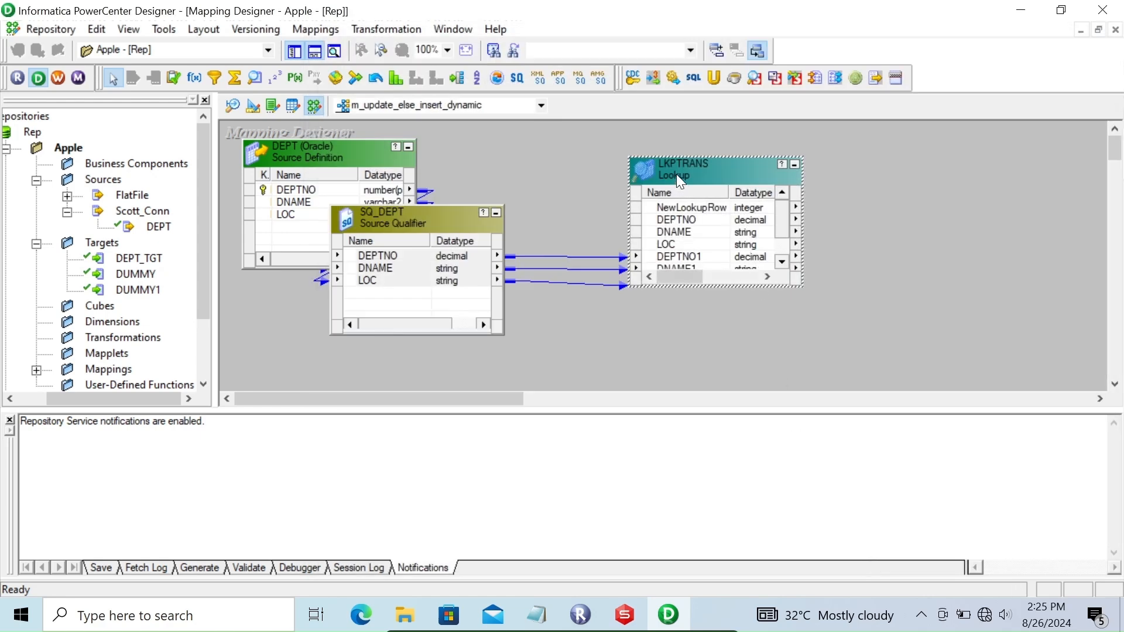
Move the Lookup transformation closer to the source qualifier and widen it to show more port columns
{"action": "left_click_drag", "start_coordinate": [677, 177], "coordinate": [623, 174]}
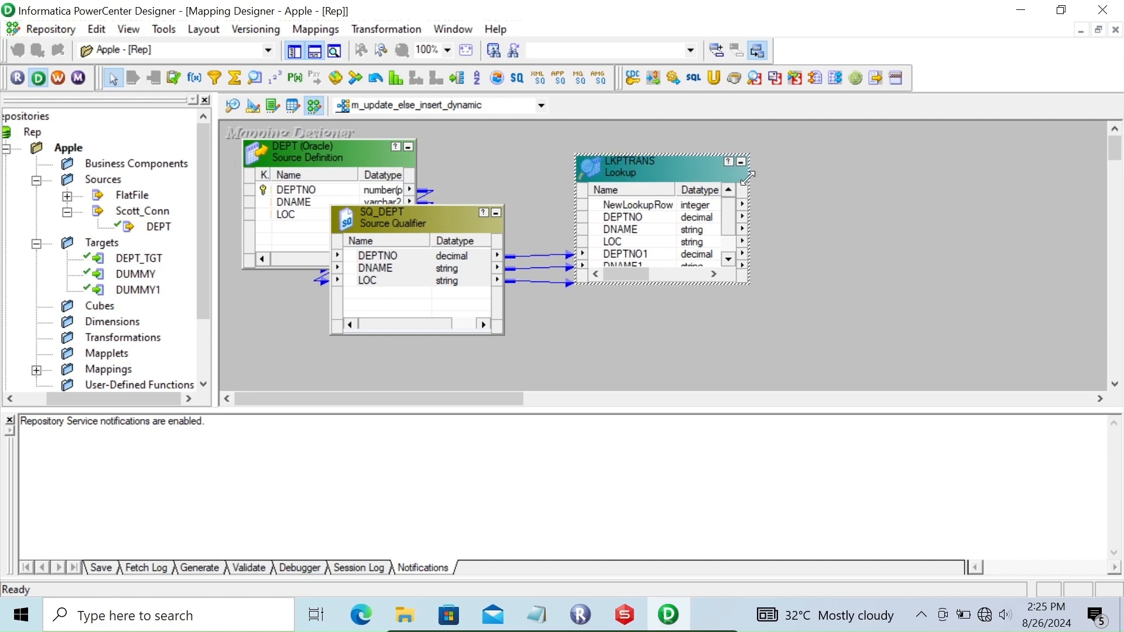
{"action": "left_click_drag", "start_coordinate": [747, 178], "coordinate": [802, 182]}
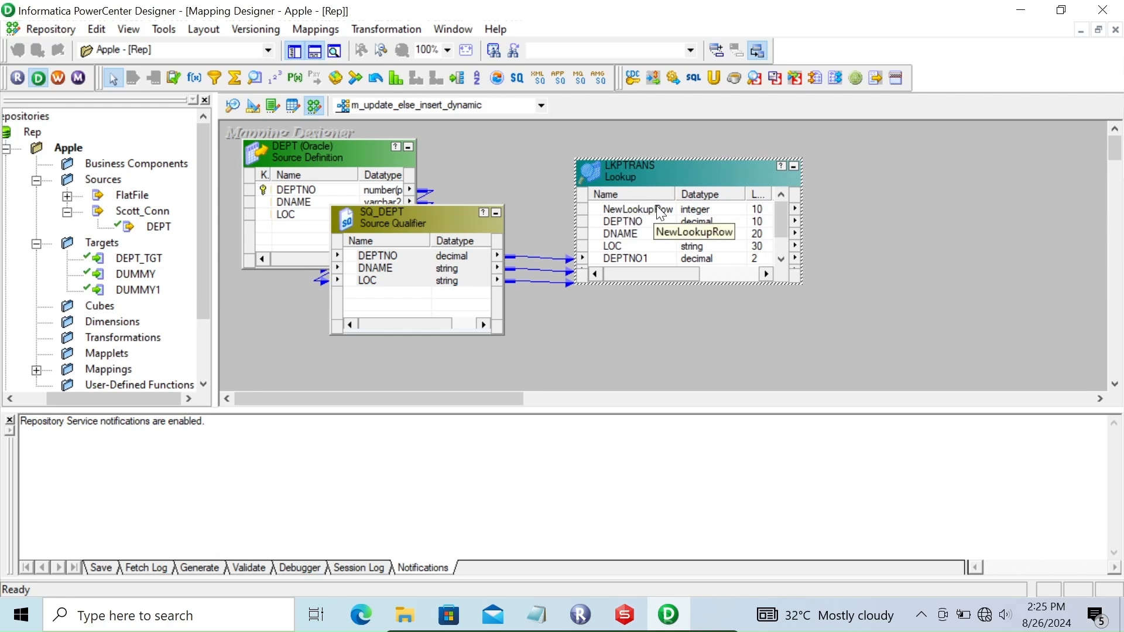
{"action": "left_click", "coordinate": [637, 210]}
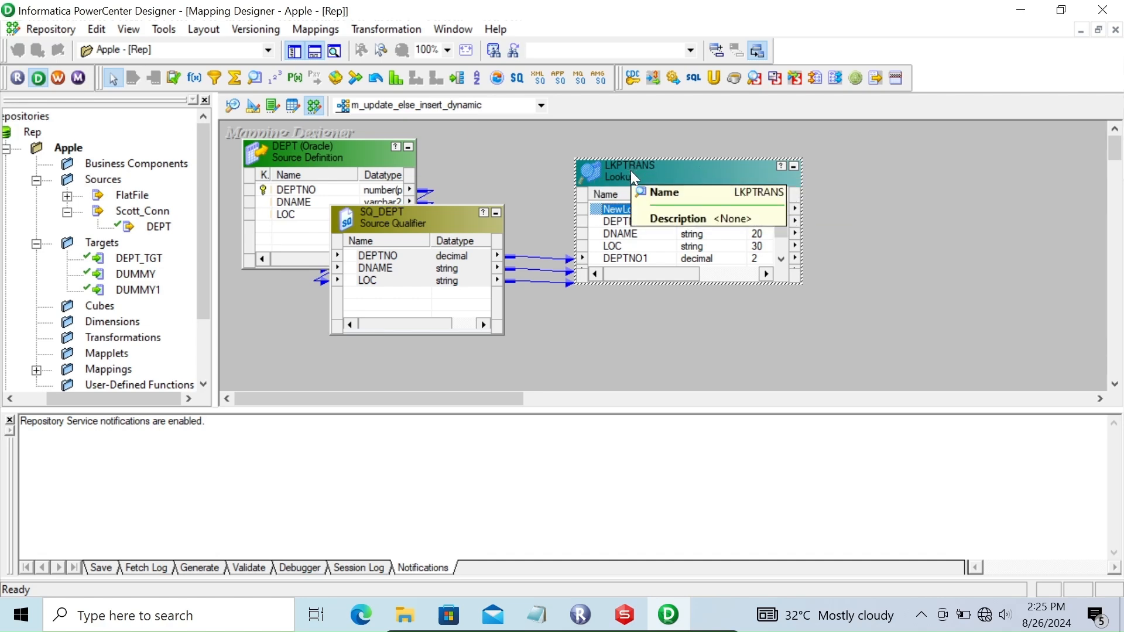
Open Run SQL Command Line and connect as scott, entering the account password
{"action": "left_click", "coordinate": [159, 617]}
{"action": "type", "text": "sq"}
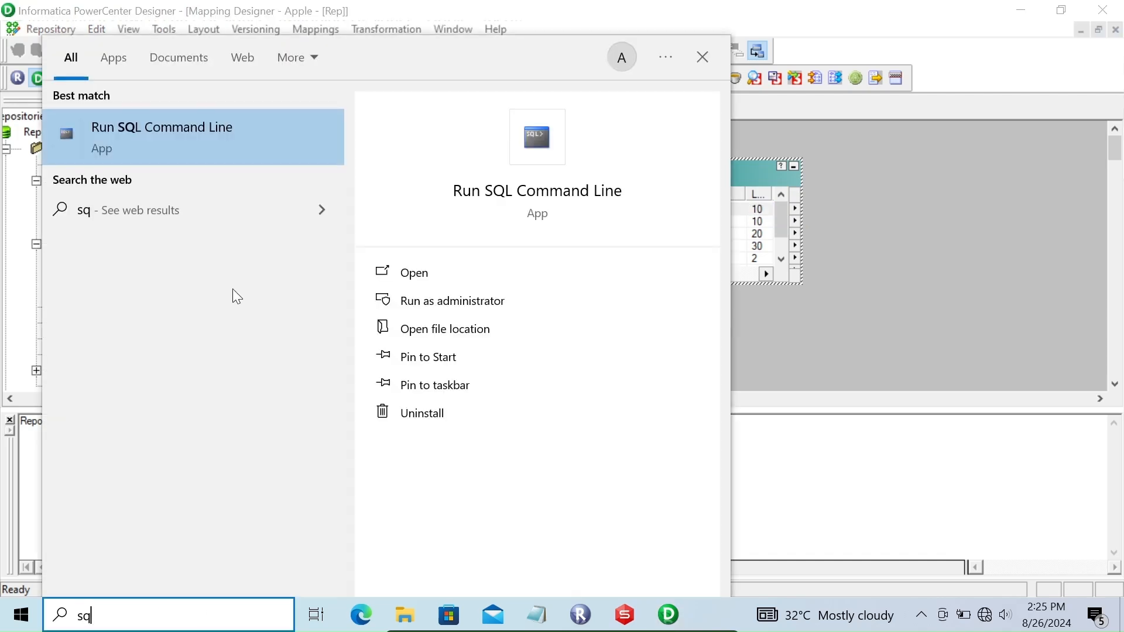
{"action": "left_click", "coordinate": [145, 144]}
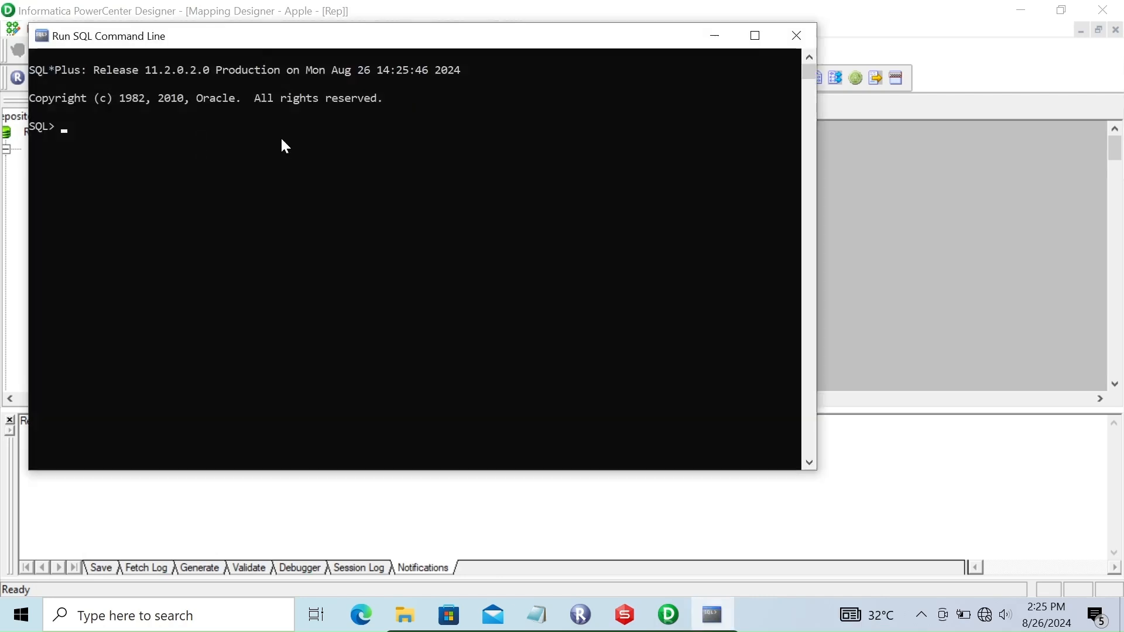
{"action": "left_click_drag", "start_coordinate": [238, 46], "coordinate": [451, 356]}
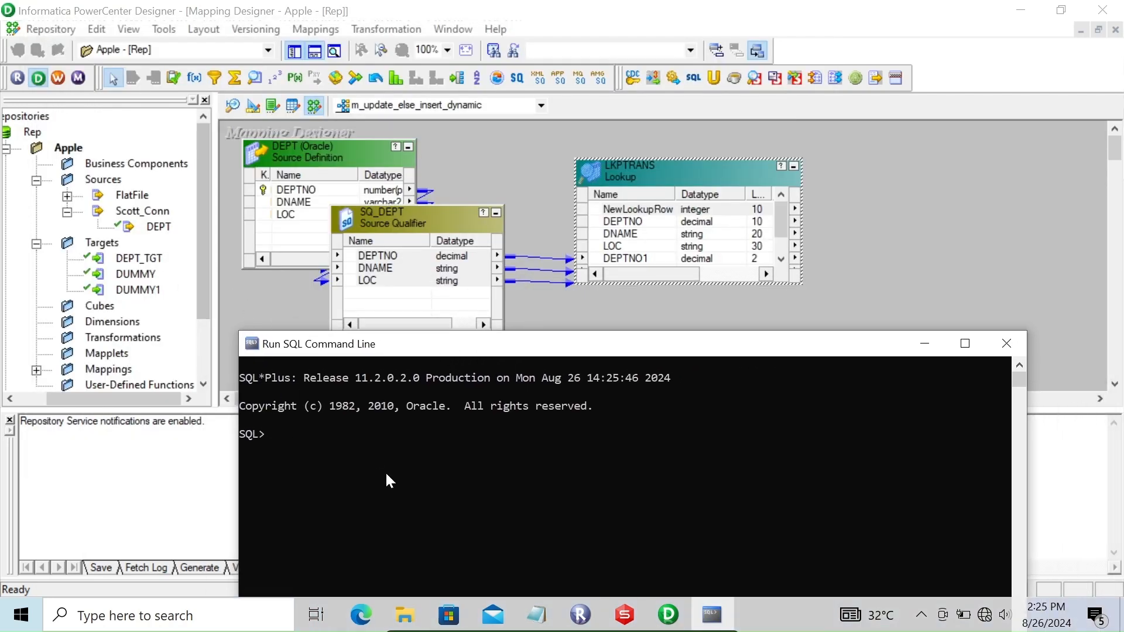
{"action": "type", "text": "con"}
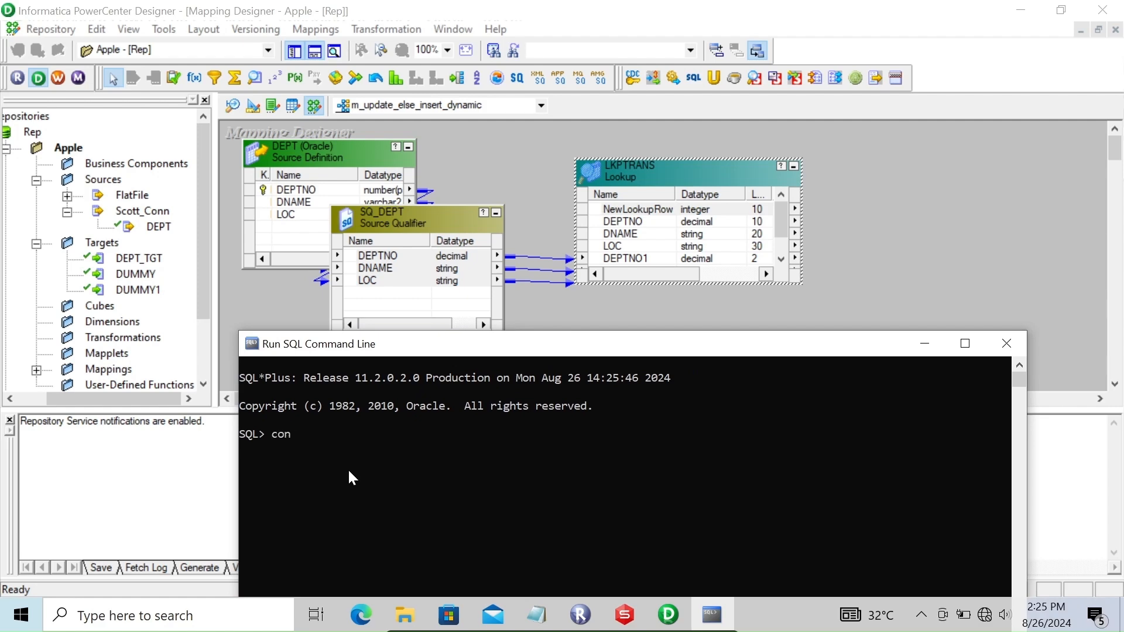
{"action": "type", "text": "n scott"}
{"action": "key", "text": "Return"}
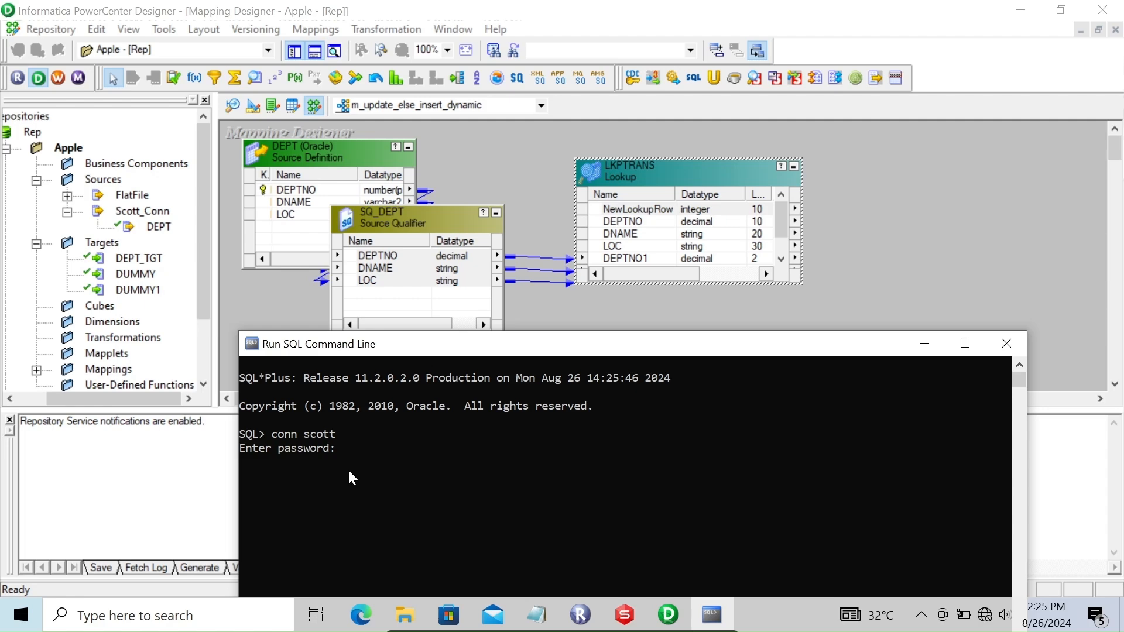
{"action": "key", "text": "Return"}
Query all rows of the table dept_tgt with select * from dept_tgt;
{"action": "type", "text": "select * fr"}
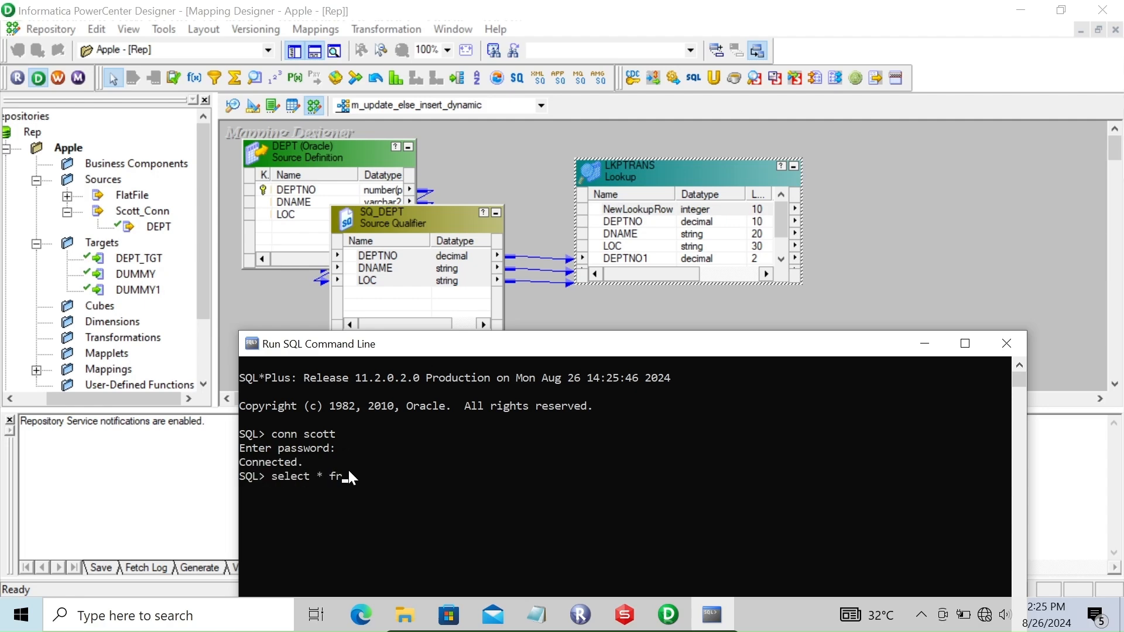
{"action": "type", "text": "om dept_tgt;"}
{"action": "key", "text": "Return"}
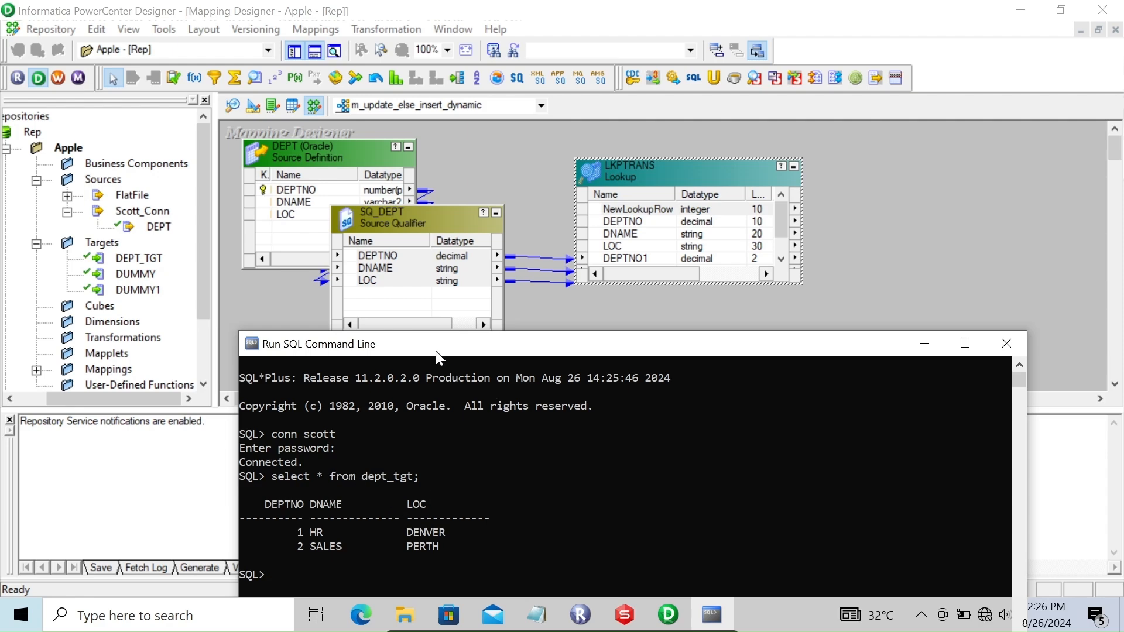
{"action": "left_click_drag", "start_coordinate": [438, 348], "coordinate": [431, 316]}
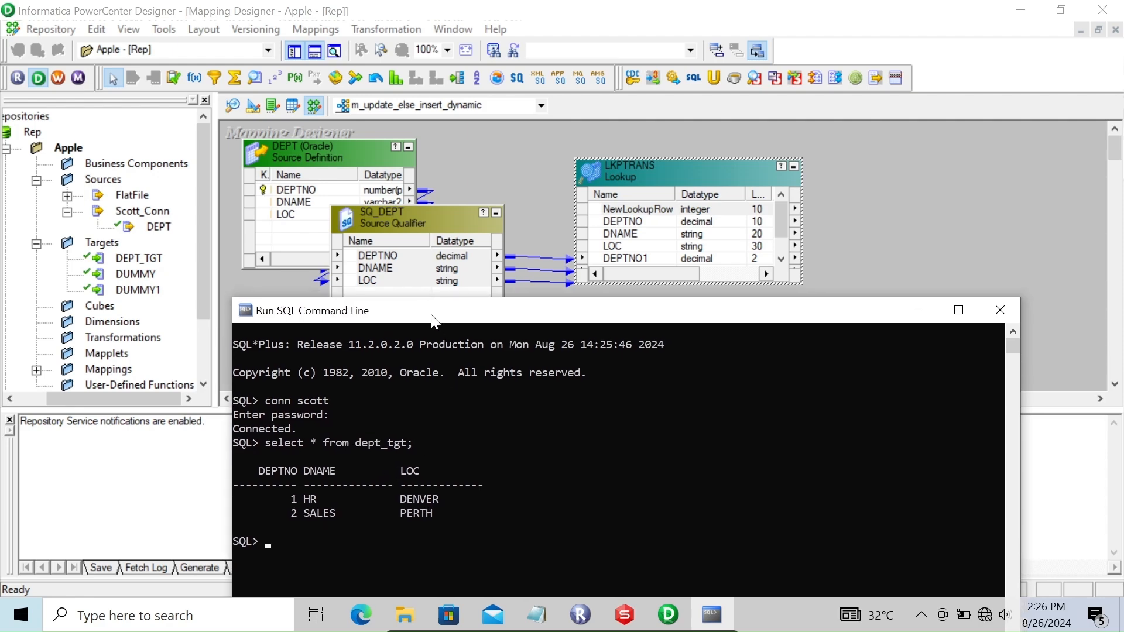
Empty the target table with truncate table dept_tgt;
{"action": "key", "text": "Up"}
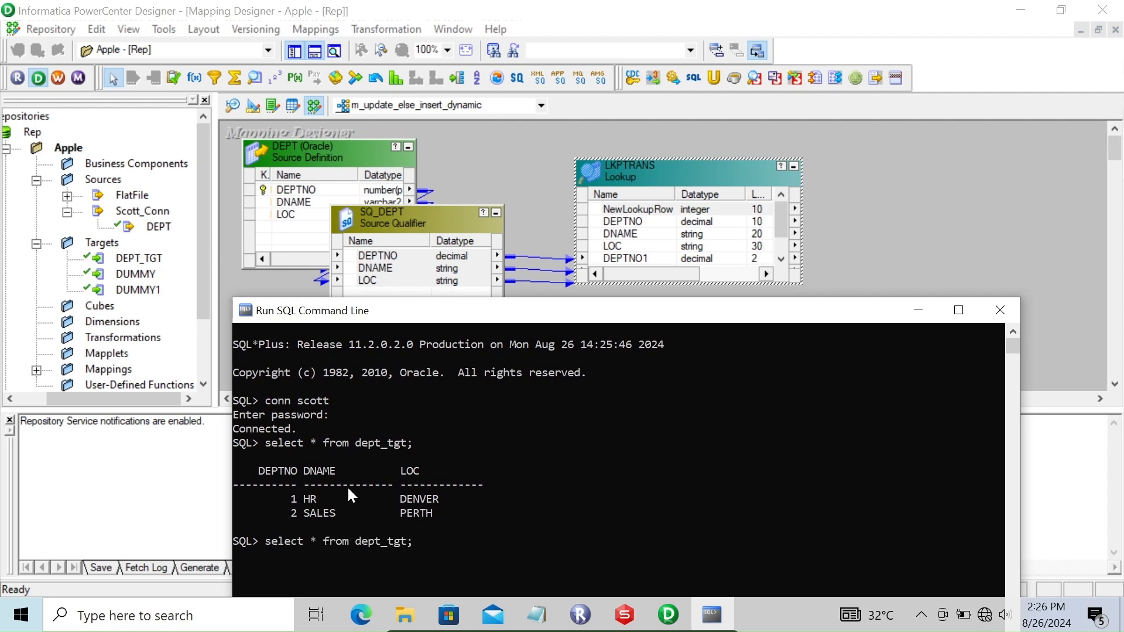
{"action": "key", "text": "BackSpace"}
{"action": "key", "text": "BackSpace"}
{"action": "key", "text": "BackSpace"}
{"action": "key", "text": "BackSpace"}
{"action": "key", "text": "BackSpace"}
{"action": "key", "text": "BackSpace"}
{"action": "key", "text": "BackSpace"}
{"action": "key", "text": "BackSpace"}
{"action": "key", "text": "BackSpace"}
{"action": "key", "text": "BackSpace"}
{"action": "key", "text": "BackSpace"}
{"action": "key", "text": "BackSpace"}
{"action": "key", "text": "BackSpace"}
{"action": "key", "text": "BackSpace"}
{"action": "key", "text": "BackSpace"}
{"action": "key", "text": "BackSpace"}
{"action": "key", "text": "BackSpace"}
{"action": "key", "text": "BackSpace"}
{"action": "key", "text": "BackSpace"}
{"action": "key", "text": "BackSpace"}
{"action": "key", "text": "BackSpace"}
{"action": "key", "text": "BackSpace"}
{"action": "key", "text": "BackSpace"}
{"action": "type", "text": "truncat"}
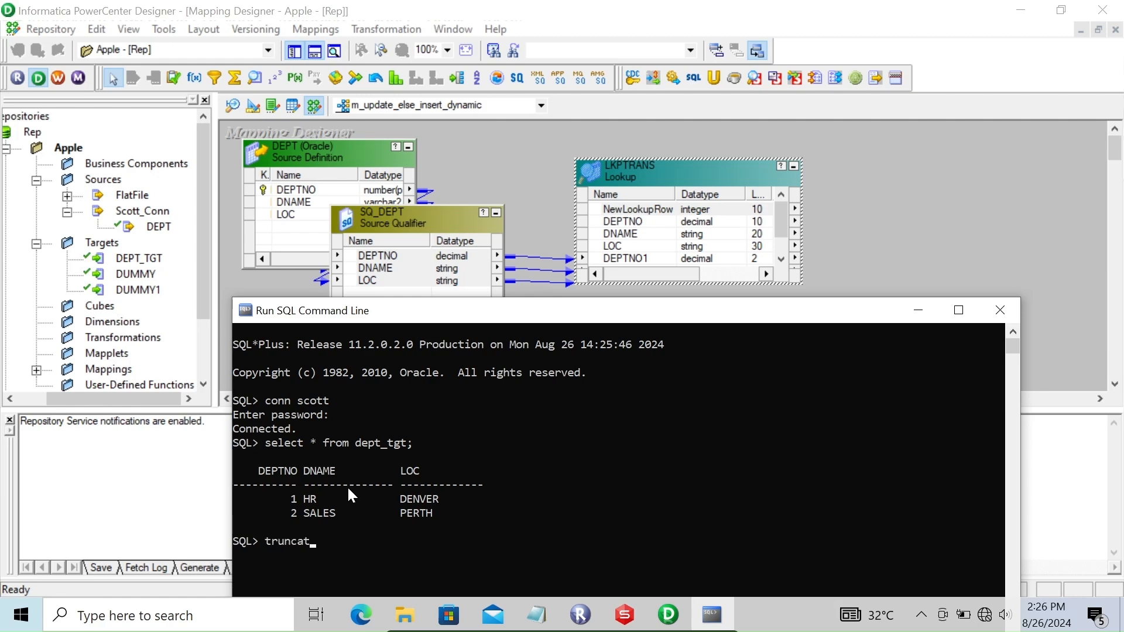
{"action": "type", "text": "e table dept_tgt;"}
{"action": "key", "text": "Return"}
Rerun the select query on dept_tgt to check its contents after truncation, and return to the mapping in Informatica PowerCenter Designer
{"action": "key", "text": "Up"}
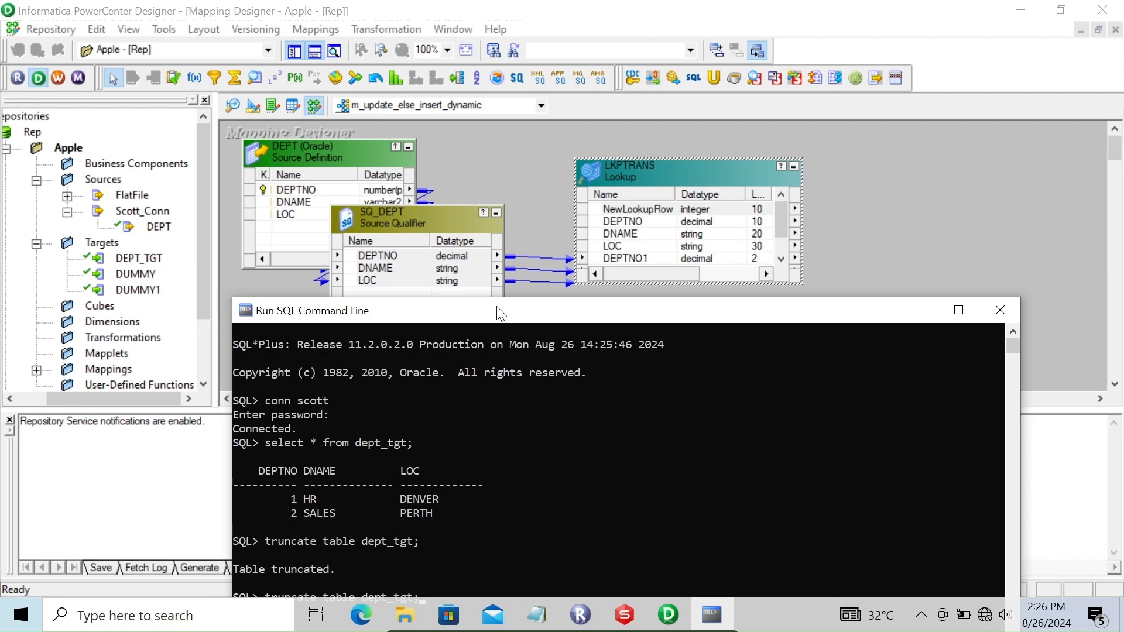
{"action": "left_click_drag", "start_coordinate": [498, 310], "coordinate": [487, 209]}
{"action": "key", "text": "Up"}
{"action": "key", "text": "Return"}
{"action": "left_click_drag", "start_coordinate": [733, 199], "coordinate": [722, 351]}
{"action": "left_click_drag", "start_coordinate": [582, 368], "coordinate": [575, 221]}
{"action": "key", "text": "Return"}
{"action": "key", "text": "Return"}
{"action": "key", "text": "Return"}
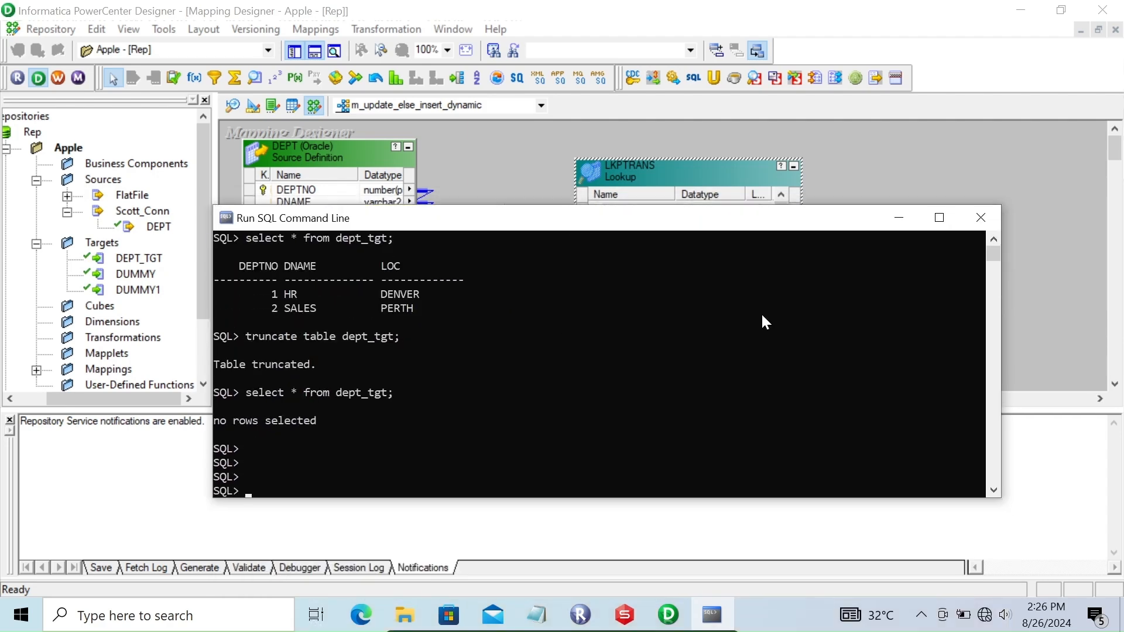
{"action": "left_click", "coordinate": [902, 219]}
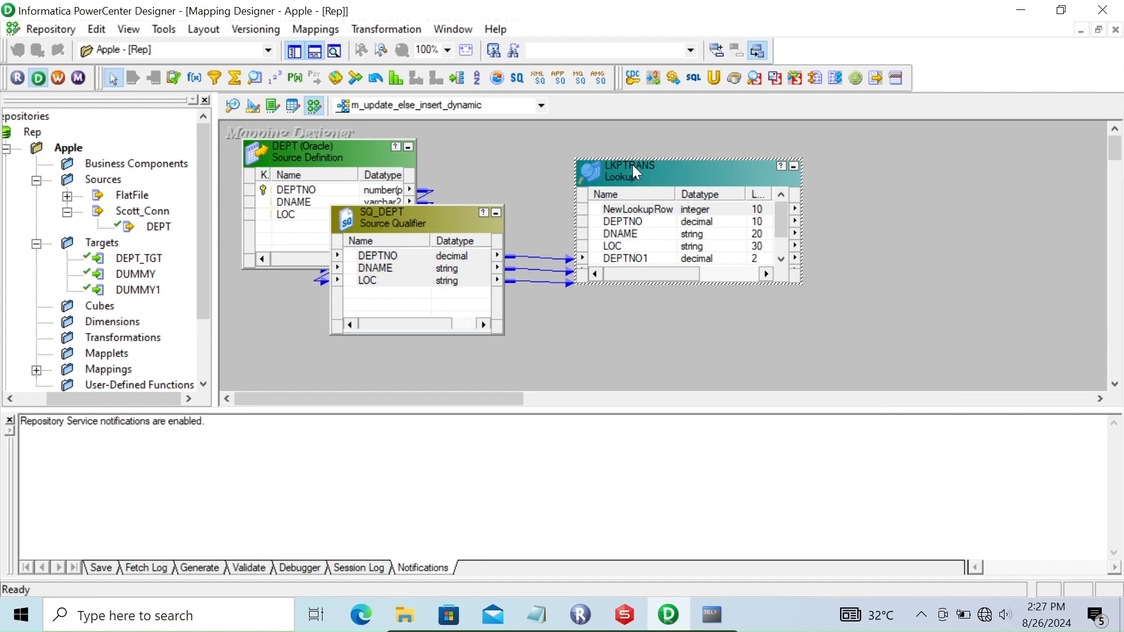
Close the output window, and reposition and enlarge the Lookup transformation so all its ports are shown
{"action": "left_click", "coordinate": [9, 420]}
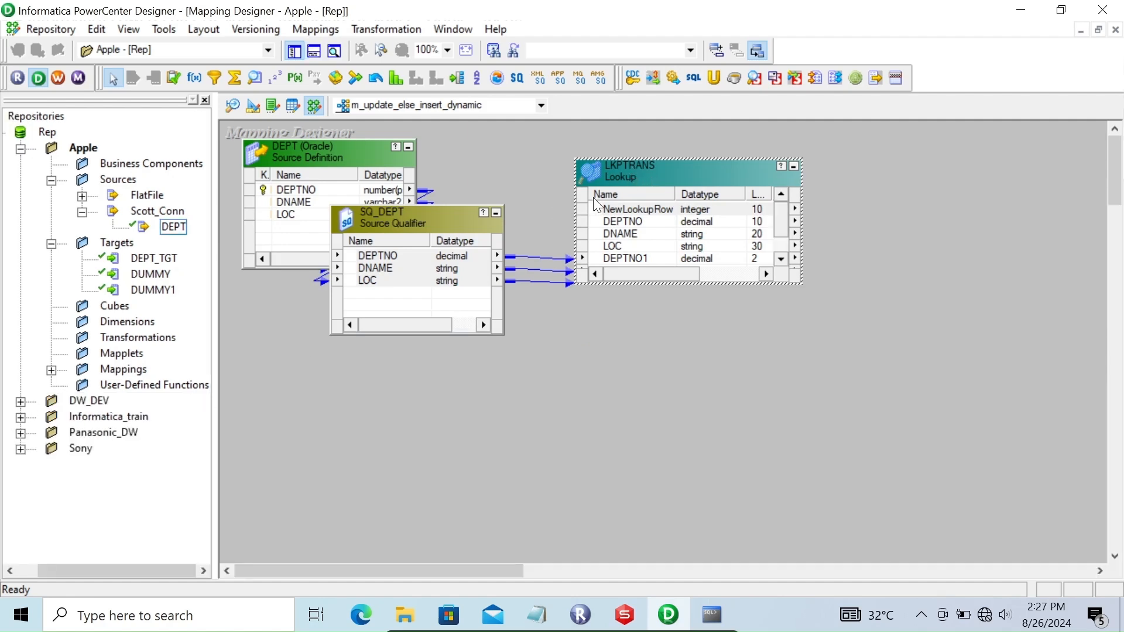
{"action": "left_click_drag", "start_coordinate": [626, 178], "coordinate": [629, 304]}
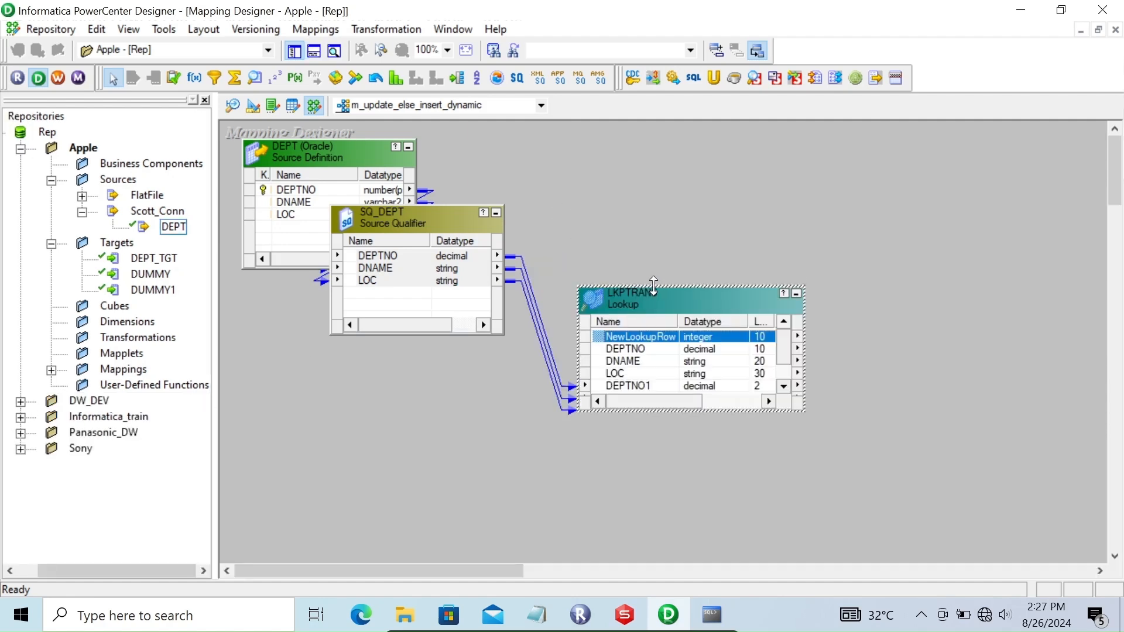
{"action": "left_click_drag", "start_coordinate": [649, 254], "coordinate": [616, 217]}
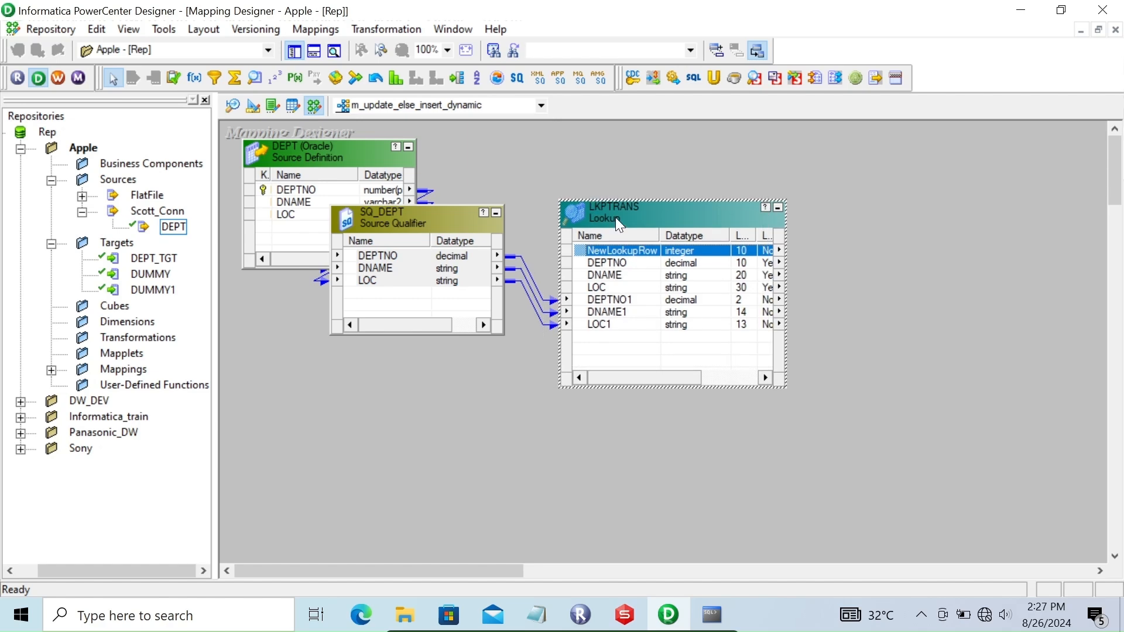
Add a Router transformation beside the Lookup and link NewLookupRow, DEPTNO, DNAME and LOC from the Lookup into it
{"action": "left_click", "coordinate": [461, 77]}
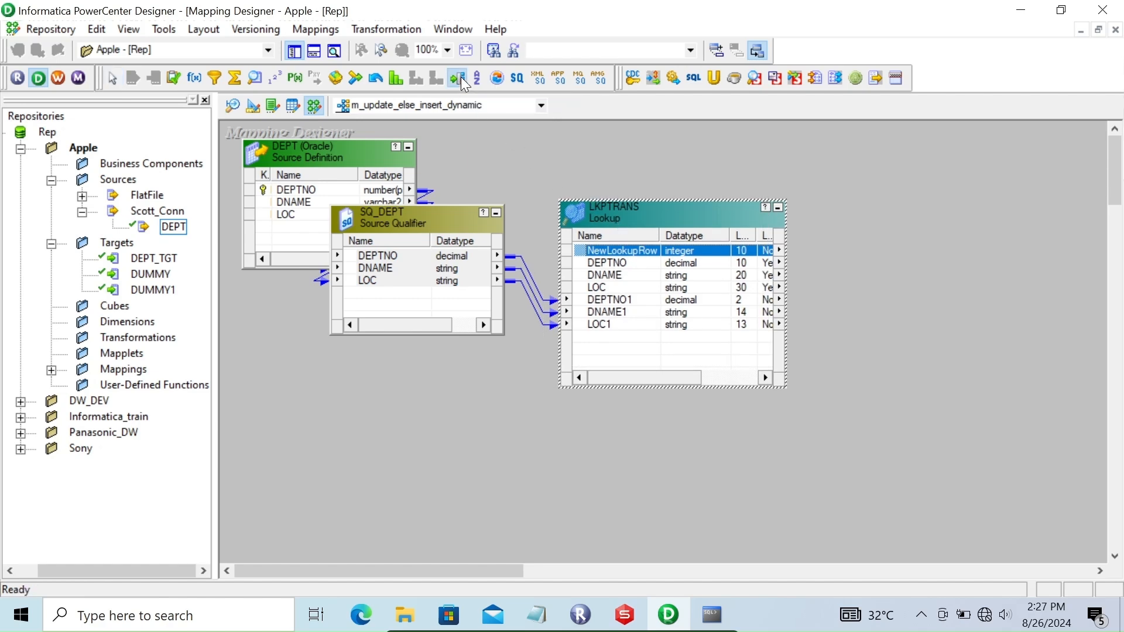
{"action": "left_click", "coordinate": [843, 220]}
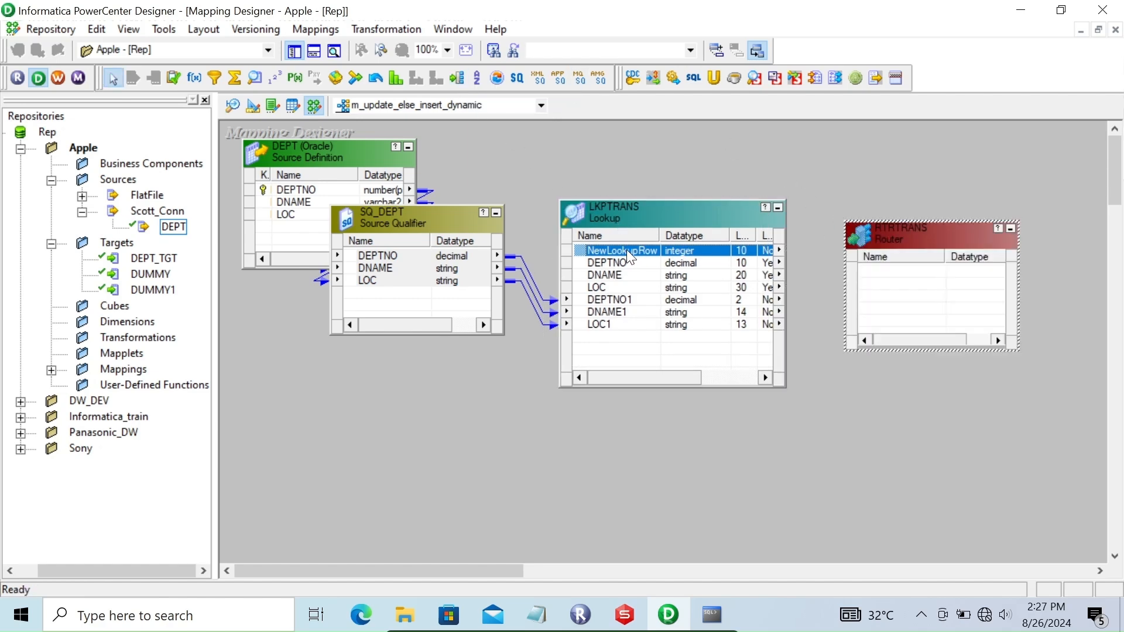
{"action": "key", "text": "shift+Down"}
{"action": "key", "text": "shift+Down"}
{"action": "key", "text": "shift+Down"}
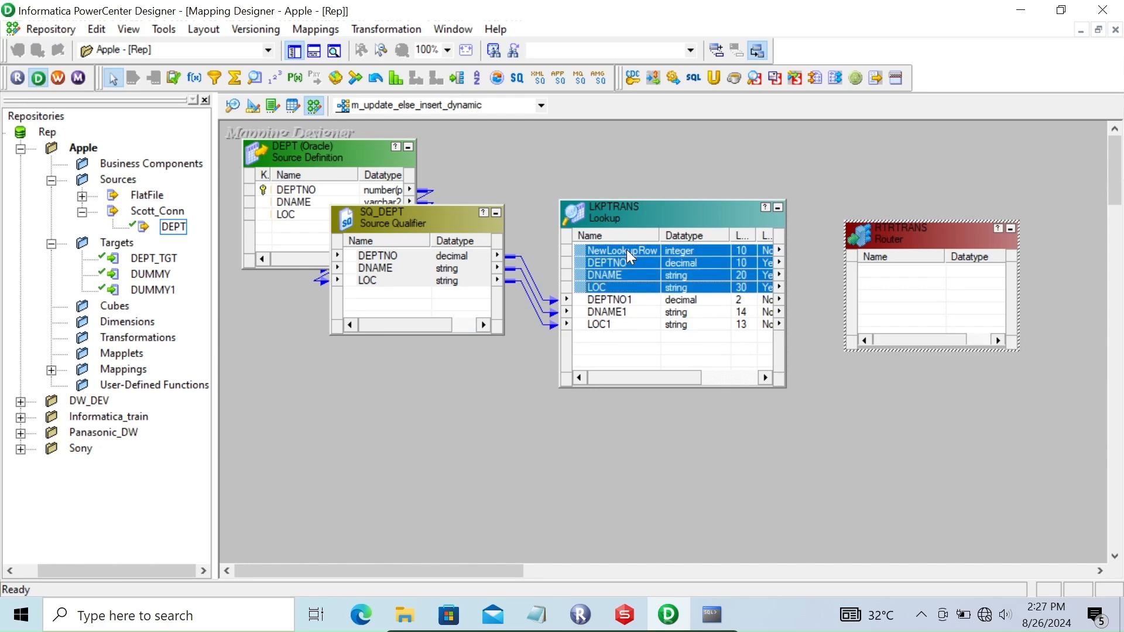
{"action": "left_click_drag", "start_coordinate": [591, 249], "coordinate": [881, 271]}
Add two groups to the Router transformation and name the first one INSERT
{"action": "double_click", "coordinate": [900, 228]}
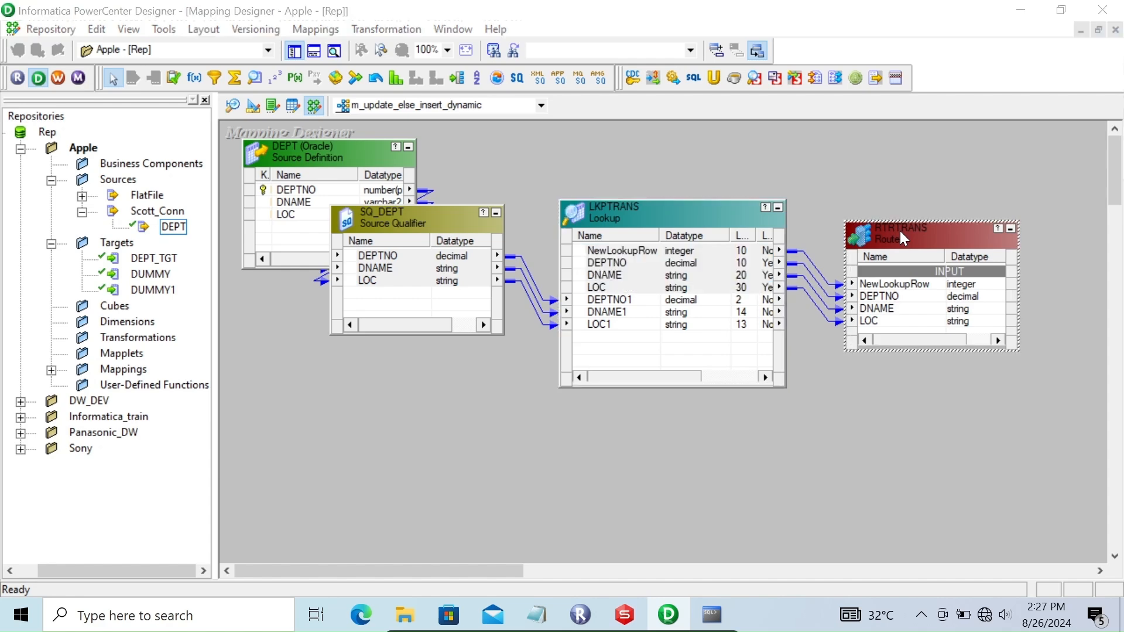
{"action": "left_click", "coordinate": [497, 76]}
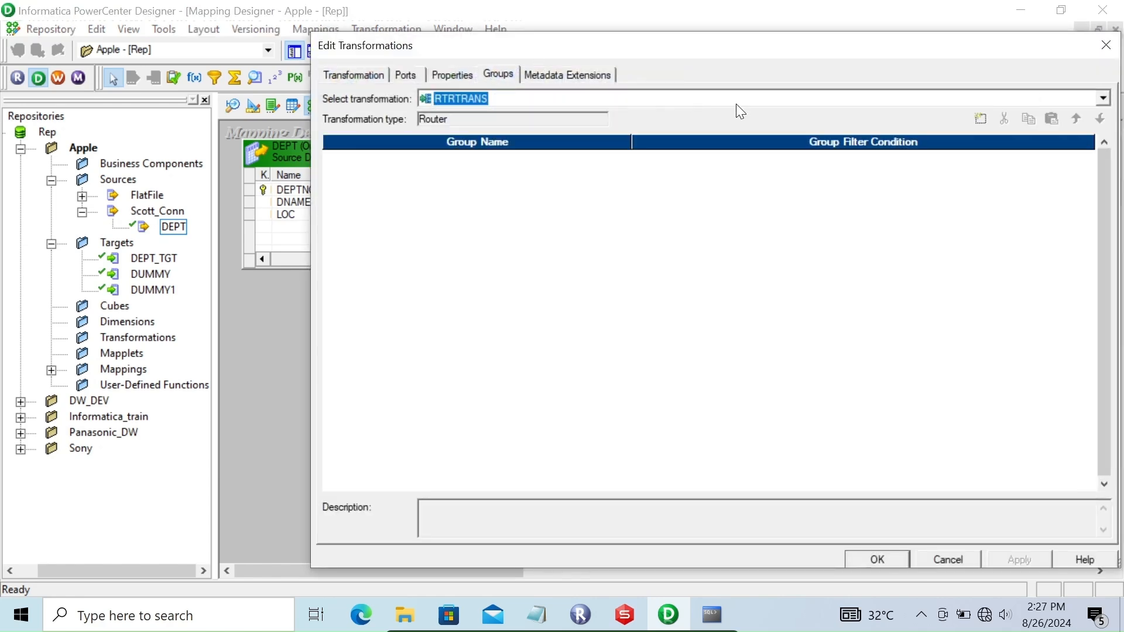
{"action": "left_click", "coordinate": [980, 119]}
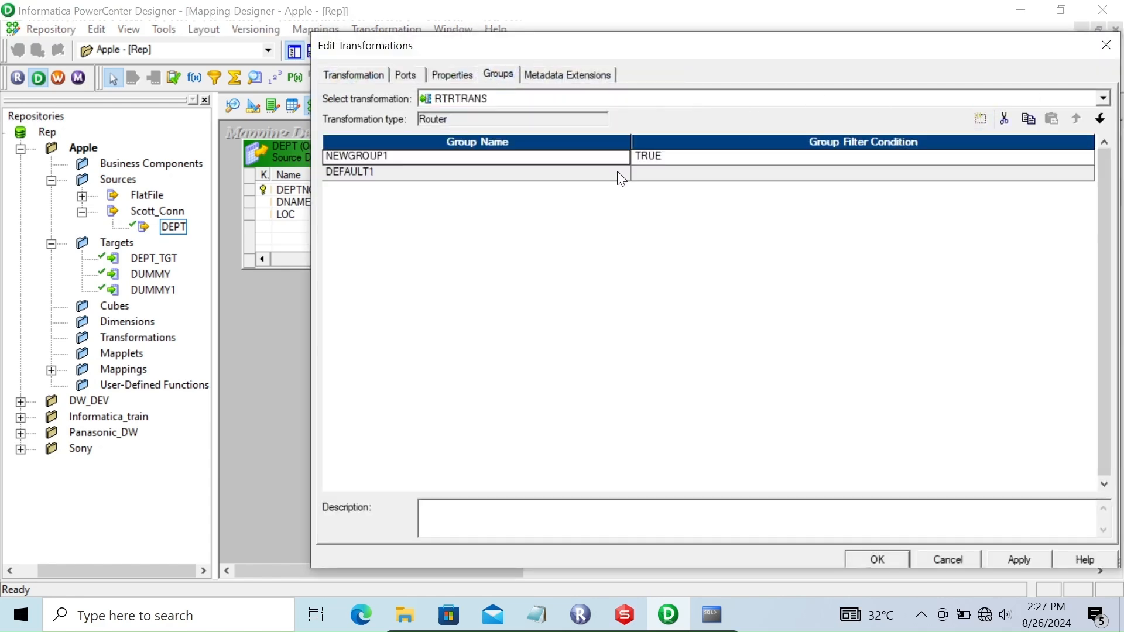
{"action": "left_click", "coordinate": [981, 118]}
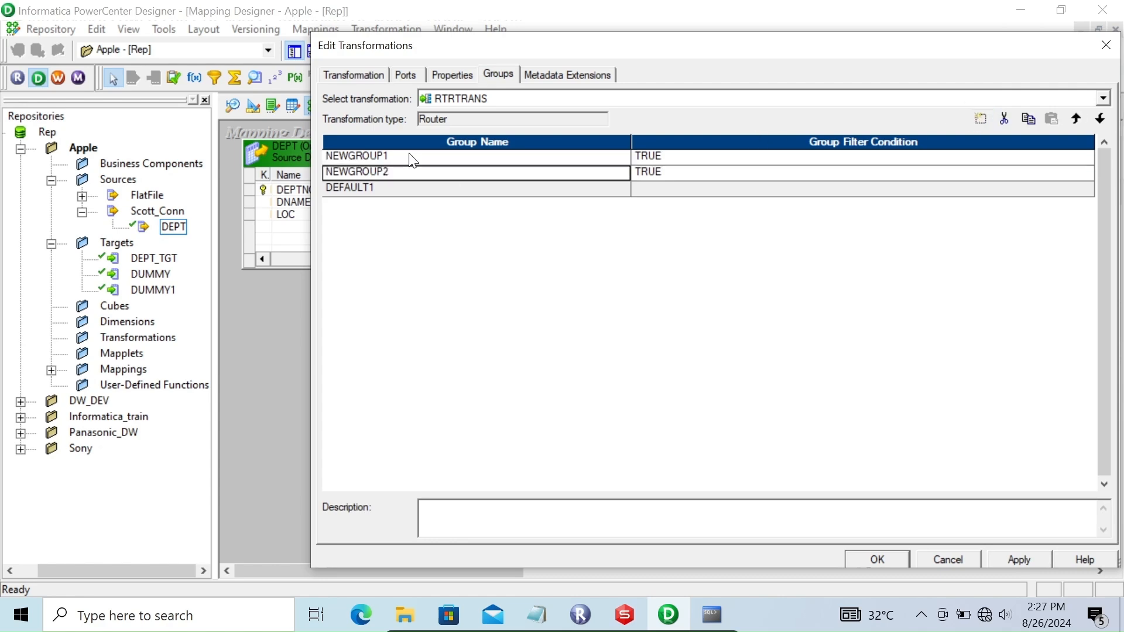
{"action": "left_click", "coordinate": [395, 162]}
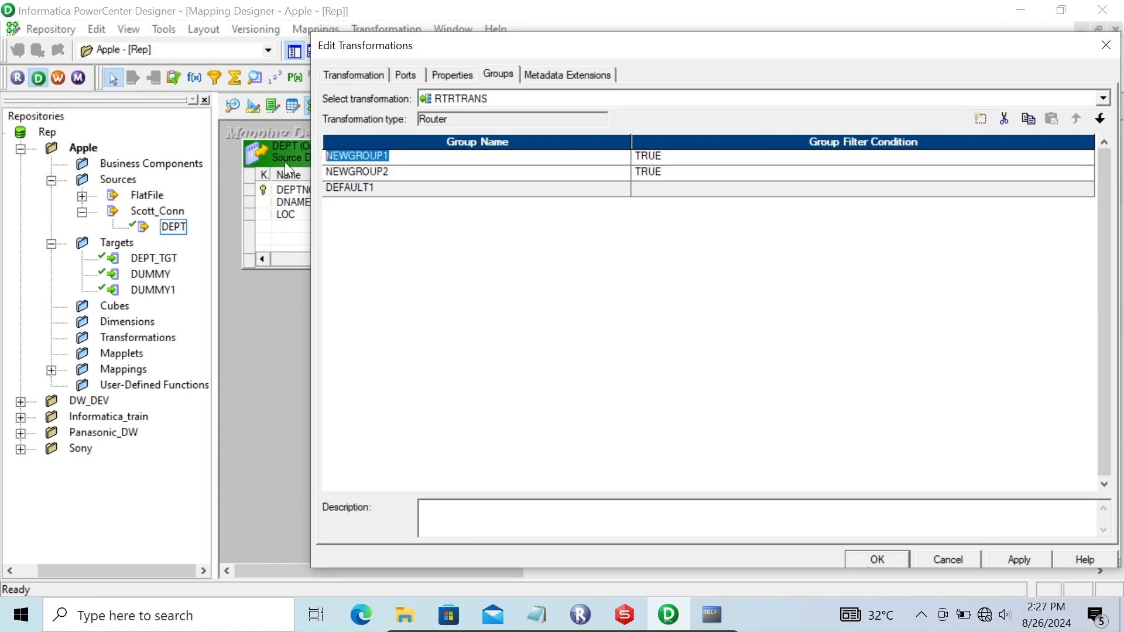
{"action": "type", "text": "INSERT"}
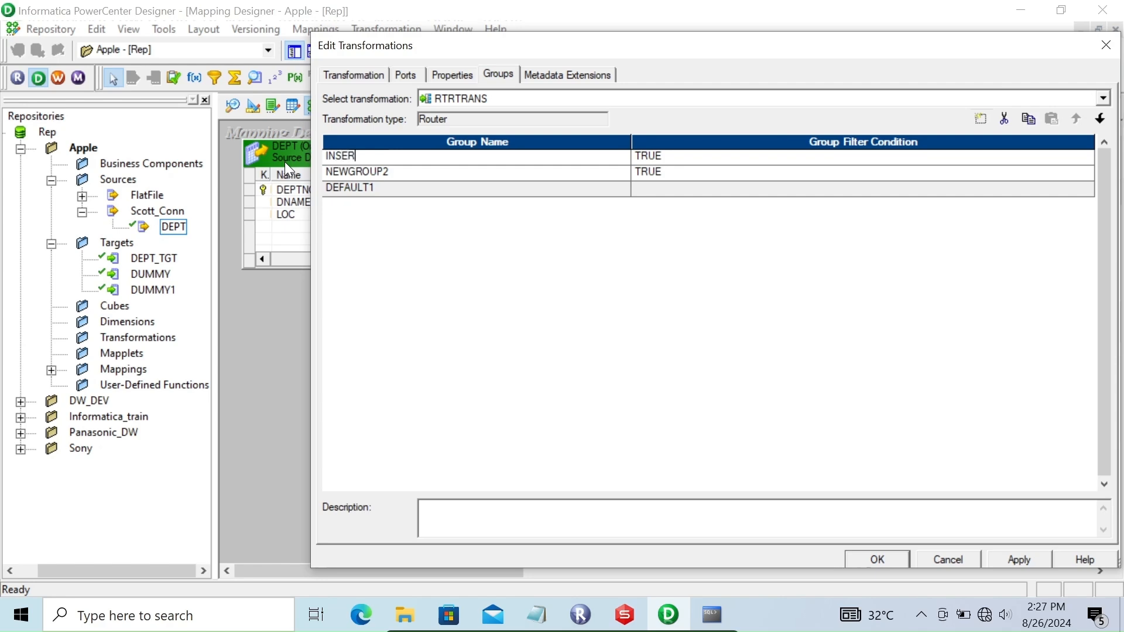
Name the second Router group UPDATE and set the INSERT group's filter condition to NewLookupRow=1
{"action": "left_click", "coordinate": [390, 171]}
{"action": "type", "text": "UPDATE"}
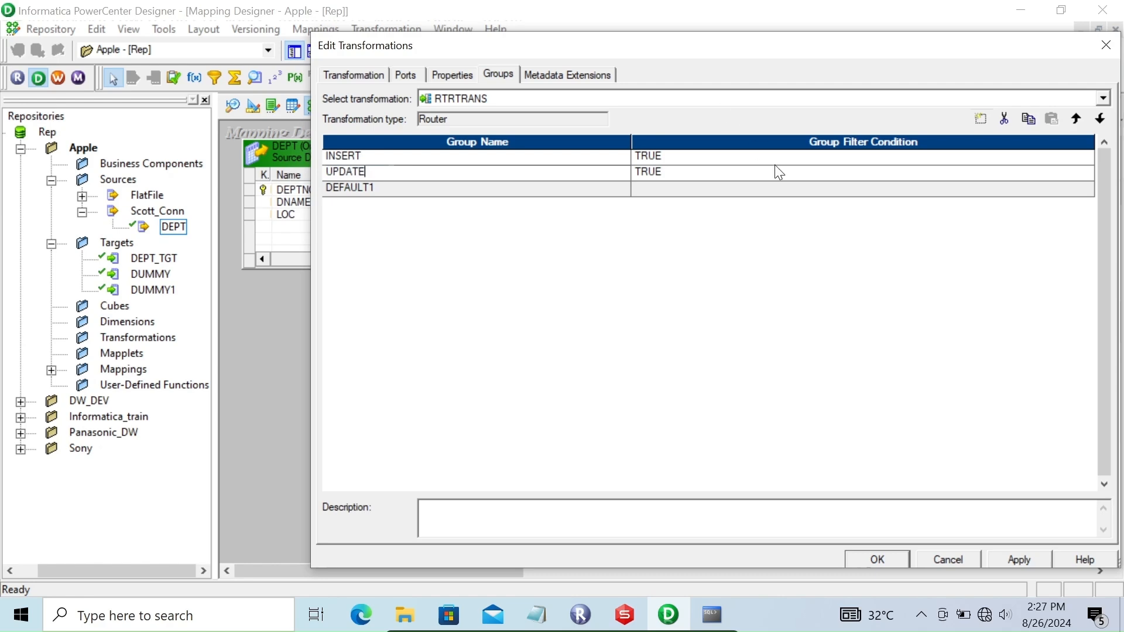
{"action": "left_click", "coordinate": [826, 159]}
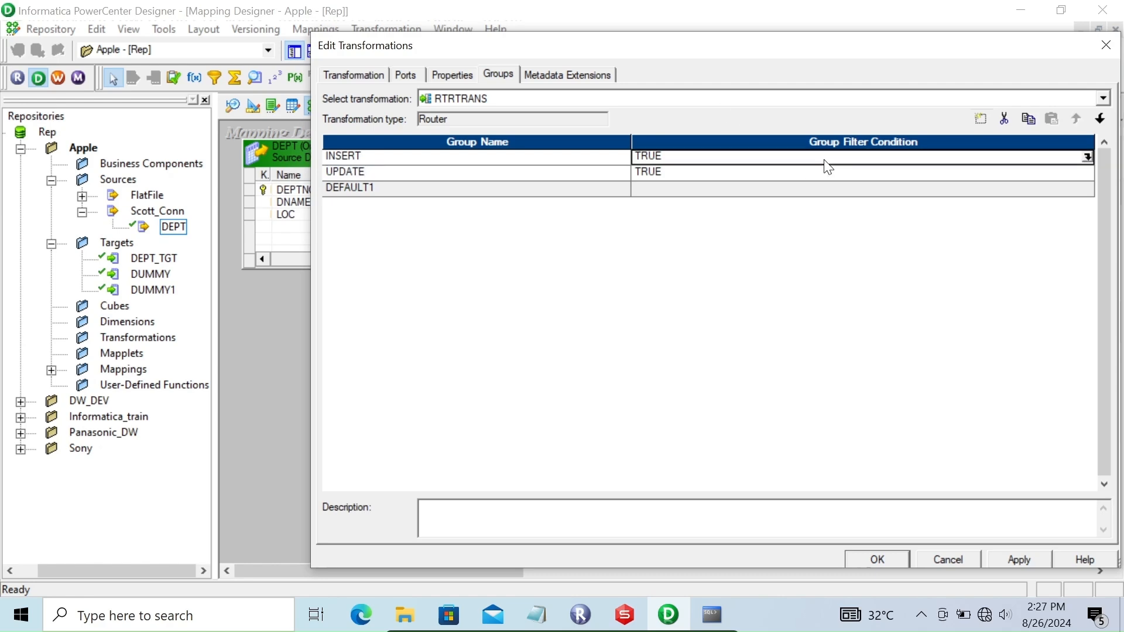
{"action": "left_click", "coordinate": [1088, 155]}
{"action": "double_click", "coordinate": [539, 299]}
{"action": "left_click", "coordinate": [408, 271]}
{"action": "double_click", "coordinate": [422, 319]}
{"action": "type", "text": "=1"}
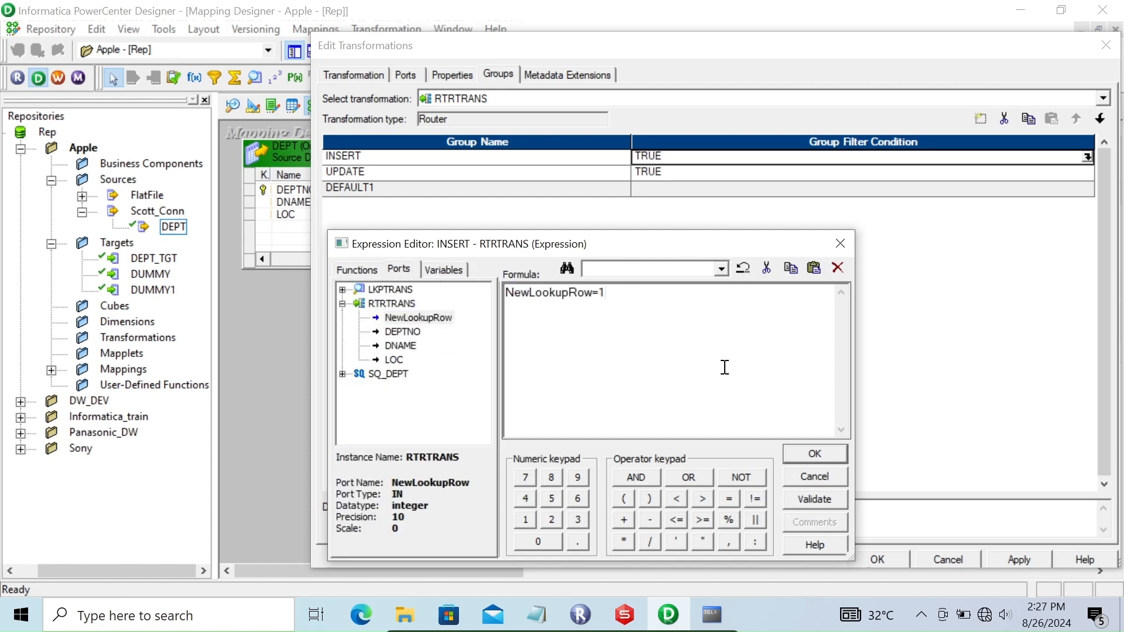
{"action": "left_click", "coordinate": [806, 451]}
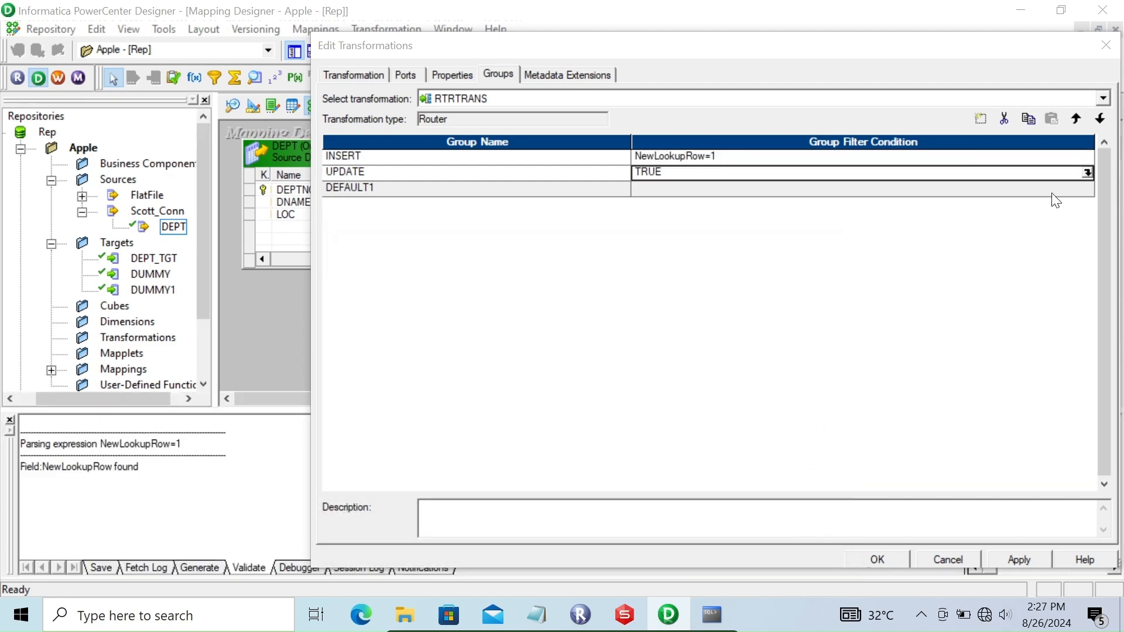
Set the UPDATE group's filter condition to NewLookupRow=2 and apply the changes to the Router transformation
{"action": "left_click", "coordinate": [1086, 172]}
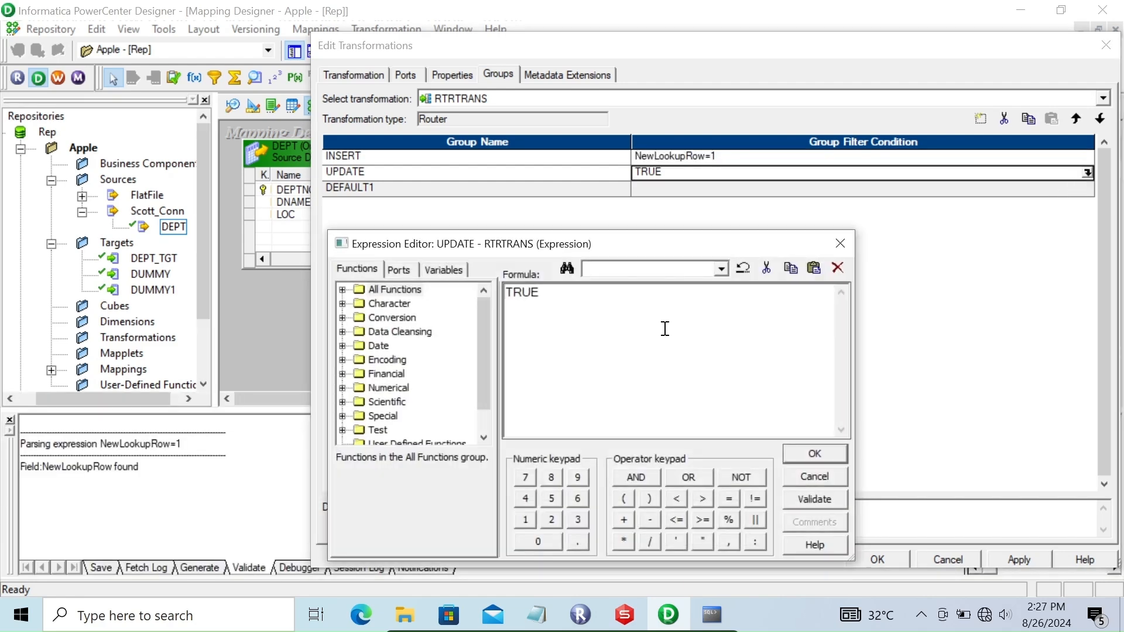
{"action": "left_click", "coordinate": [406, 270]}
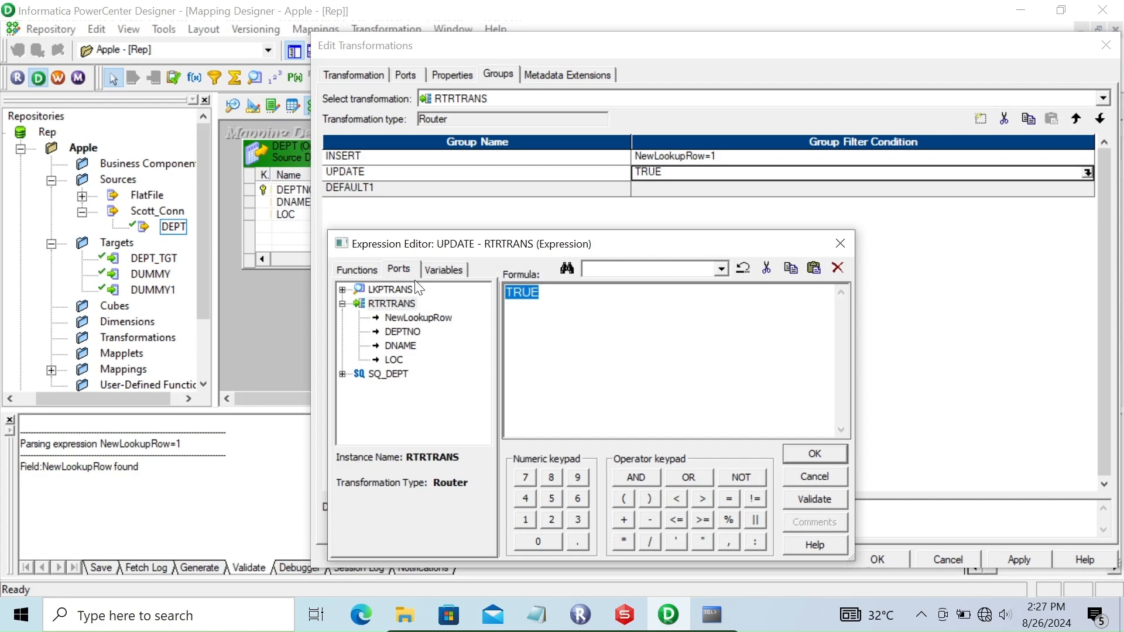
{"action": "double_click", "coordinate": [431, 318]}
{"action": "type", "text": "=2"}
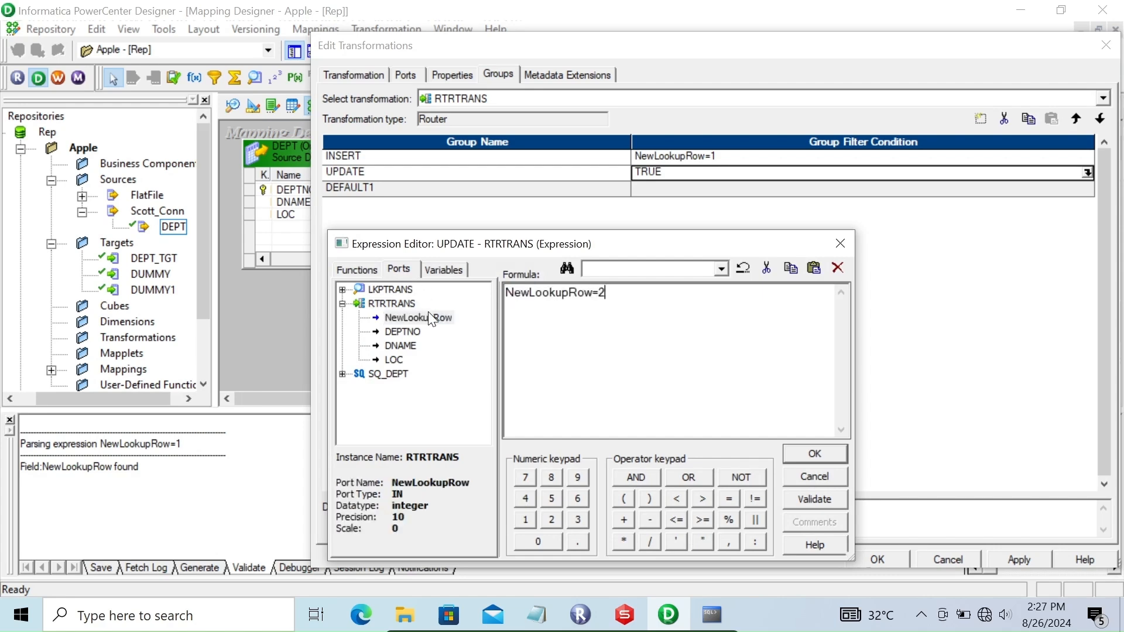
{"action": "left_click", "coordinate": [819, 450]}
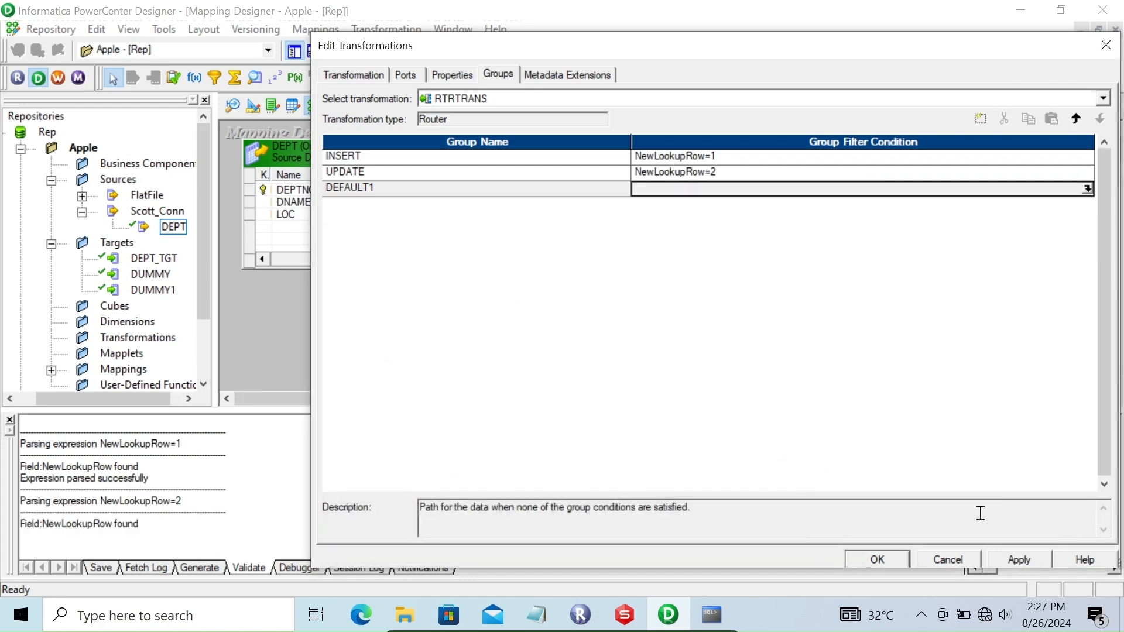
{"action": "left_click", "coordinate": [1017, 558]}
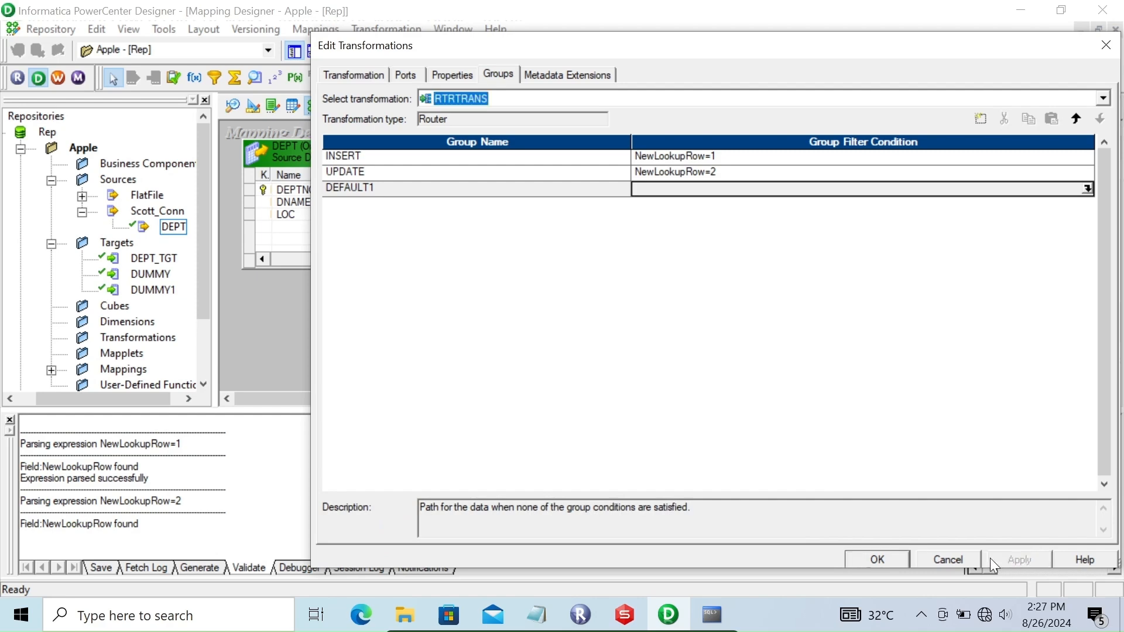
{"action": "left_click", "coordinate": [879, 560]}
Close the output window, then move the Router transformation up and enlarge it to show its group ports
{"action": "left_click_drag", "start_coordinate": [478, 395], "coordinate": [579, 404]}
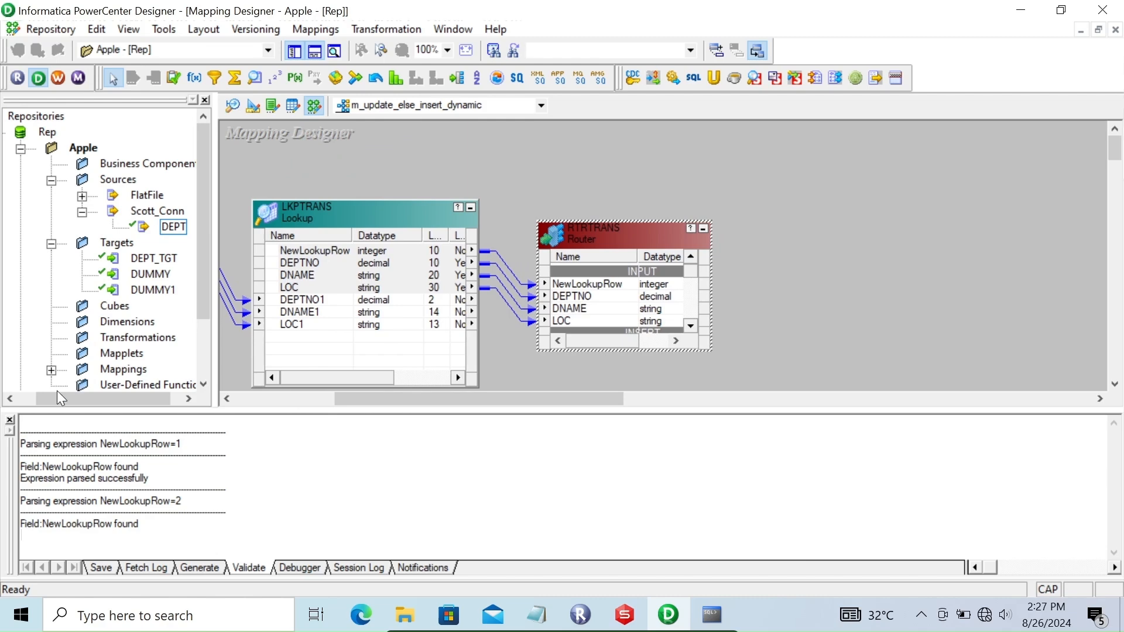
{"action": "left_click", "coordinate": [10, 421]}
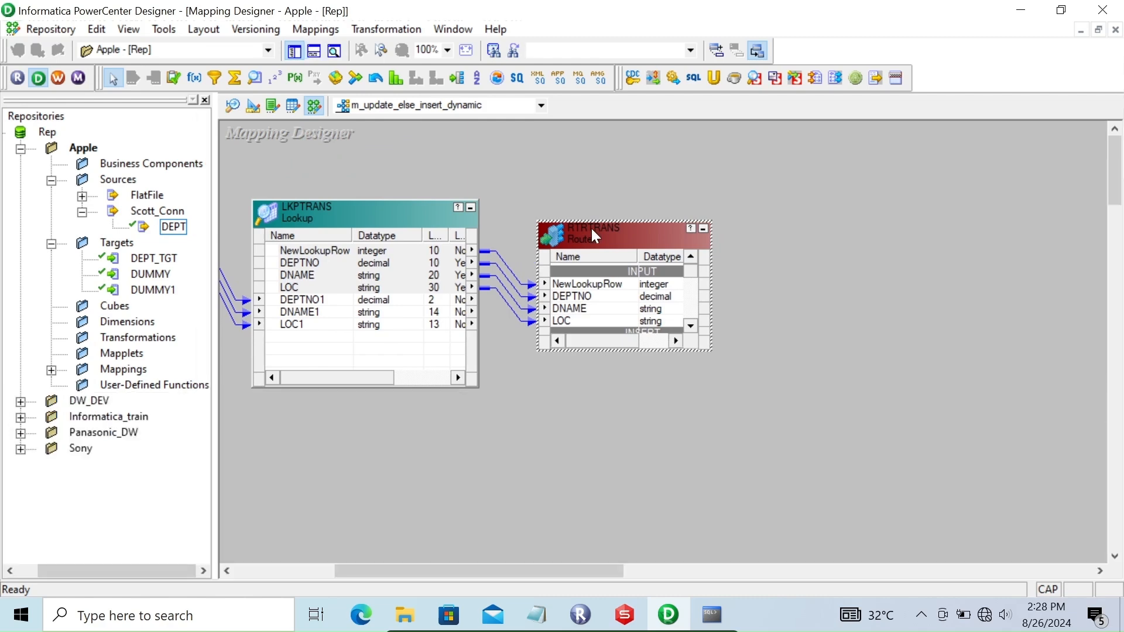
{"action": "left_click_drag", "start_coordinate": [590, 222], "coordinate": [595, 145]}
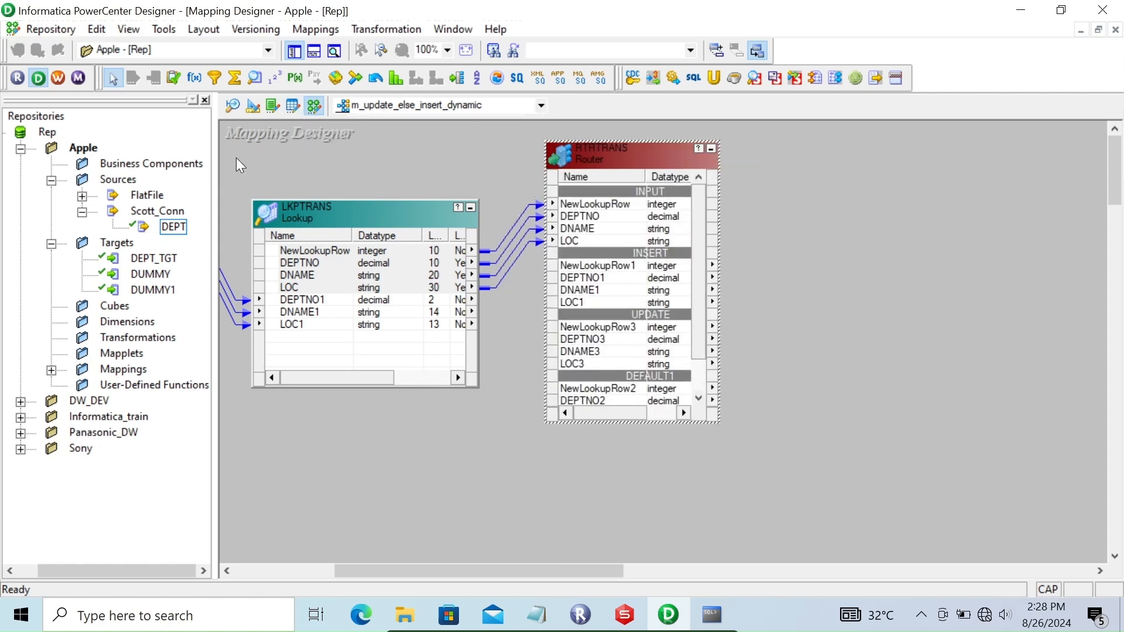
Add the DEPT_TGT target definition beside the Router and paste a second copy of it into the mapping
{"action": "left_click", "coordinate": [131, 263]}
{"action": "left_click_drag", "start_coordinate": [130, 261], "coordinate": [941, 185]}
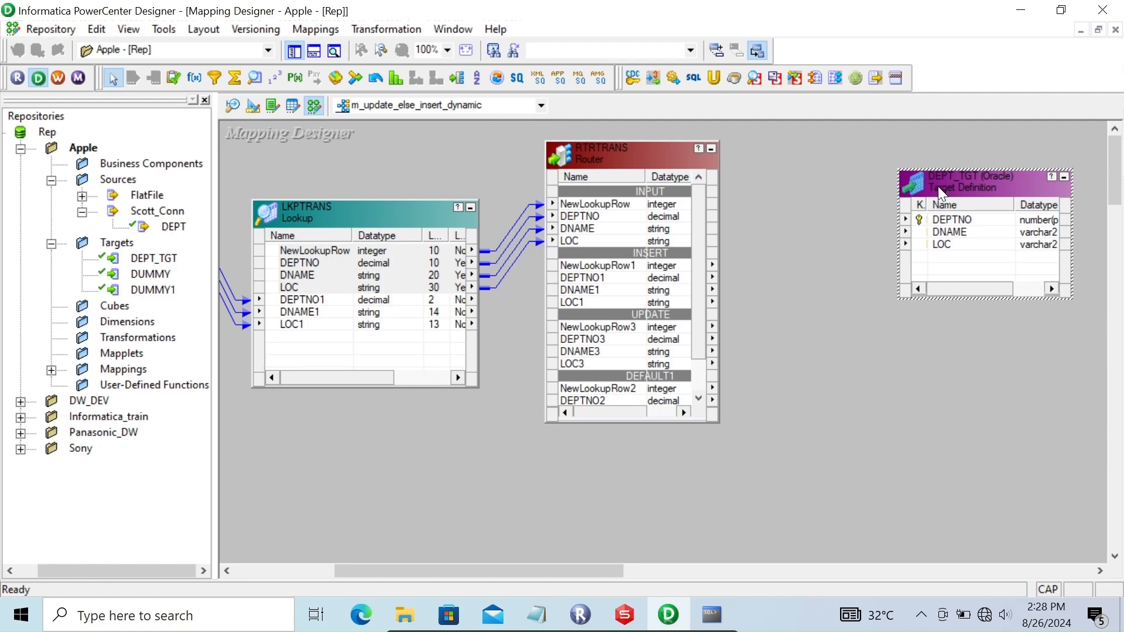
{"action": "key", "text": "ctrl+v"}
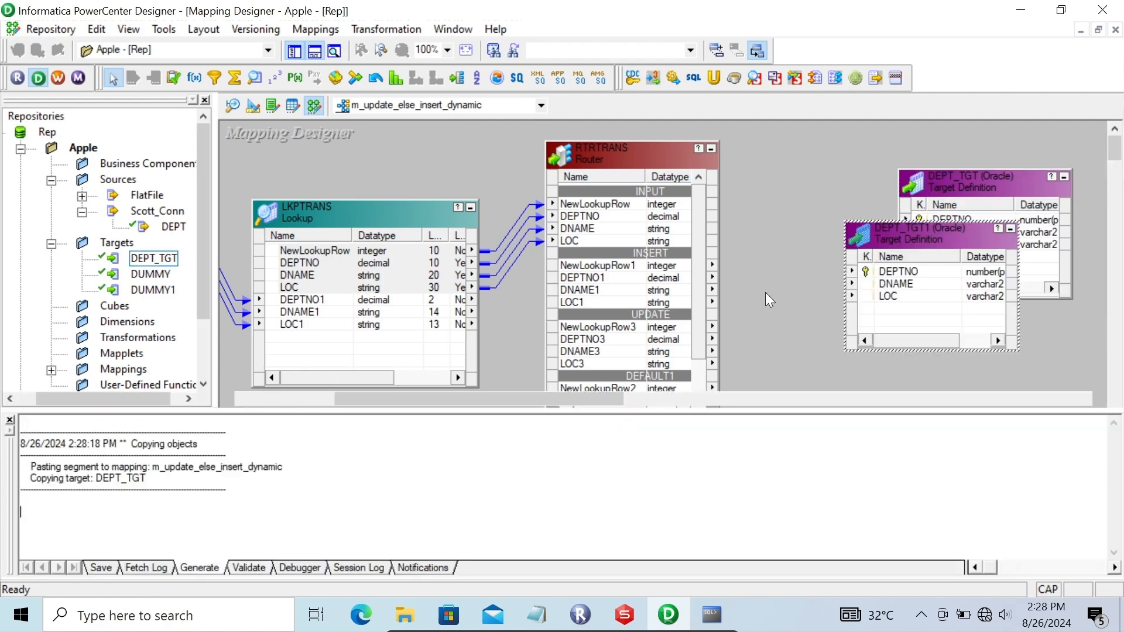
Rename the copied target definition to DEPT_TGT_UPDATE and apply the change
{"action": "double_click", "coordinate": [899, 245]}
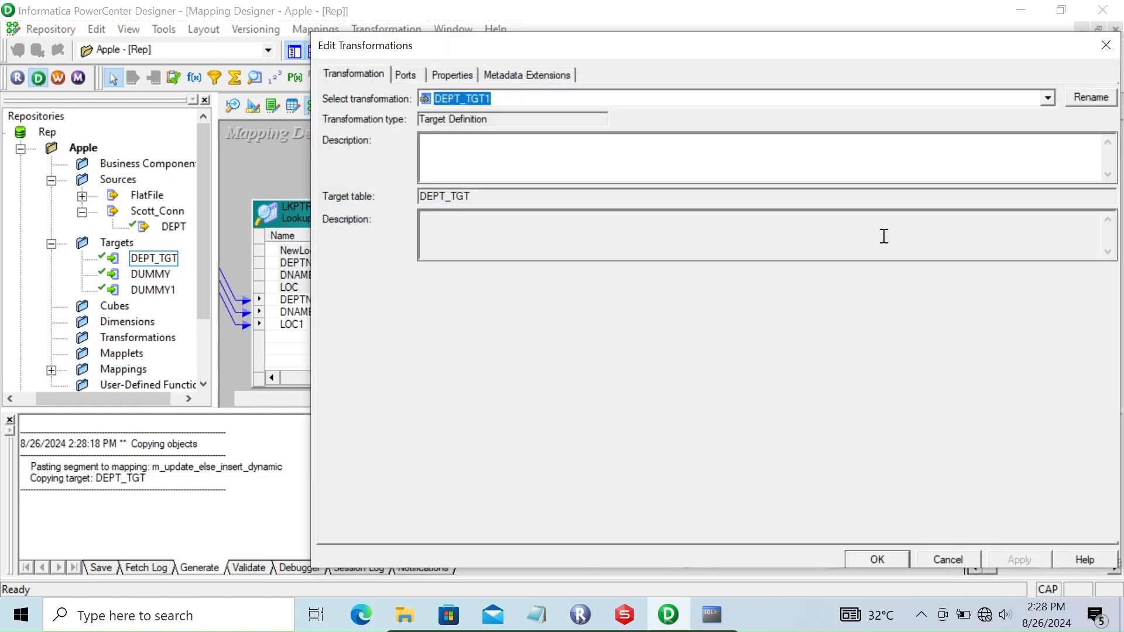
{"action": "left_click", "coordinate": [1069, 100]}
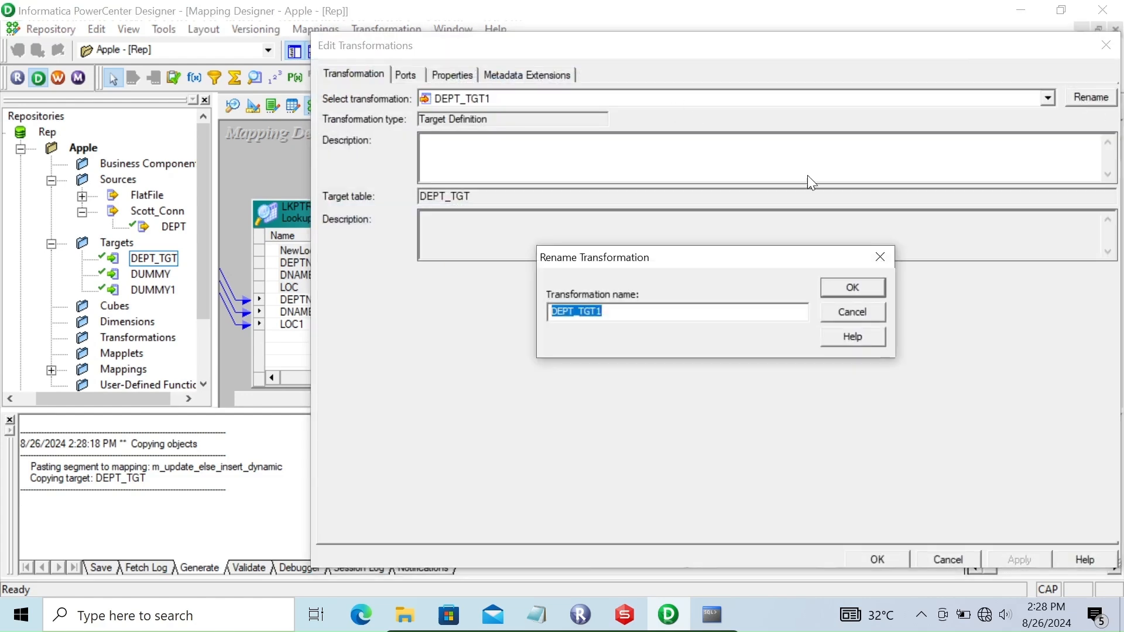
{"action": "left_click", "coordinate": [621, 308]}
{"action": "key", "text": "BackSpace"}
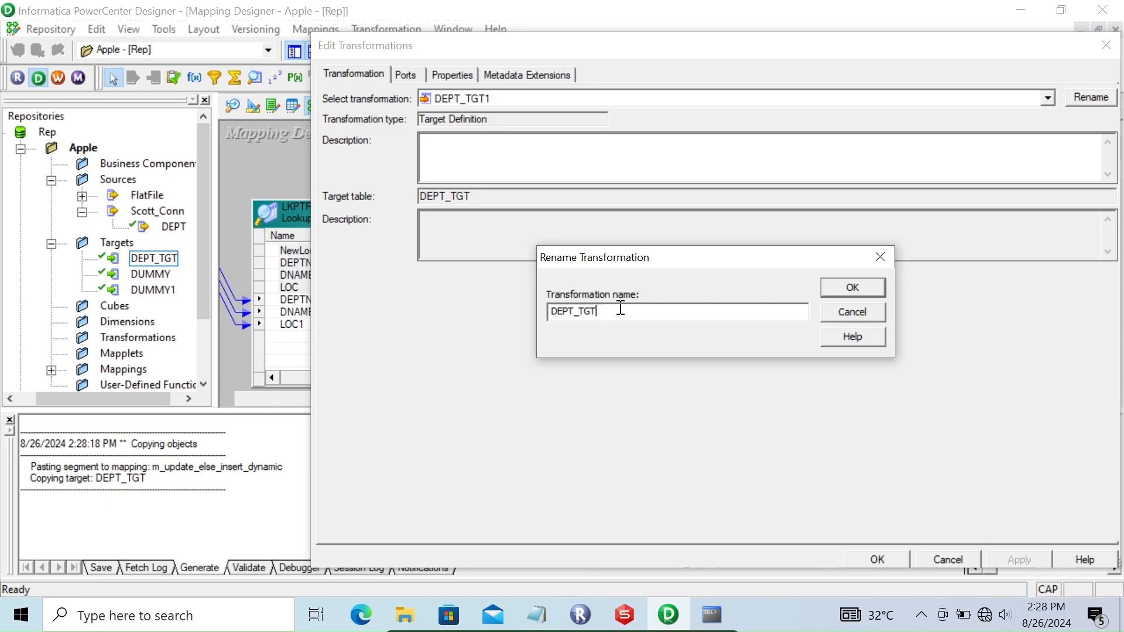
{"action": "type", "text": "_UPDATE"}
{"action": "left_click", "coordinate": [854, 288]}
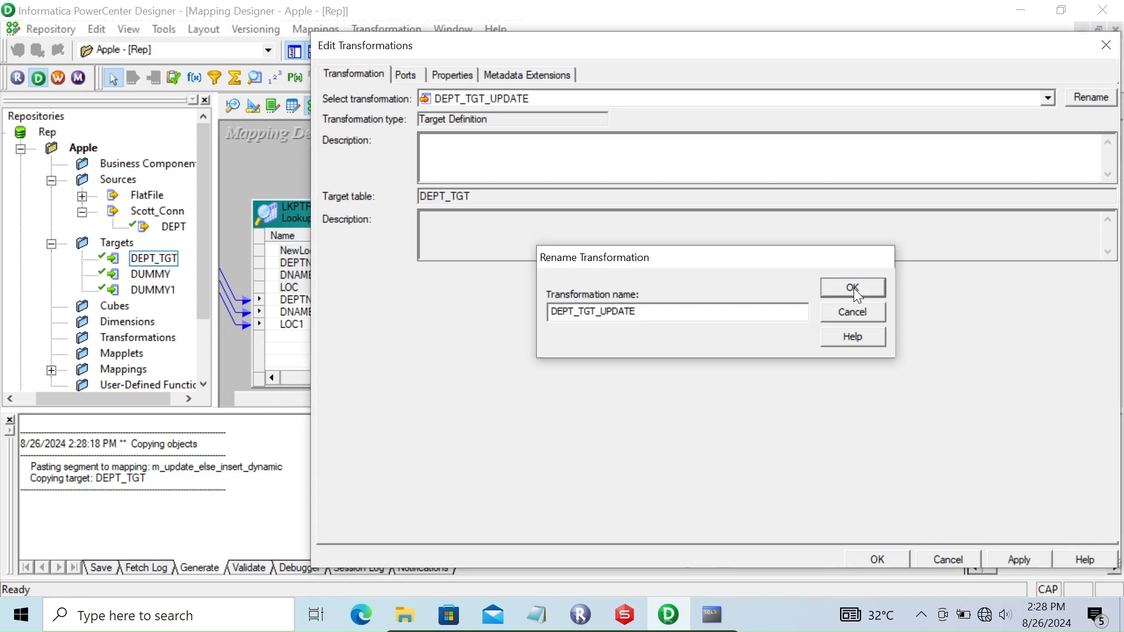
{"action": "left_click", "coordinate": [1019, 560]}
{"action": "left_click", "coordinate": [878, 560]}
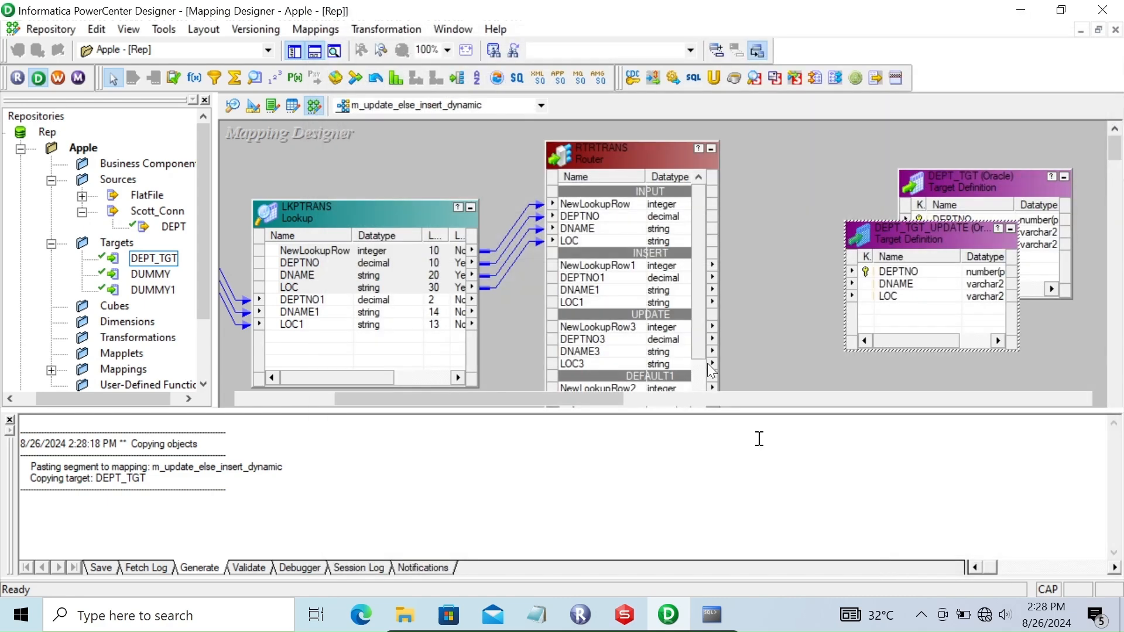
Close the output window and arrange the two targets with DEPT_TGT_UPDATE below DEPT_TGT
{"action": "left_click", "coordinate": [9, 420]}
{"action": "left_click_drag", "start_coordinate": [914, 235], "coordinate": [933, 398]}
{"action": "left_click_drag", "start_coordinate": [962, 186], "coordinate": [940, 177]}
Link DEPTNO1, DNAME1 and LOC1 from the Router's INSERT group to the matching ports of the DEPT_TGT target
{"action": "left_click", "coordinate": [592, 278]}
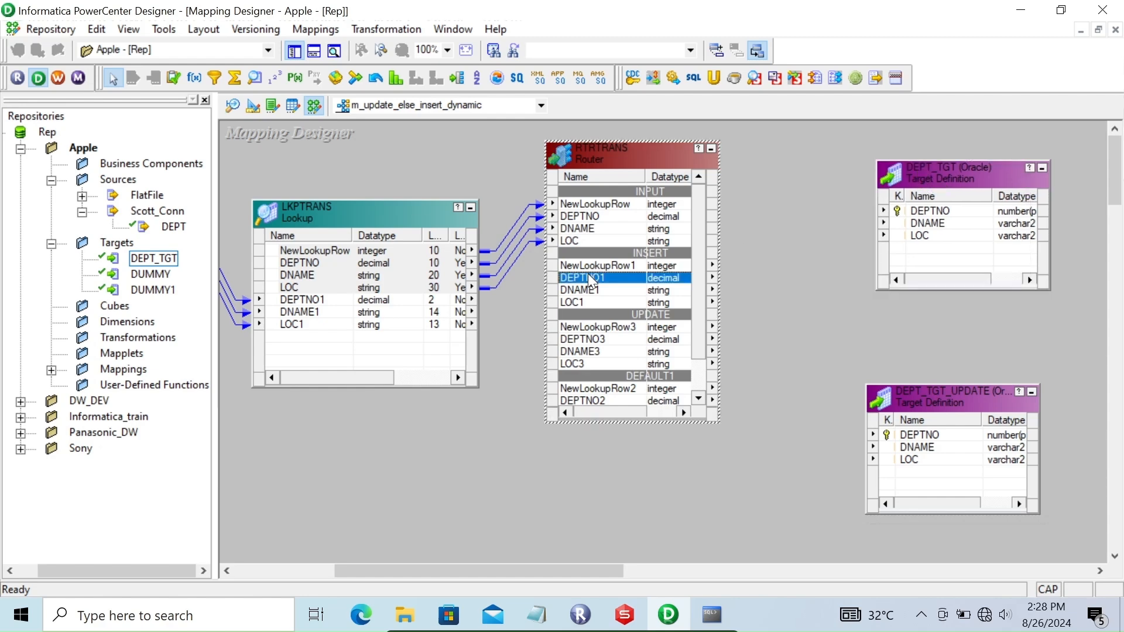
{"action": "key", "text": "shift+Down"}
{"action": "key", "text": "shift+Down"}
{"action": "left_click_drag", "start_coordinate": [567, 278], "coordinate": [932, 206]}
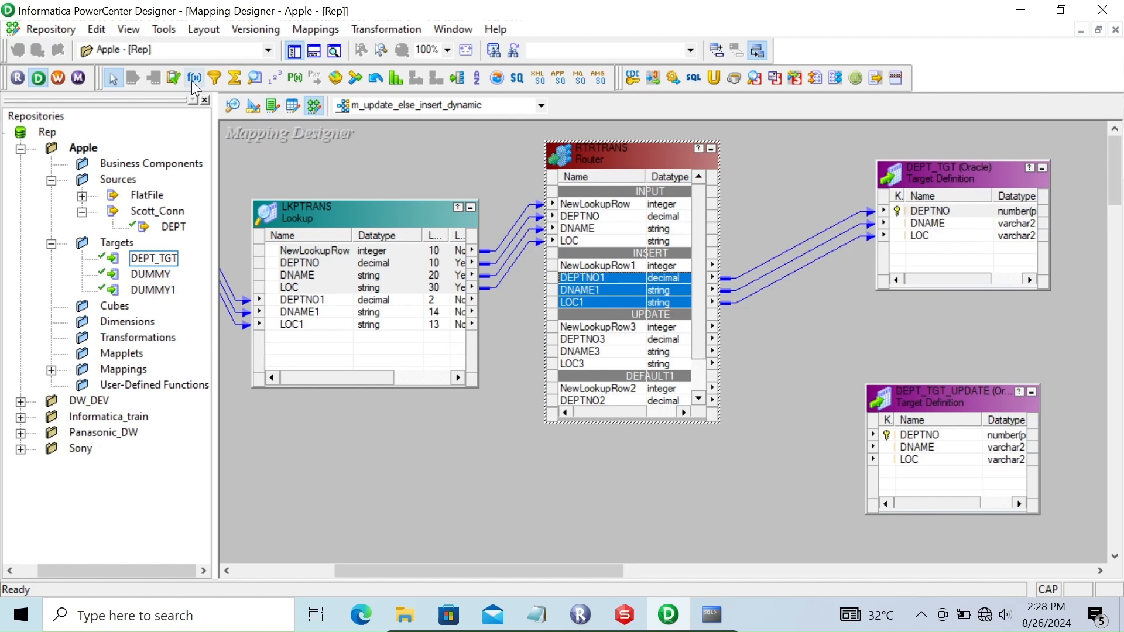
Add an Update Strategy transformation and link DEPTNO3, DNAME3 and LOC3 from the Router's UPDATE group into it
{"action": "left_click", "coordinate": [174, 77]}
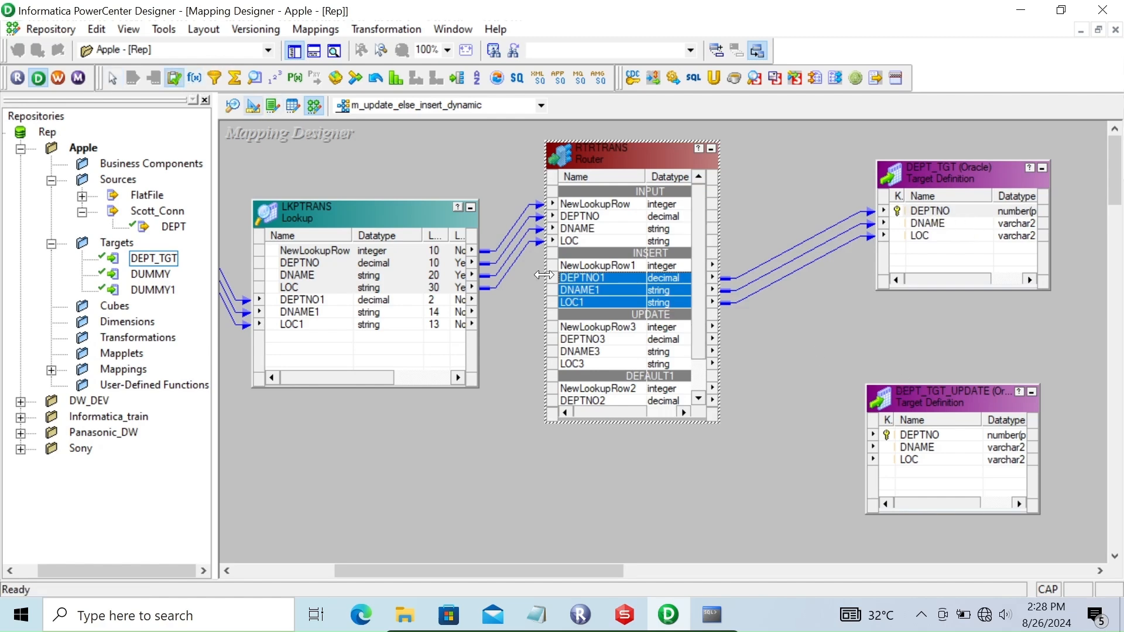
{"action": "left_click", "coordinate": [799, 355]}
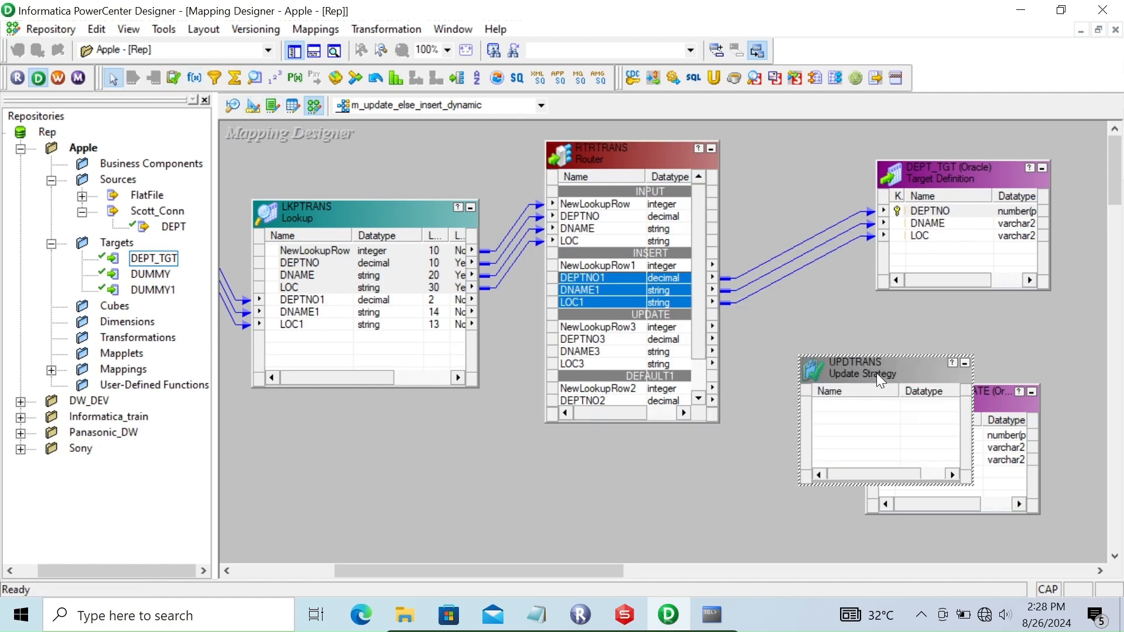
{"action": "left_click", "coordinate": [608, 339]}
{"action": "key", "text": "shift+Down"}
{"action": "key", "text": "shift+Down"}
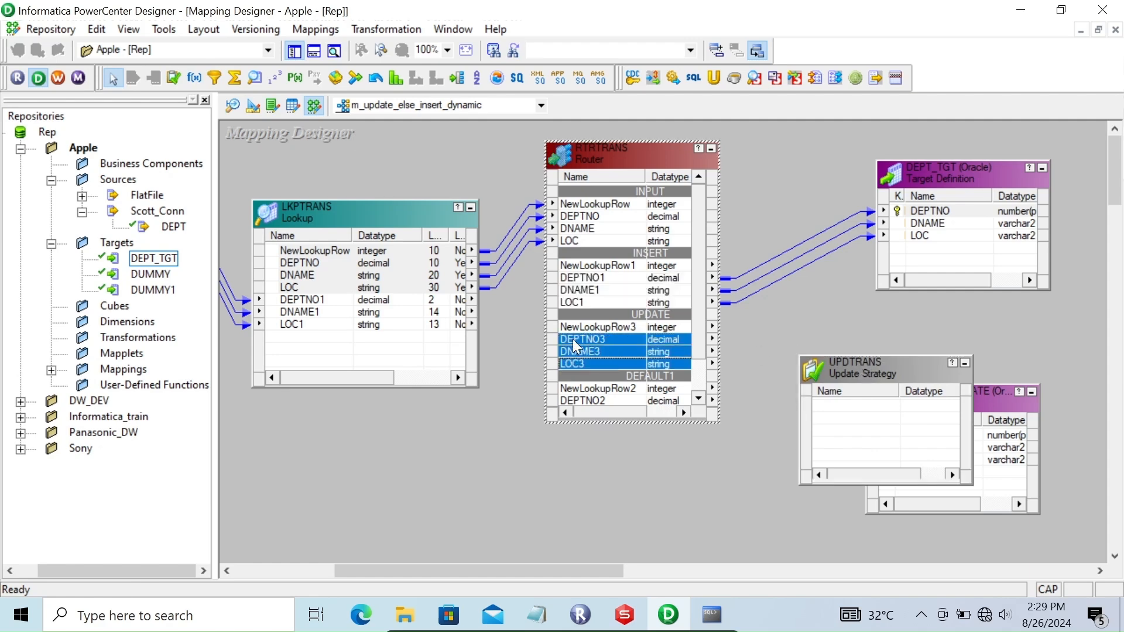
{"action": "left_click_drag", "start_coordinate": [594, 346], "coordinate": [867, 417]}
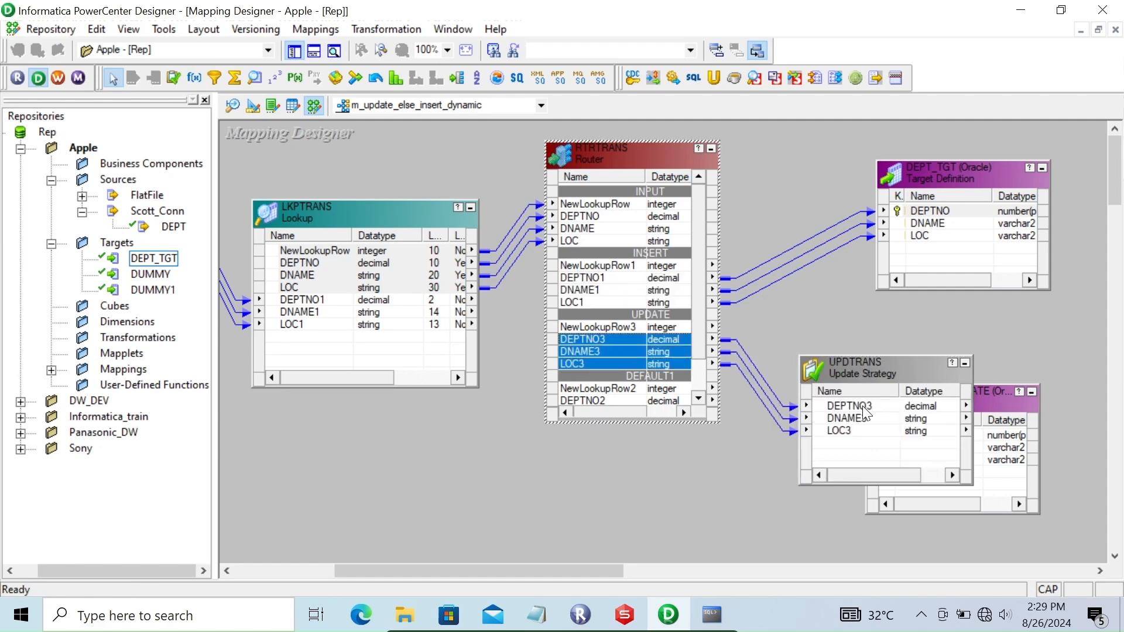
Set the Update Strategy Expression of the Update Strategy transformation to DD_UPDATE and apply the change
{"action": "left_click", "coordinate": [836, 363]}
{"action": "double_click", "coordinate": [836, 363]}
{"action": "left_click", "coordinate": [452, 70]}
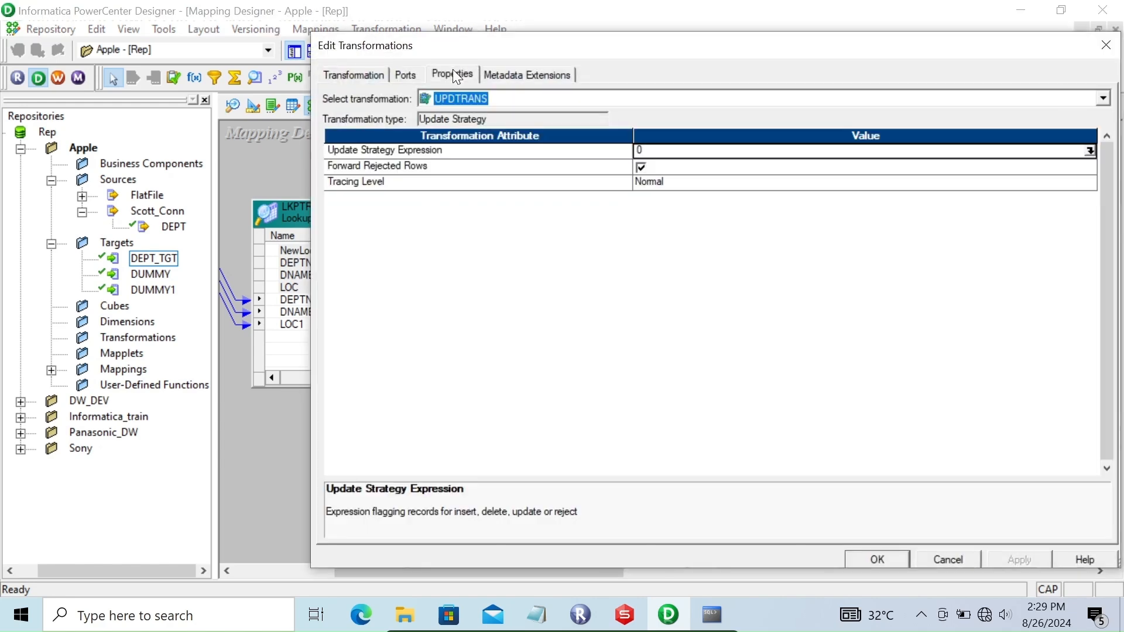
{"action": "left_click", "coordinate": [1090, 151]}
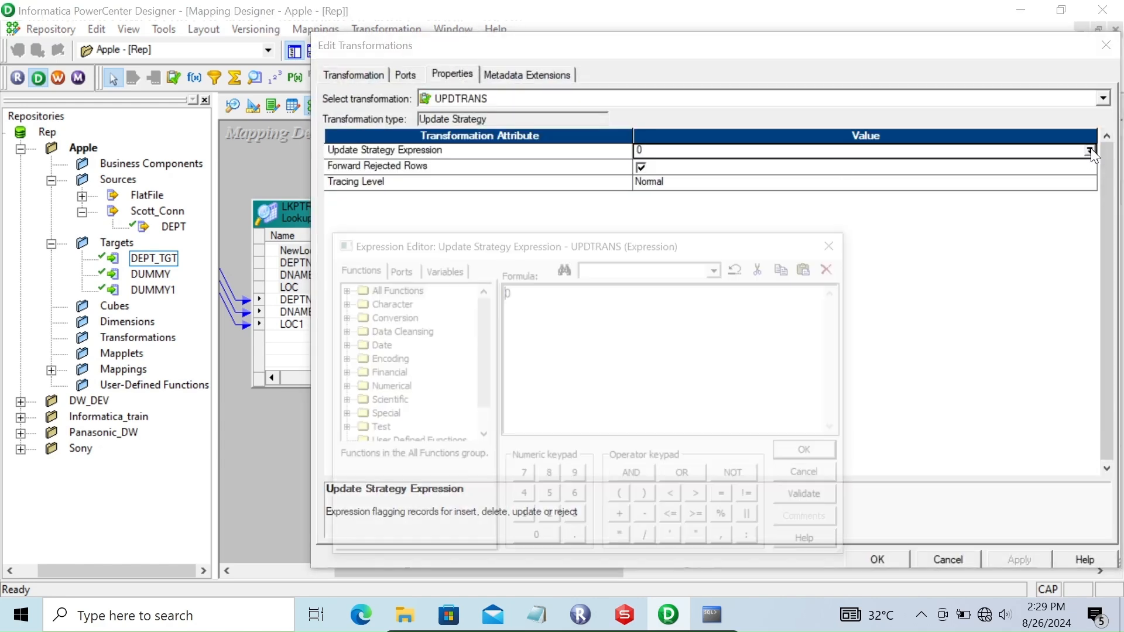
{"action": "type", "text": "D"}
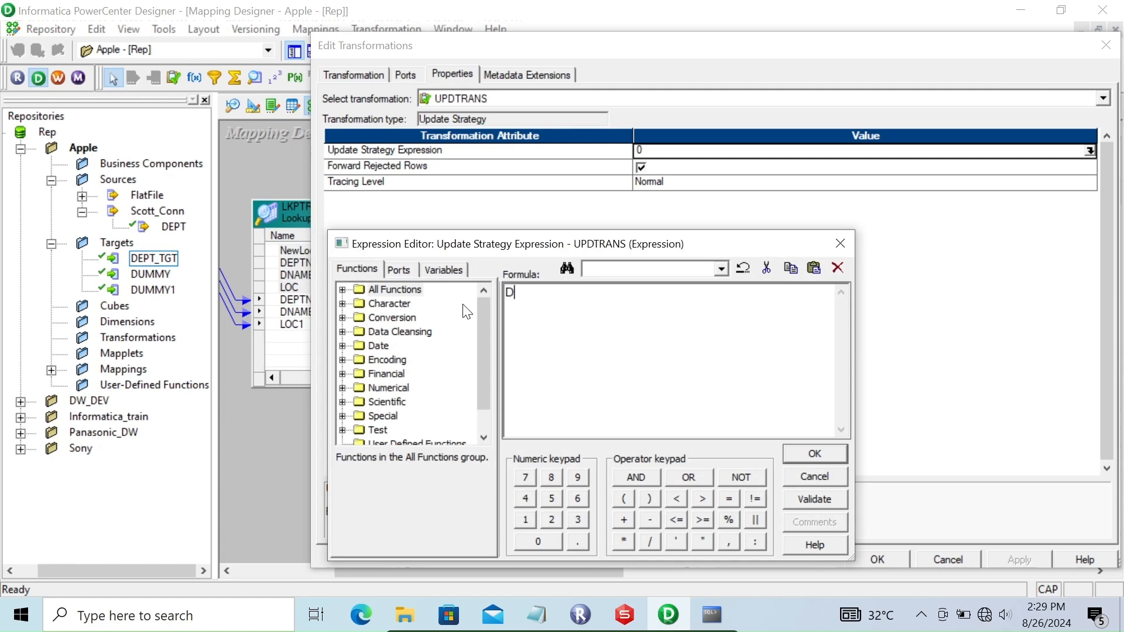
{"action": "type", "text": "D_UPDATE"}
{"action": "left_click", "coordinate": [819, 454]}
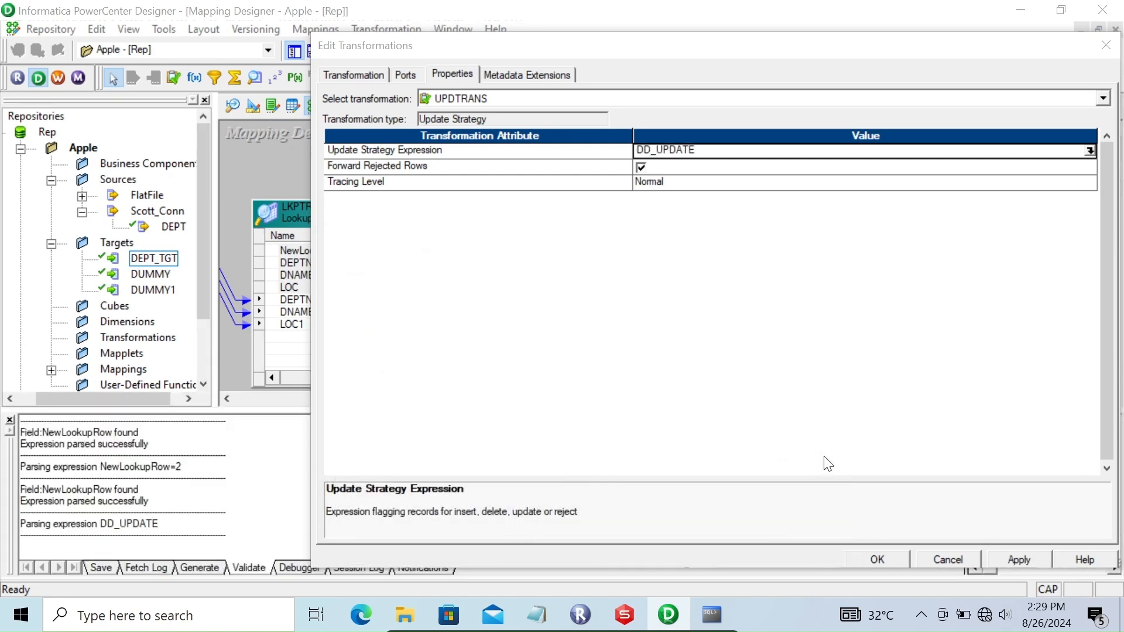
{"action": "left_click", "coordinate": [1023, 560]}
{"action": "left_click", "coordinate": [887, 559]}
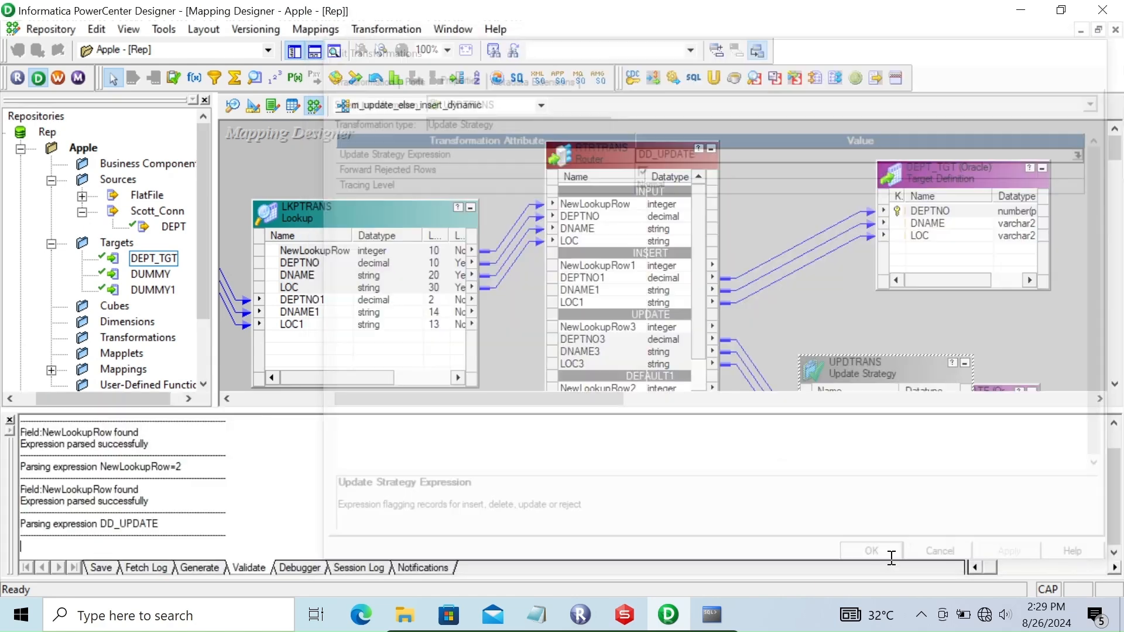
Close the output window and move the DEPT_TGT_UPDATE target clear of the Update Strategy transformation
{"action": "left_click", "coordinate": [9, 420]}
{"action": "left_click_drag", "start_coordinate": [503, 568], "coordinate": [573, 567]}
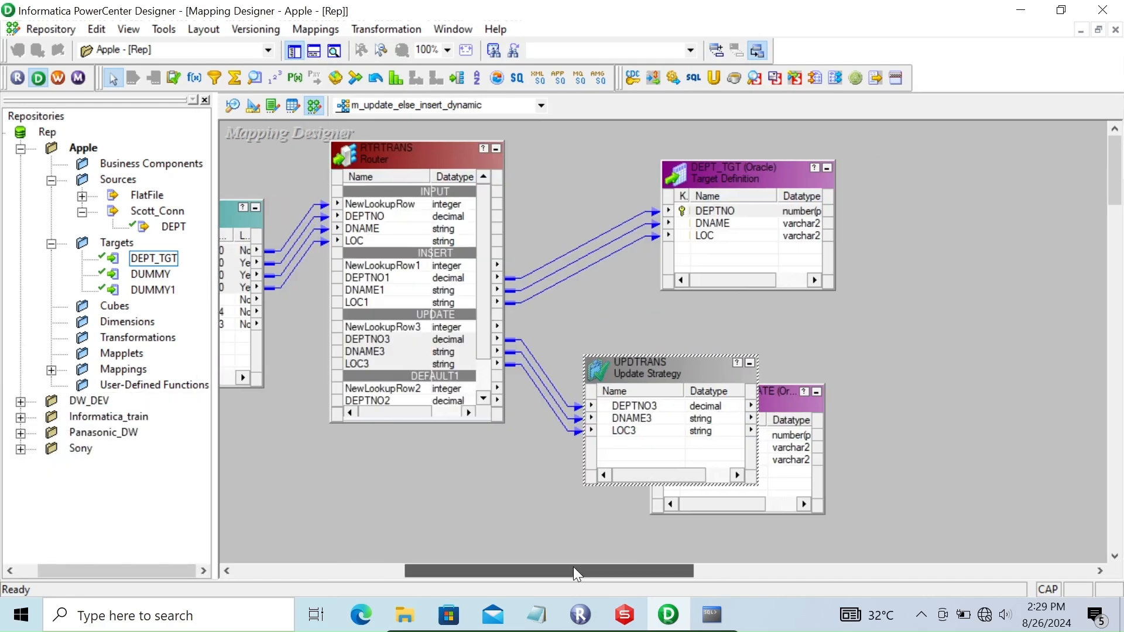
{"action": "left_click_drag", "start_coordinate": [769, 395], "coordinate": [883, 366]}
Link DEPTNO3, DNAME3 and LOC3 from the Update Strategy to the DEPT_TGT_UPDATE target and save the mapping
{"action": "left_click", "coordinate": [626, 409]}
{"action": "right_click", "coordinate": [637, 409]}
{"action": "left_click", "coordinate": [649, 416]}
{"action": "left_click_drag", "start_coordinate": [610, 408], "coordinate": [862, 408]}
{"action": "key", "text": "ctrl+s"}
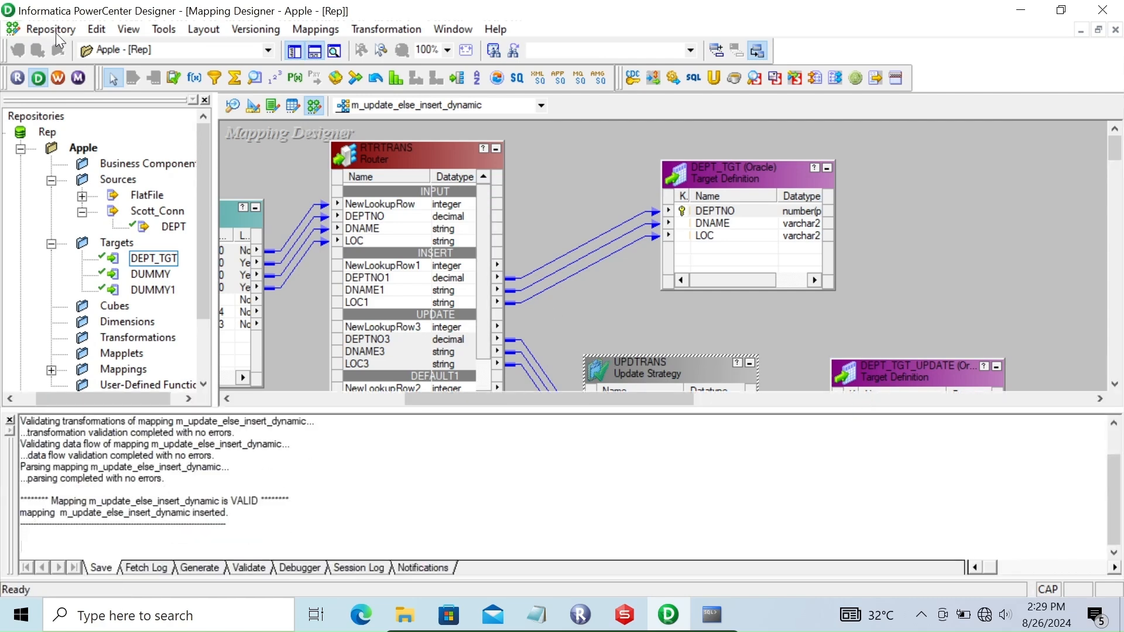
Switch to Informatica PowerCenter Workflow Manager and add a session to wf_Apple based on the m_update_else_insert_dynamic mapping
{"action": "left_click", "coordinate": [61, 78]}
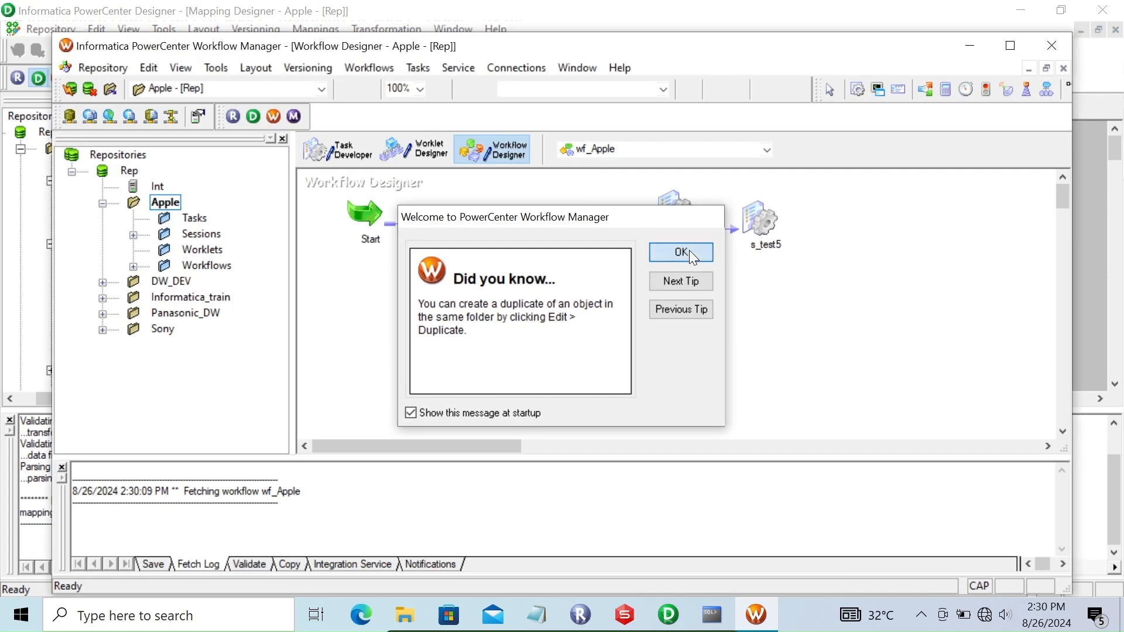
{"action": "left_click", "coordinate": [679, 254]}
{"action": "left_click", "coordinate": [857, 91]}
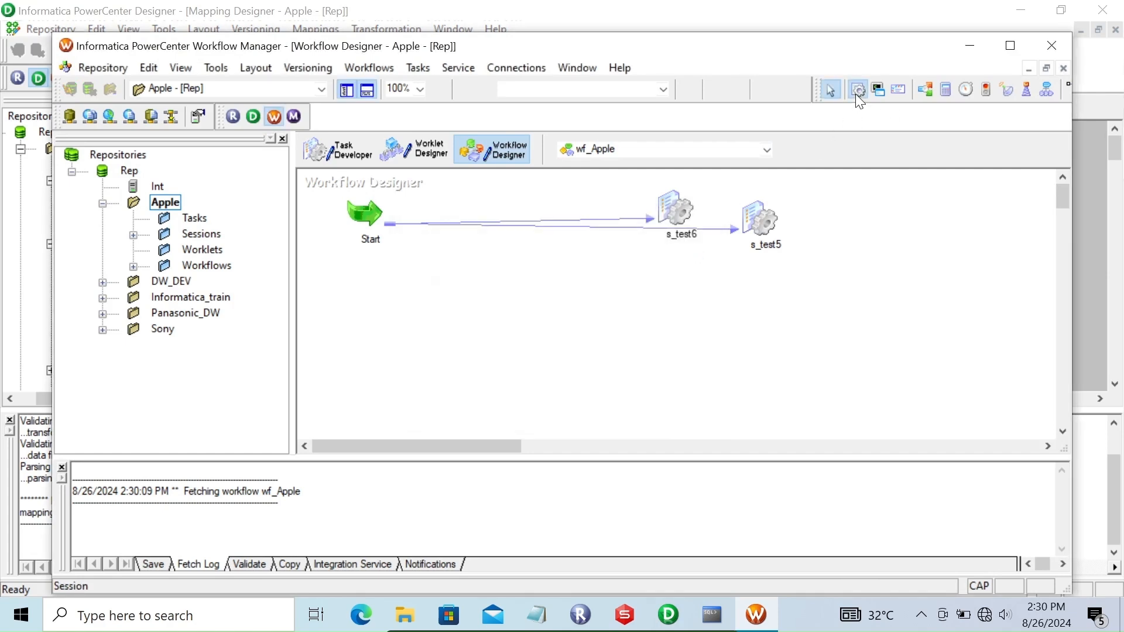
{"action": "left_click", "coordinate": [523, 368]}
{"action": "left_click", "coordinate": [728, 251]}
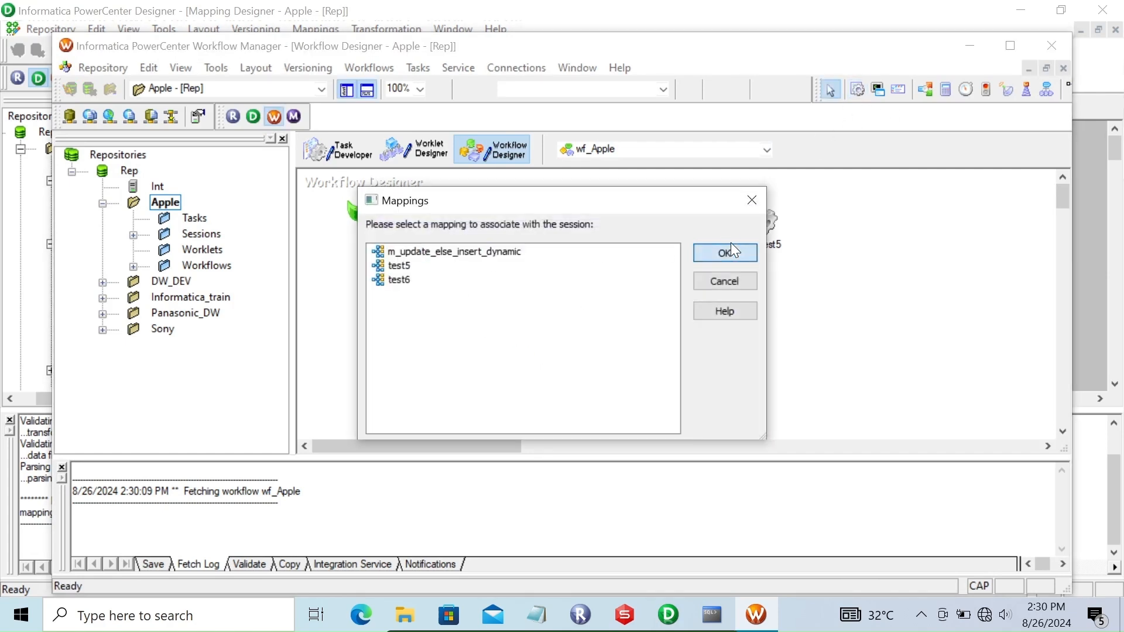
Open the s_m_update_else_insert_dynamic session for editing and set the SQ_DEPT source connection to Scott_Oracle
{"action": "double_click", "coordinate": [563, 322]}
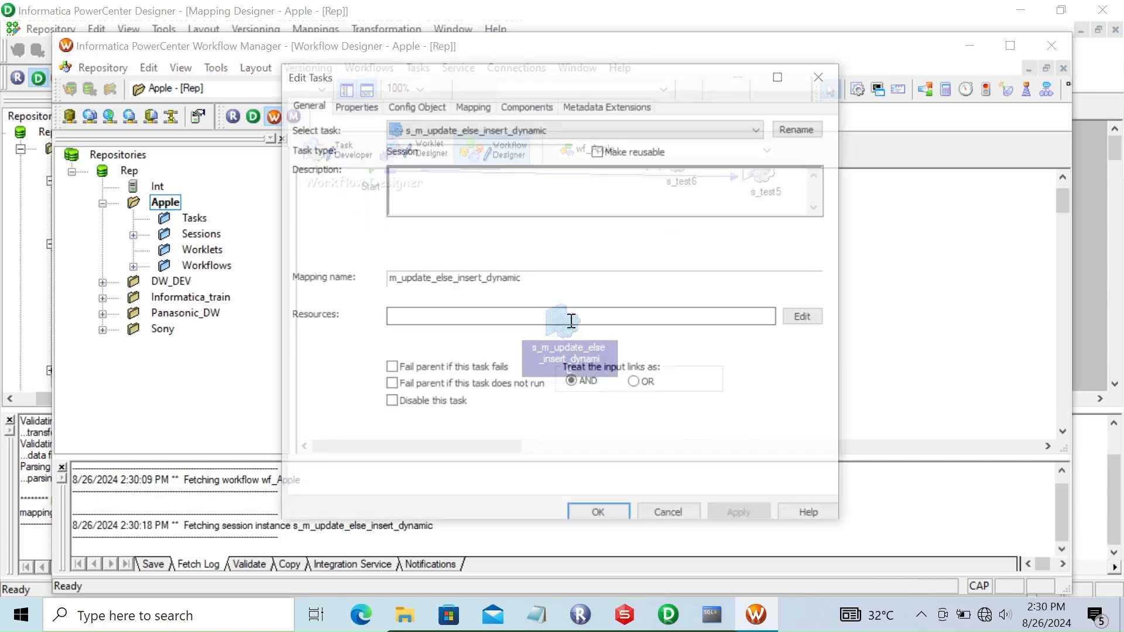
{"action": "left_click", "coordinate": [460, 107]}
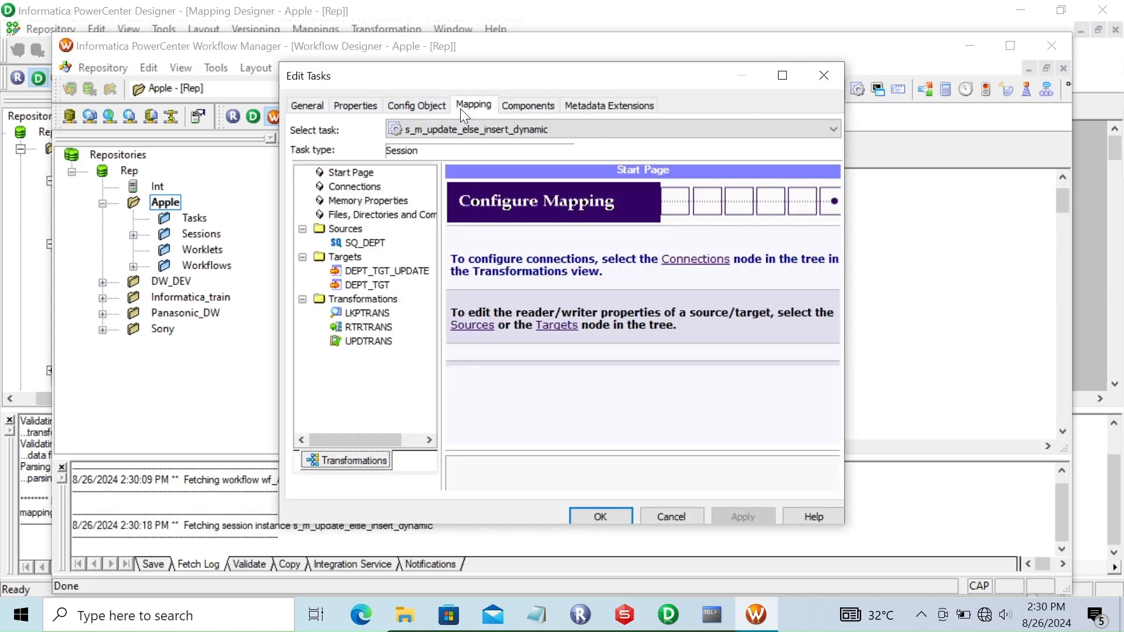
{"action": "left_click", "coordinate": [371, 241]}
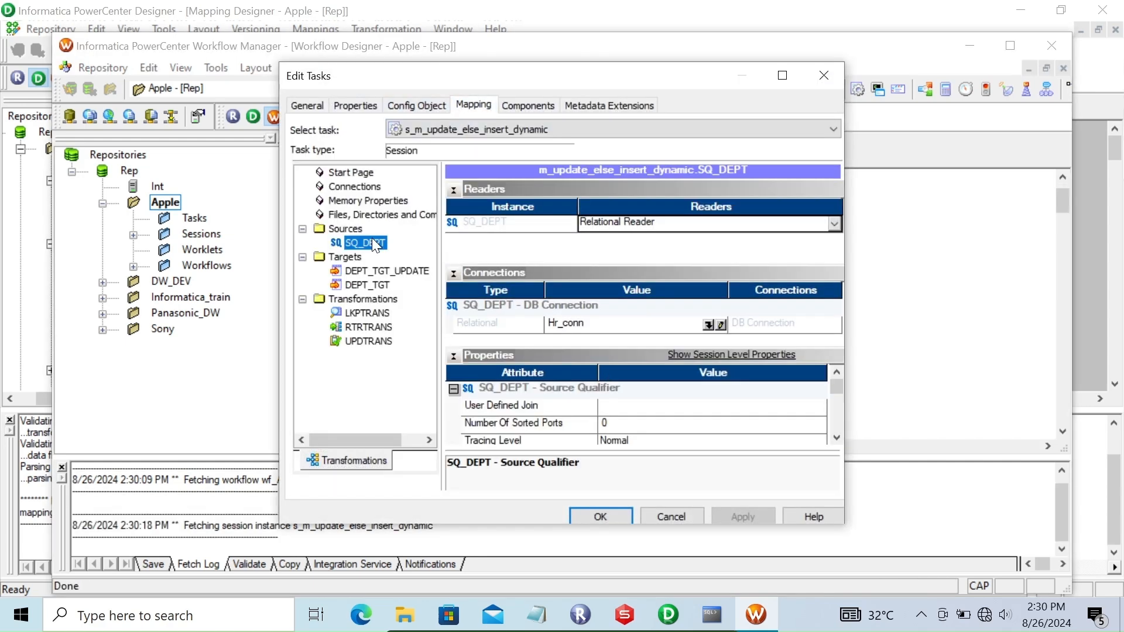
{"action": "left_click", "coordinate": [709, 325]}
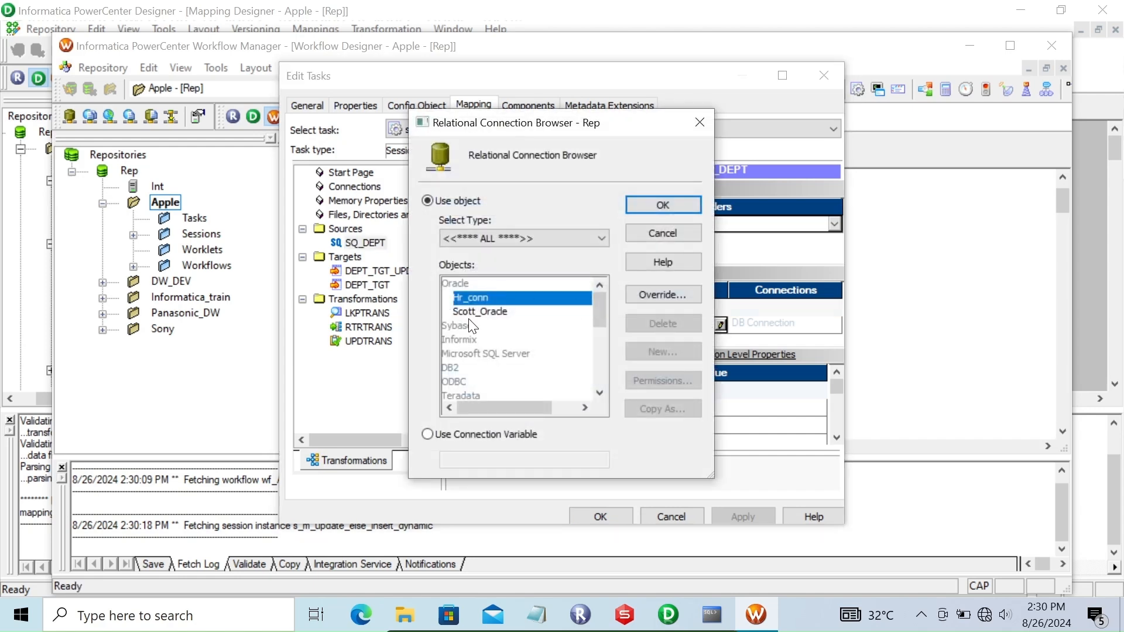
{"action": "left_click", "coordinate": [473, 313]}
{"action": "left_click", "coordinate": [656, 203]}
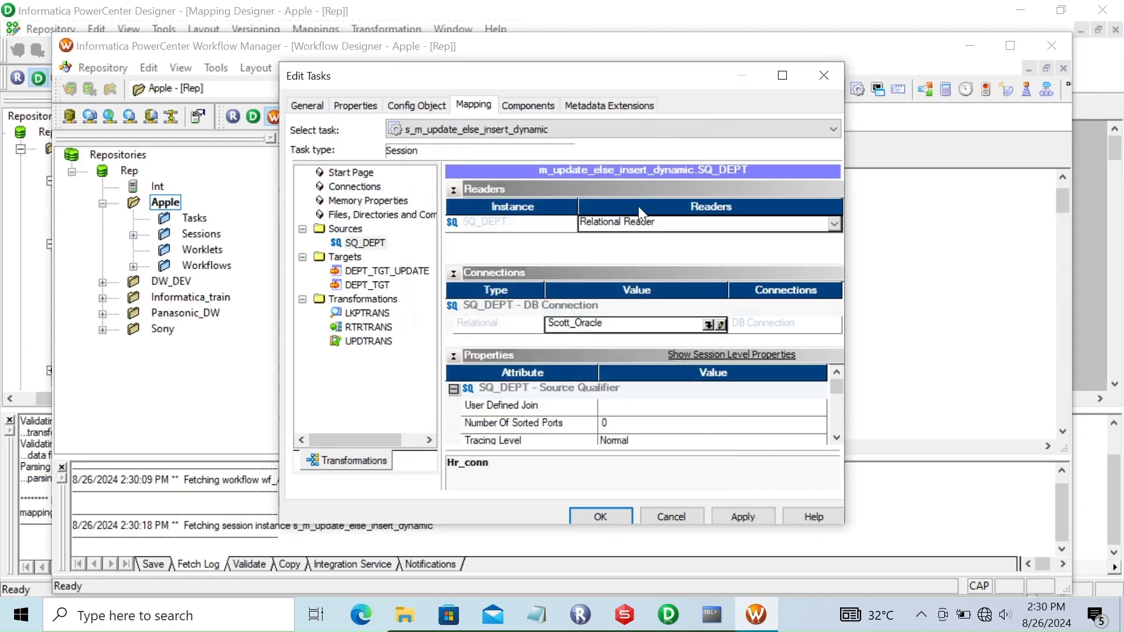
Set the relational connection of both the DEPT_TGT_UPDATE and DEPT_TGT targets to Scott_Oracle
{"action": "left_click", "coordinate": [367, 271]}
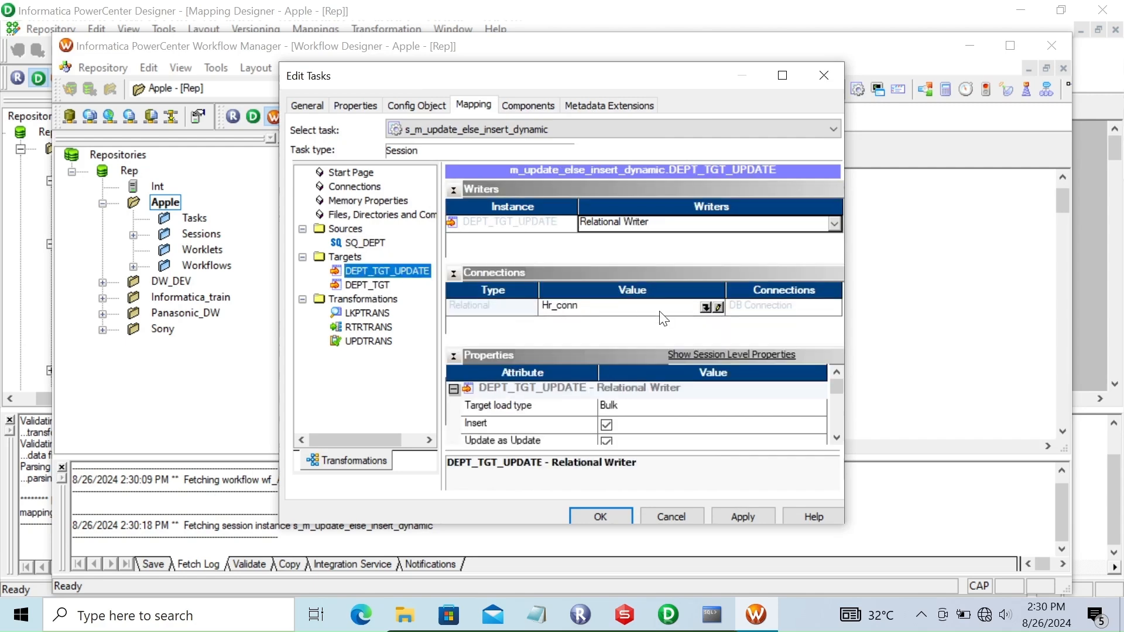
{"action": "left_click", "coordinate": [707, 307]}
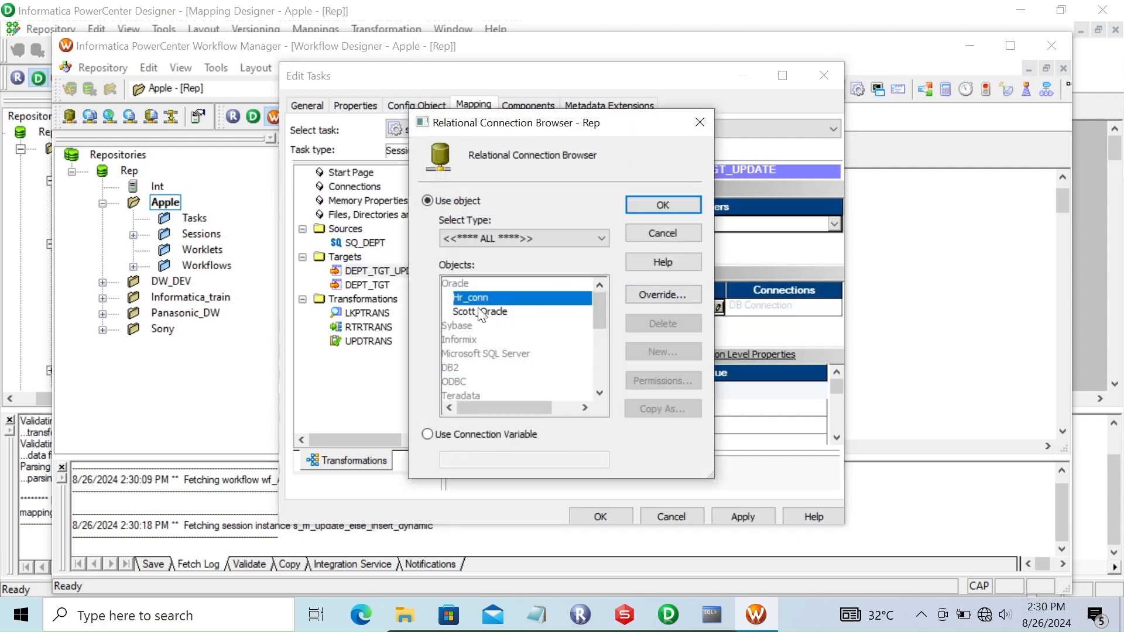
{"action": "left_click", "coordinate": [554, 311]}
{"action": "left_click", "coordinate": [648, 199]}
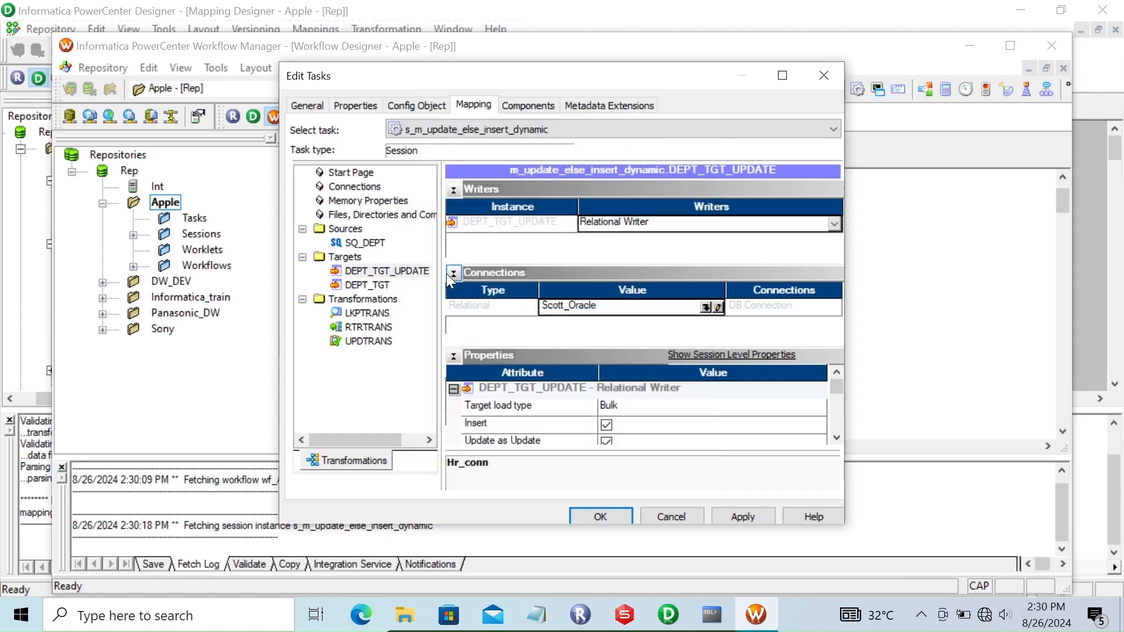
{"action": "left_click", "coordinate": [367, 285]}
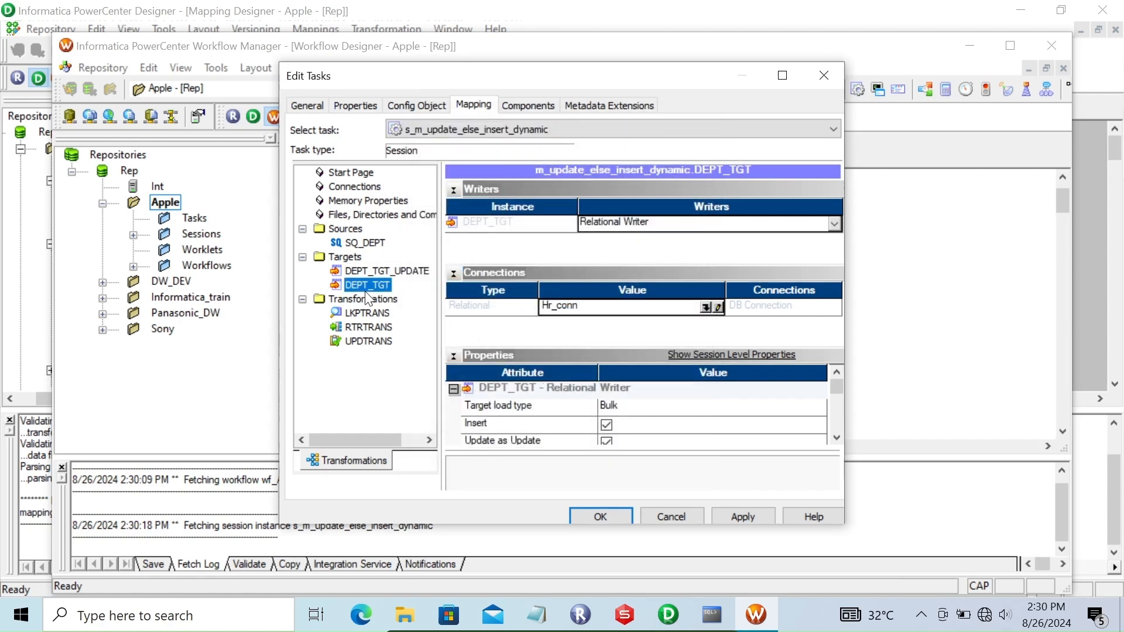
{"action": "left_click", "coordinate": [706, 307]}
{"action": "left_click", "coordinate": [503, 311]}
{"action": "left_click", "coordinate": [666, 201]}
Set the target load type of DEPT_TGT_UPDATE to Normal and disable its Delete option
{"action": "left_click", "coordinate": [388, 270]}
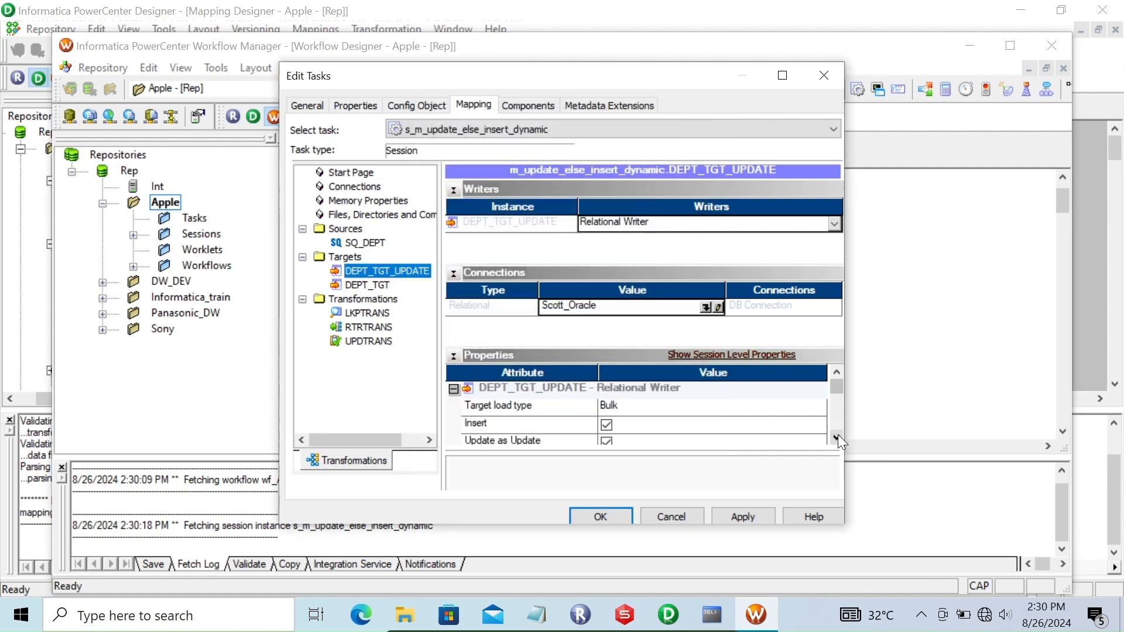
{"action": "left_click", "coordinate": [624, 410]}
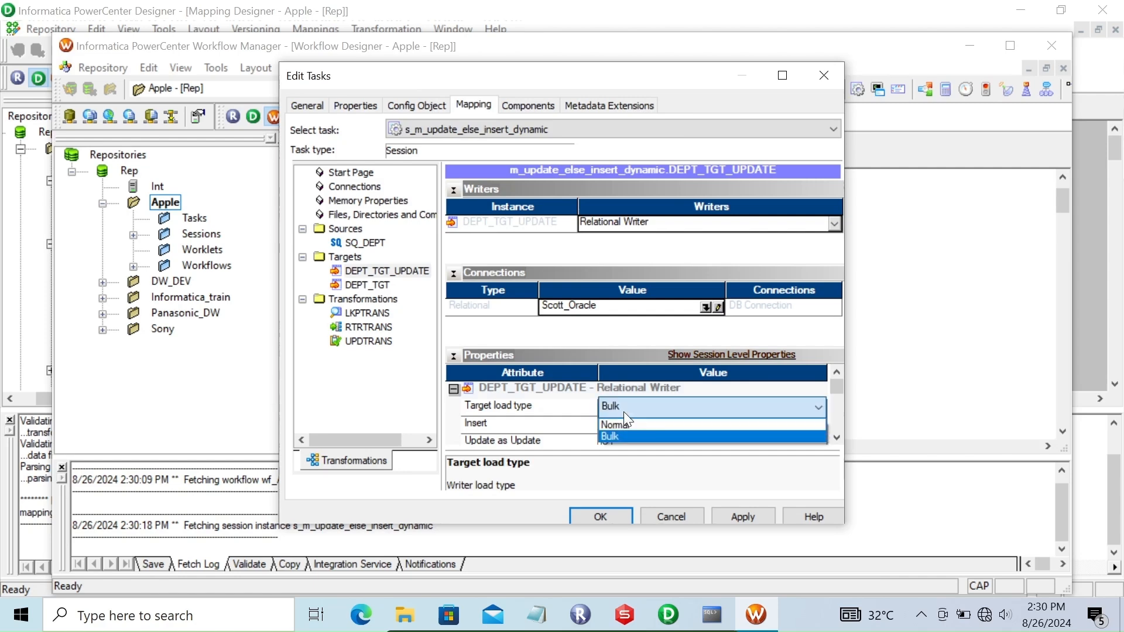
{"action": "left_click", "coordinate": [627, 424]}
{"action": "left_click", "coordinate": [838, 439]}
{"action": "left_click", "coordinate": [838, 439]}
{"action": "left_click", "coordinate": [608, 427]}
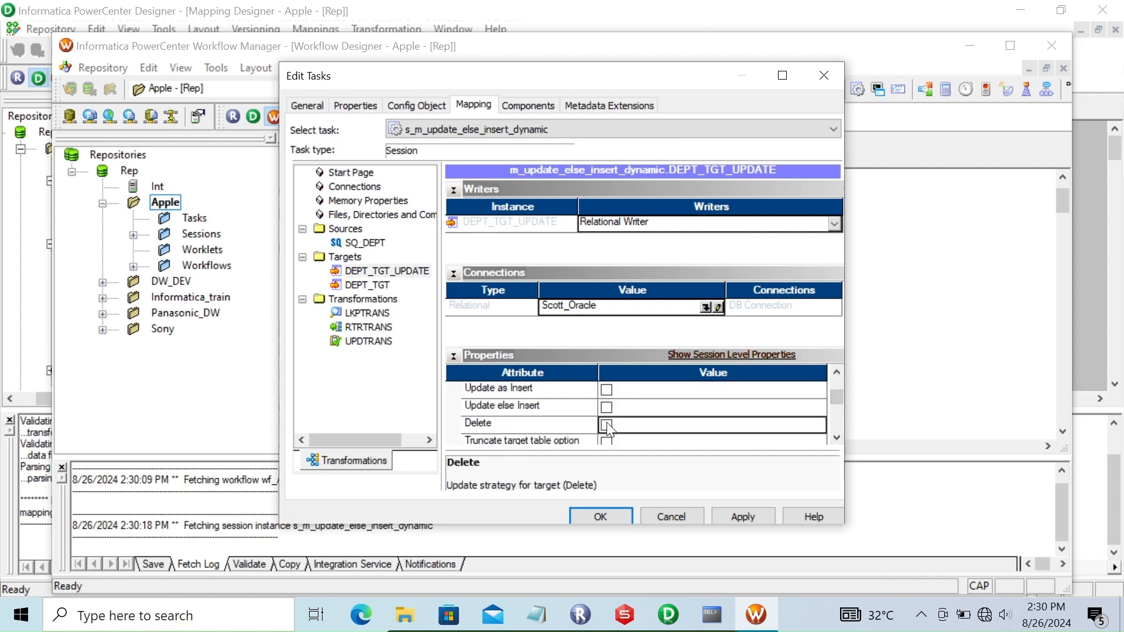
Set the target load type of the DEPT_TGT target to Normal
{"action": "left_click", "coordinate": [368, 285]}
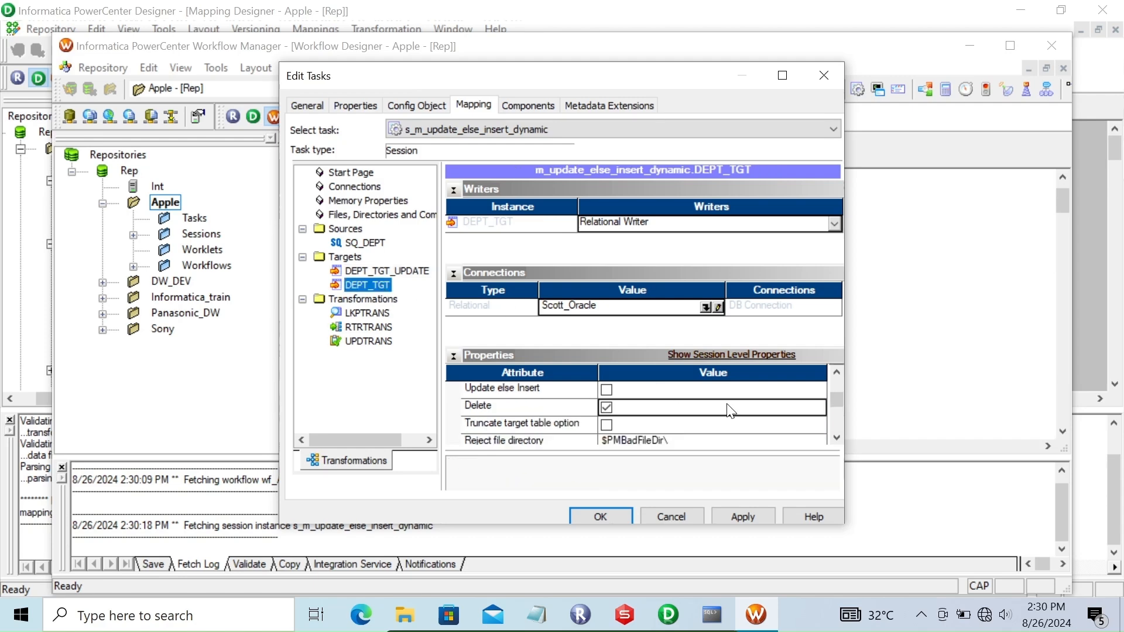
{"action": "left_click", "coordinate": [836, 372]}
{"action": "left_click", "coordinate": [836, 373]}
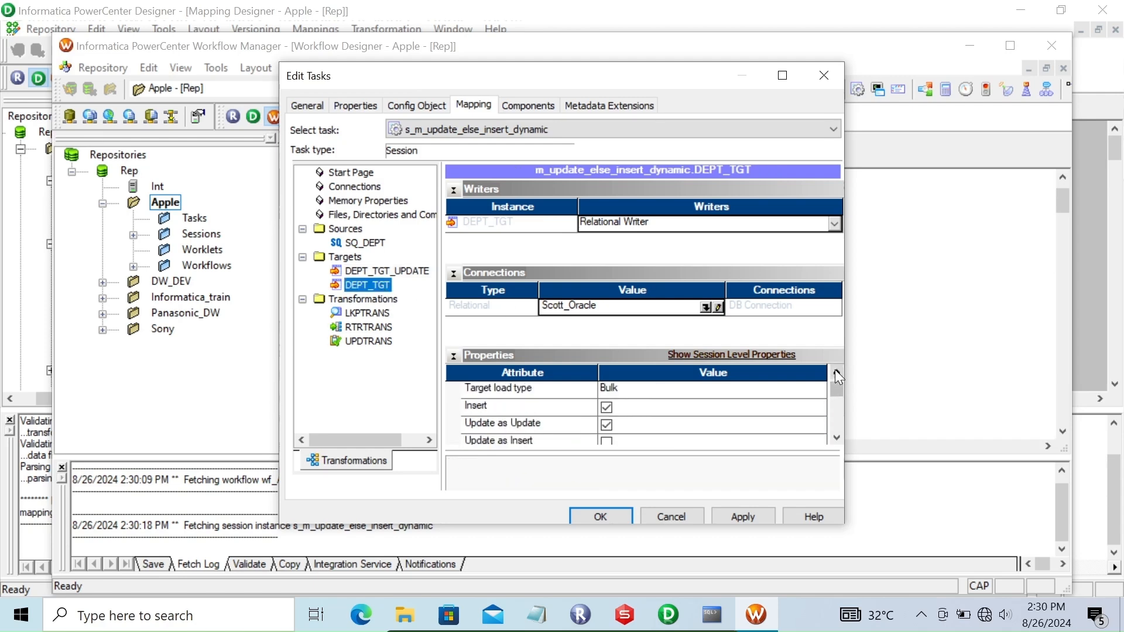
{"action": "left_click", "coordinate": [836, 375]}
{"action": "left_click", "coordinate": [642, 408]}
{"action": "left_click", "coordinate": [615, 425]}
Replace the LKPTRANS lookup's connection variable with the Scott_Oracle connection object, and apply the session settings
{"action": "left_click", "coordinate": [366, 304]}
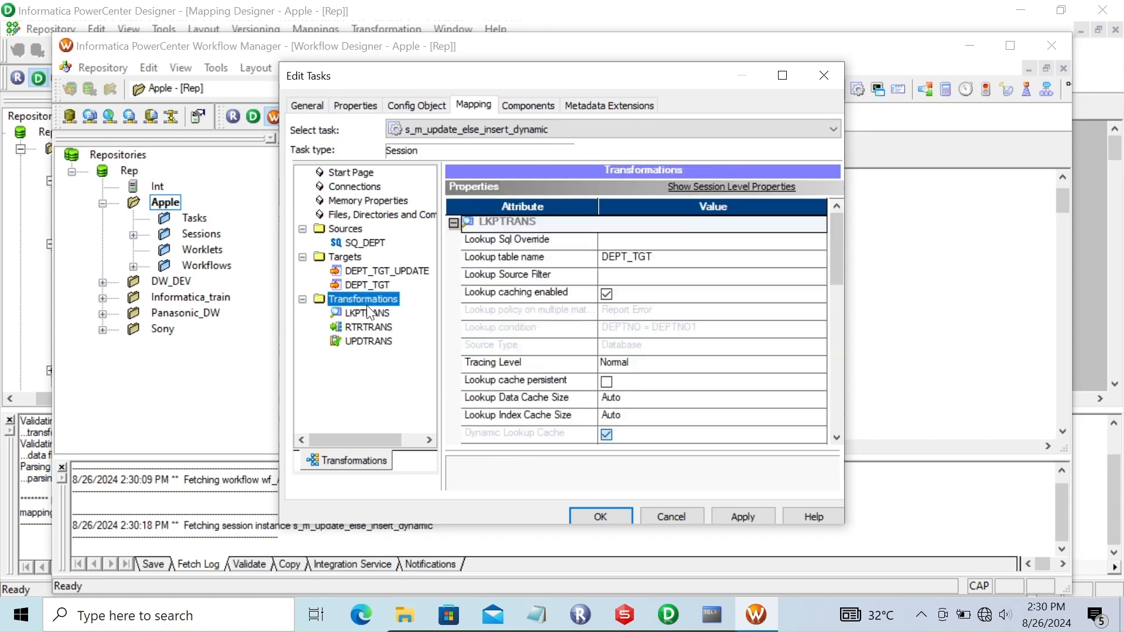
{"action": "left_click", "coordinate": [374, 313]}
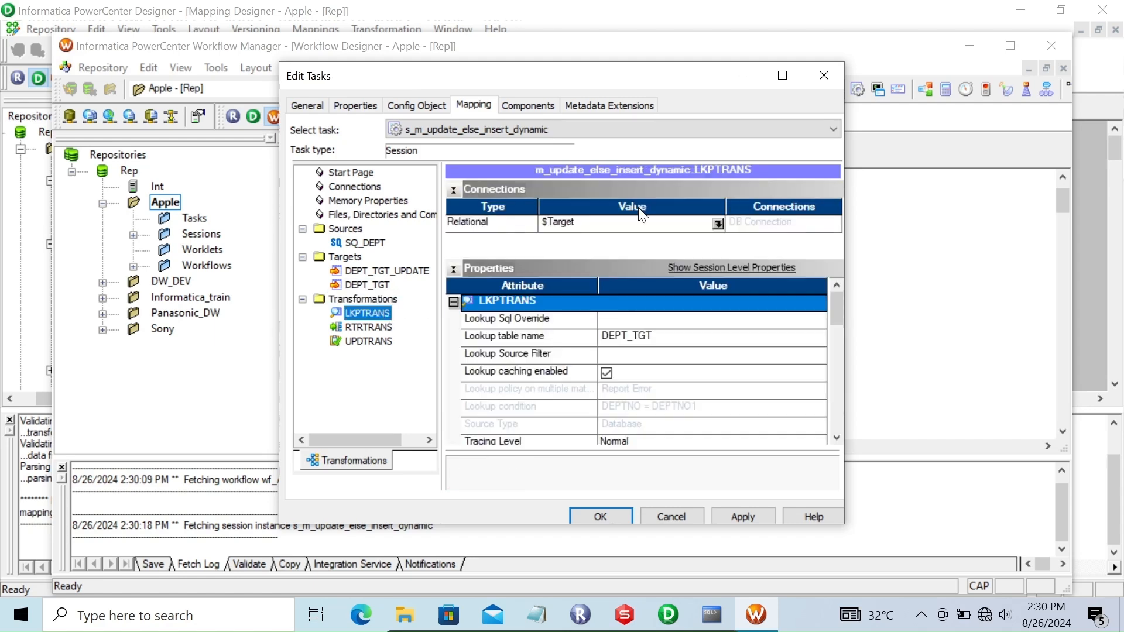
{"action": "left_click", "coordinate": [717, 223]}
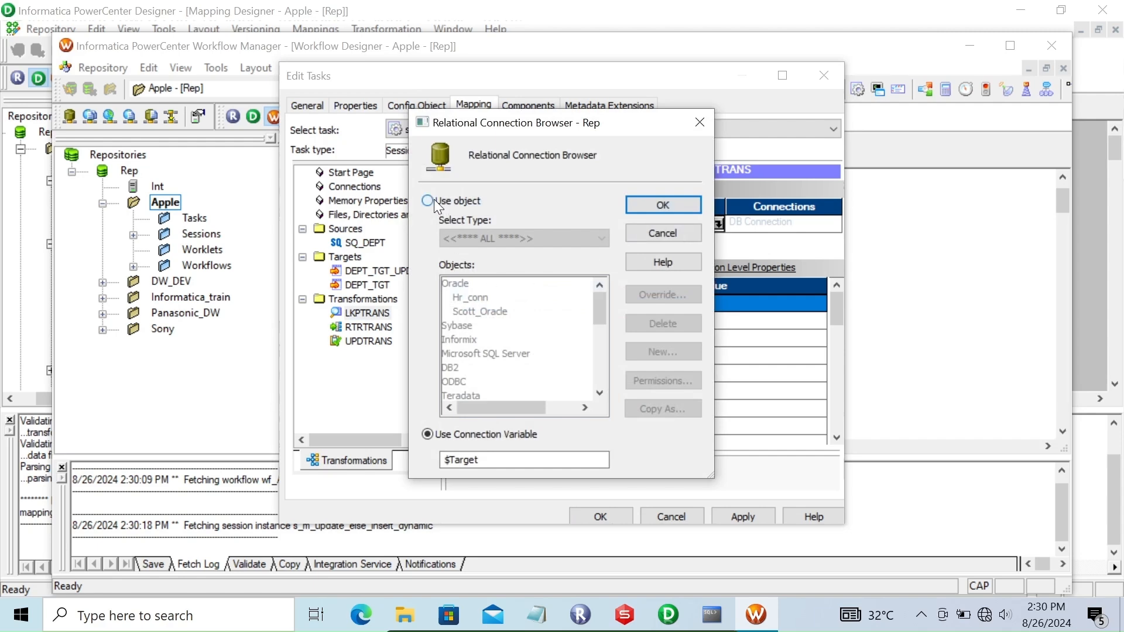
{"action": "left_click", "coordinate": [434, 200]}
{"action": "left_click", "coordinate": [476, 312]}
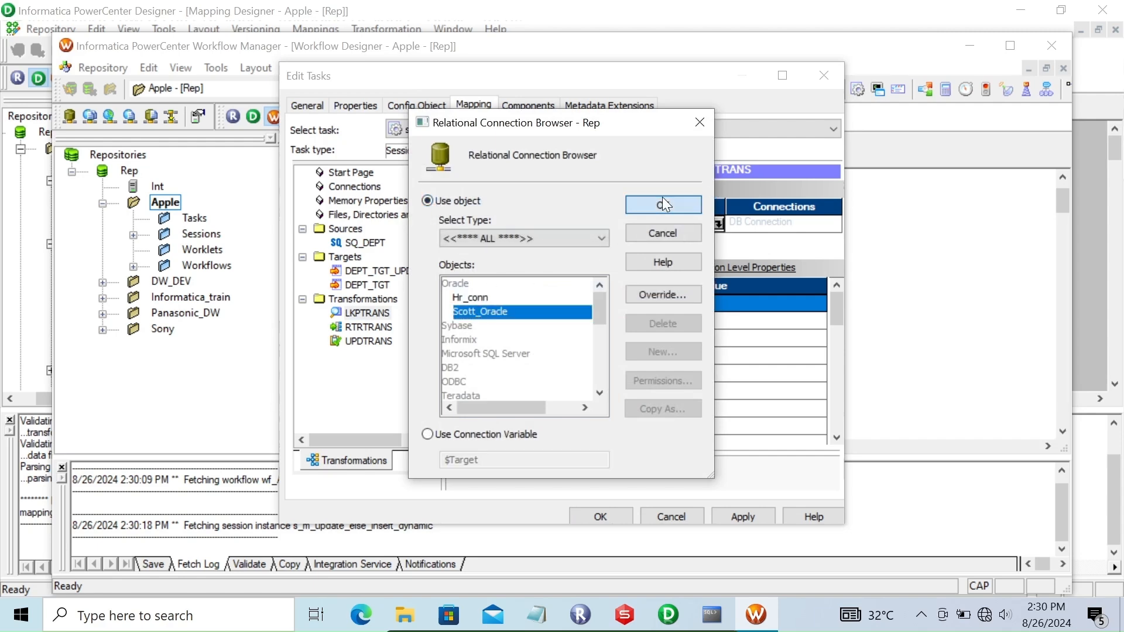
{"action": "left_click", "coordinate": [662, 205]}
{"action": "left_click", "coordinate": [739, 507]}
{"action": "left_click", "coordinate": [590, 513]}
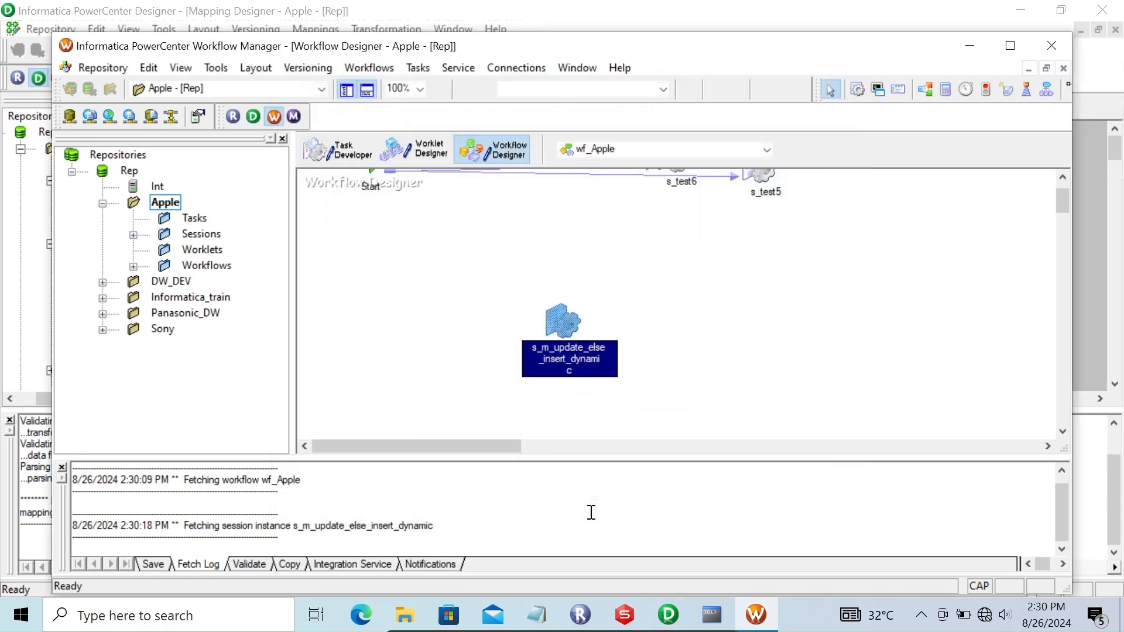
Link the Start task to the s_m_update_else_insert_dynamic session and save the wf_Apple workflow
{"action": "left_click", "coordinate": [1012, 45]}
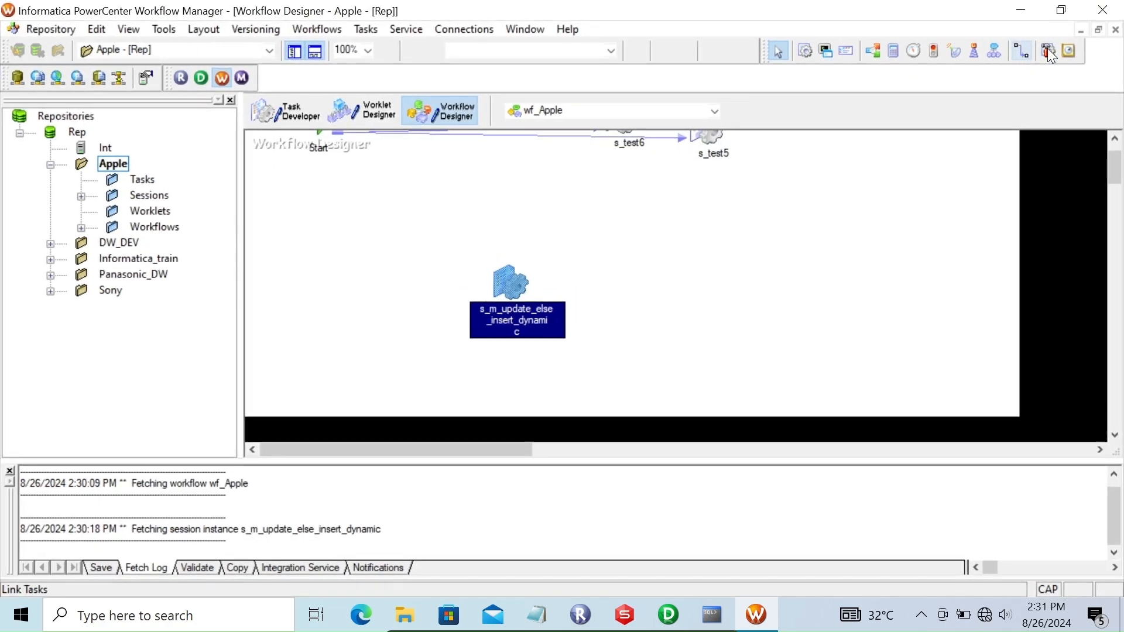
{"action": "left_click", "coordinate": [1023, 51]}
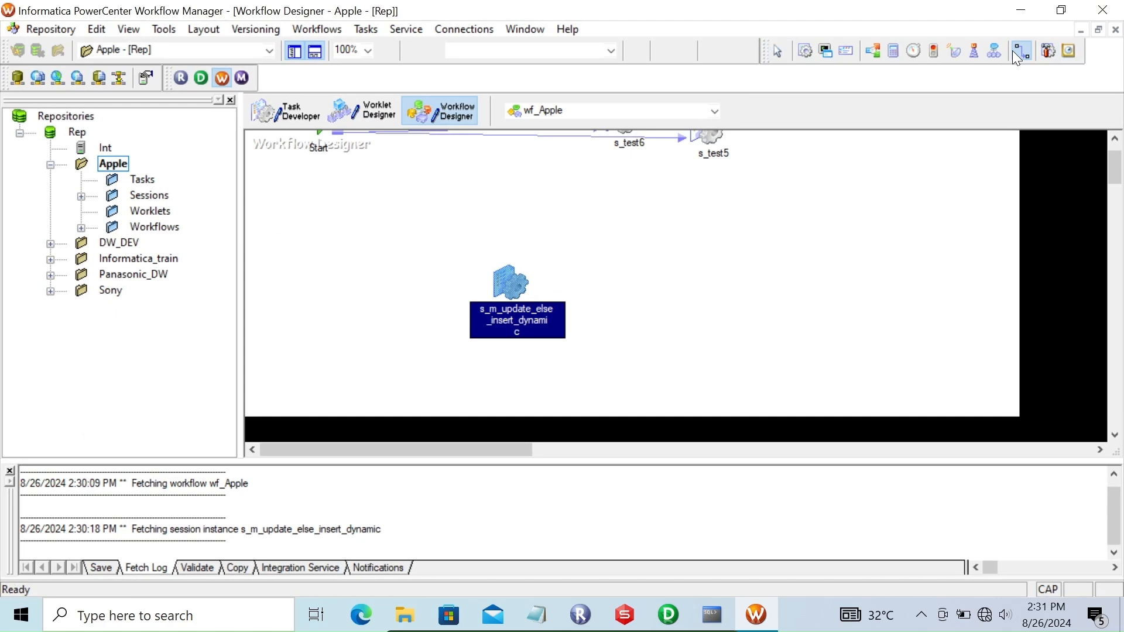
{"action": "left_click", "coordinate": [1115, 139]}
{"action": "left_click_drag", "start_coordinate": [321, 159], "coordinate": [503, 300]}
{"action": "key", "text": "ctrl+s"}
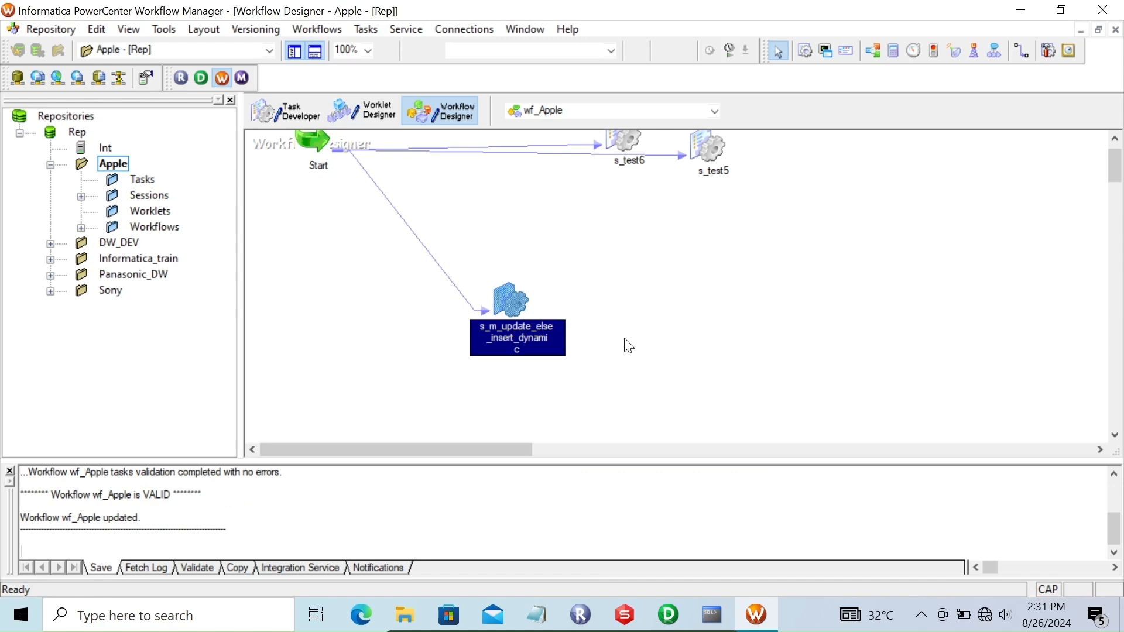
Start the s_m_update_else_insert_dynamic session task and examine its source/target statistics in Workflow Monitor
{"action": "right_click", "coordinate": [514, 303]}
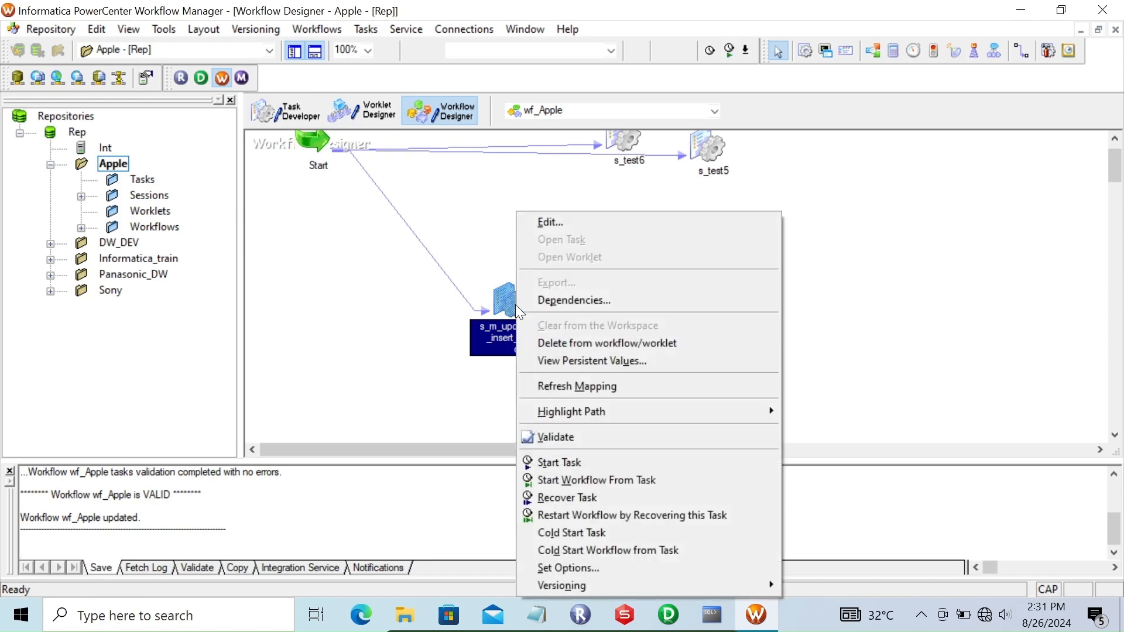
{"action": "left_click", "coordinate": [571, 463]}
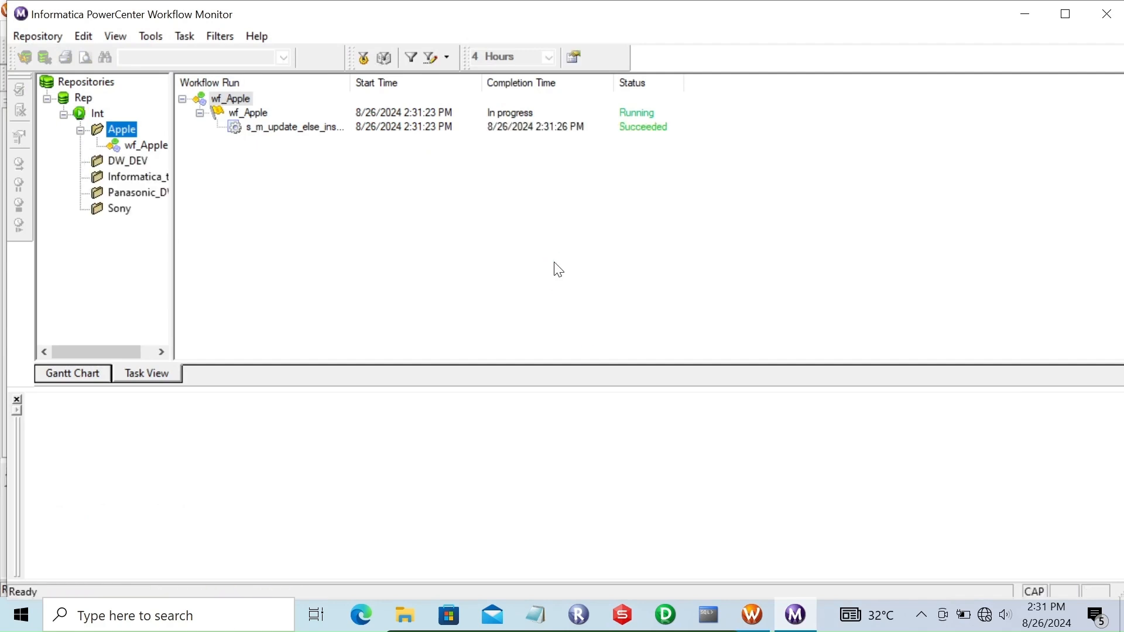
{"action": "left_click", "coordinate": [296, 128]}
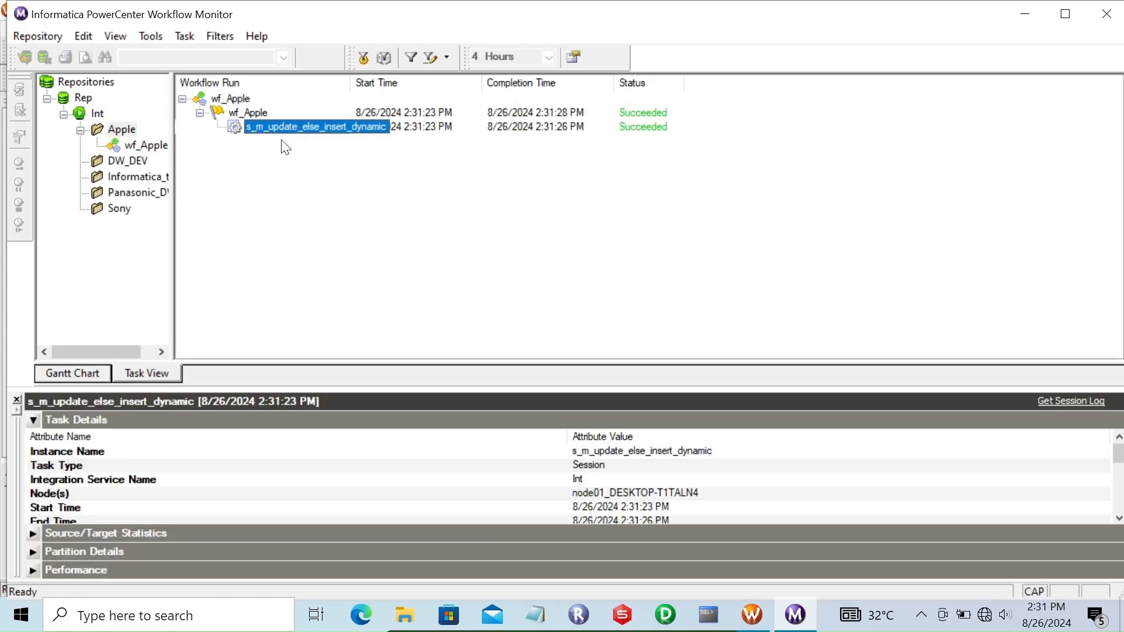
{"action": "left_click", "coordinate": [35, 421]}
{"action": "left_click", "coordinate": [34, 439]}
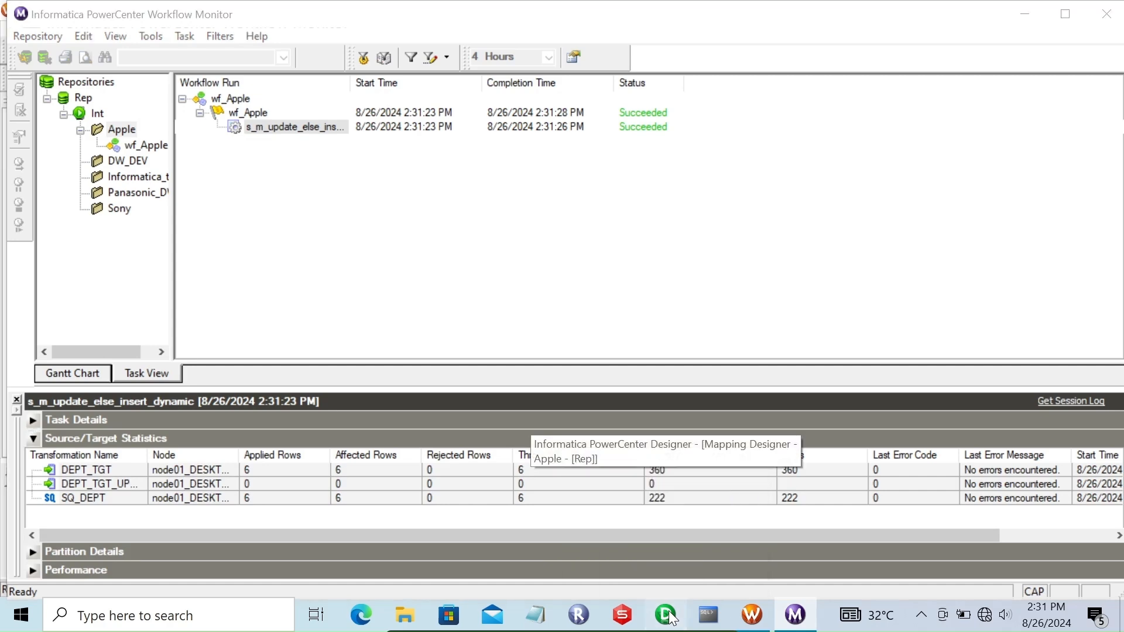
Switch to Informatica PowerCenter Designer and preview the DEPT source data through Scott_Conn, entering the database password
{"action": "left_click", "coordinate": [671, 617]}
{"action": "left_click_drag", "start_coordinate": [497, 399], "coordinate": [339, 385]}
{"action": "right_click", "coordinate": [256, 146]}
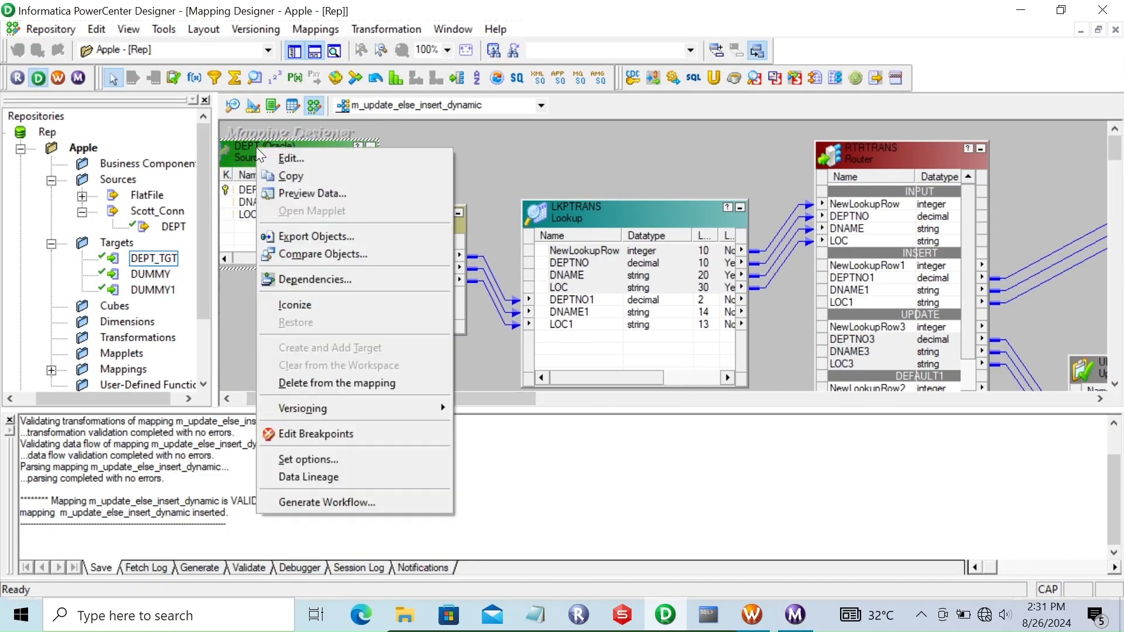
{"action": "left_click", "coordinate": [295, 194]}
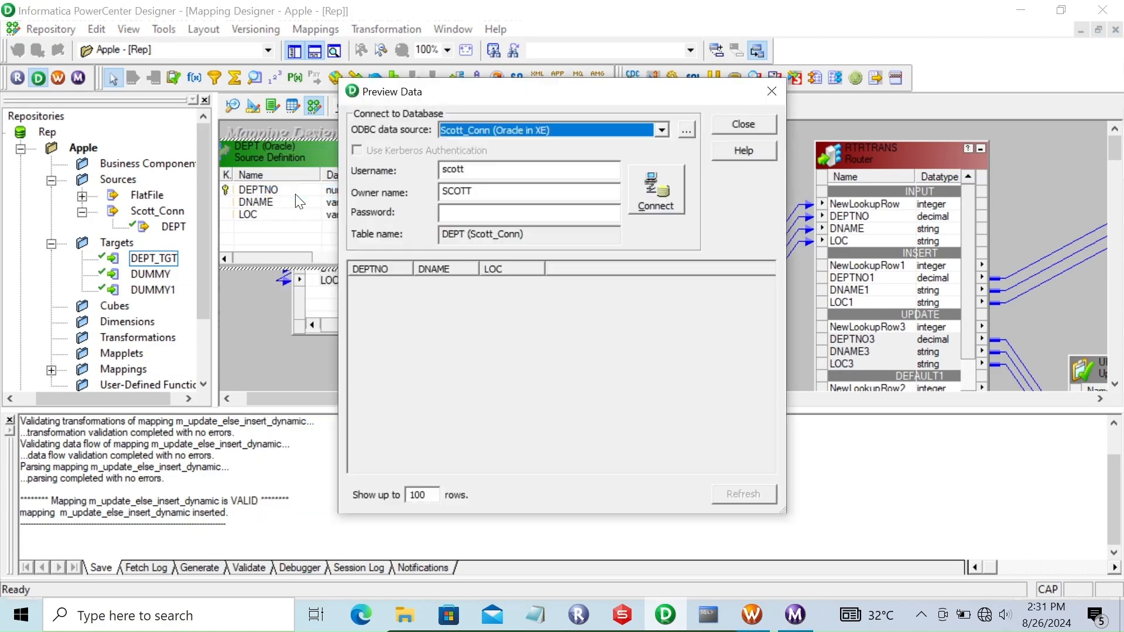
{"action": "left_click", "coordinate": [454, 209]}
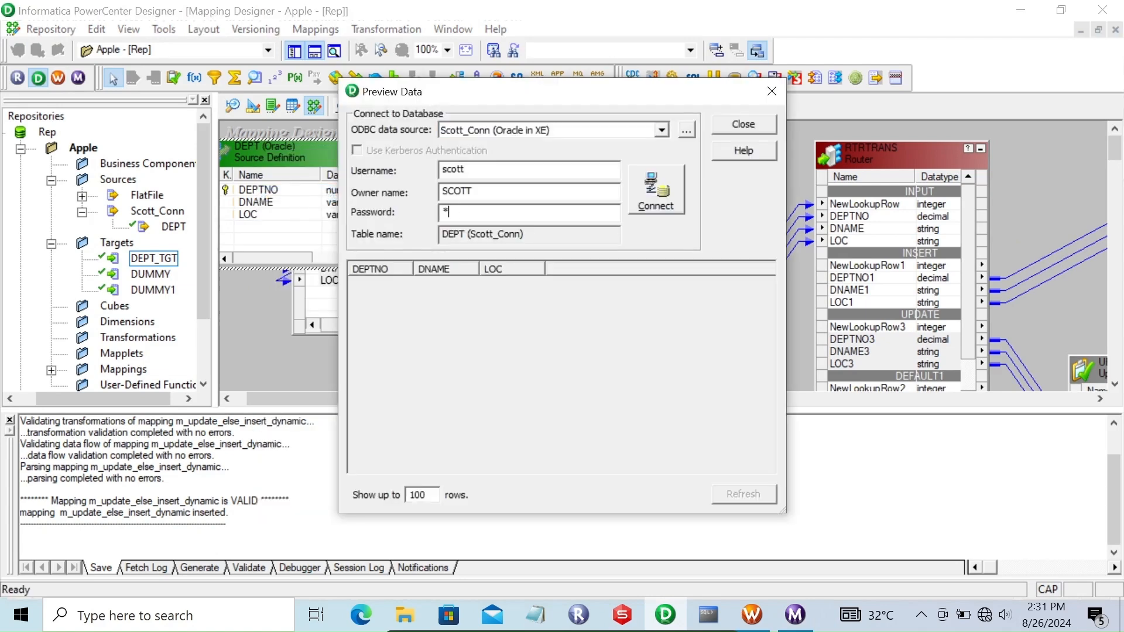
{"action": "type", "text": "tiger"}
{"action": "key", "text": "Return"}
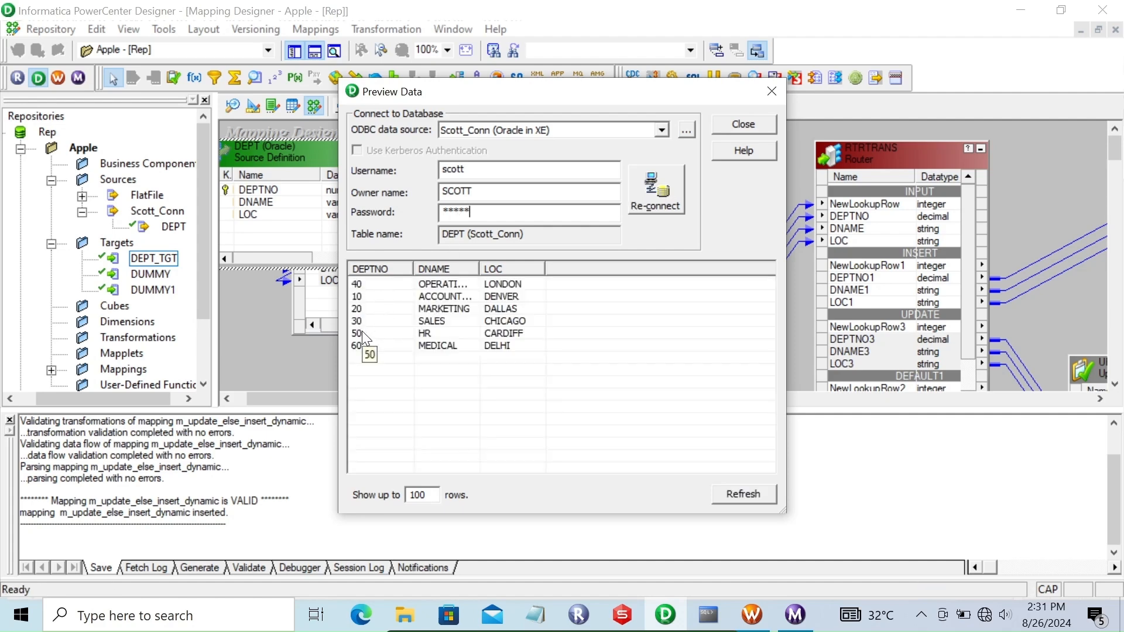
{"action": "left_click", "coordinate": [744, 126]}
Preview the DEPT_TGT target data, entering the database password, to compare the loaded rows with the source
{"action": "left_click_drag", "start_coordinate": [476, 396], "coordinate": [673, 399]}
{"action": "left_click", "coordinate": [607, 178]}
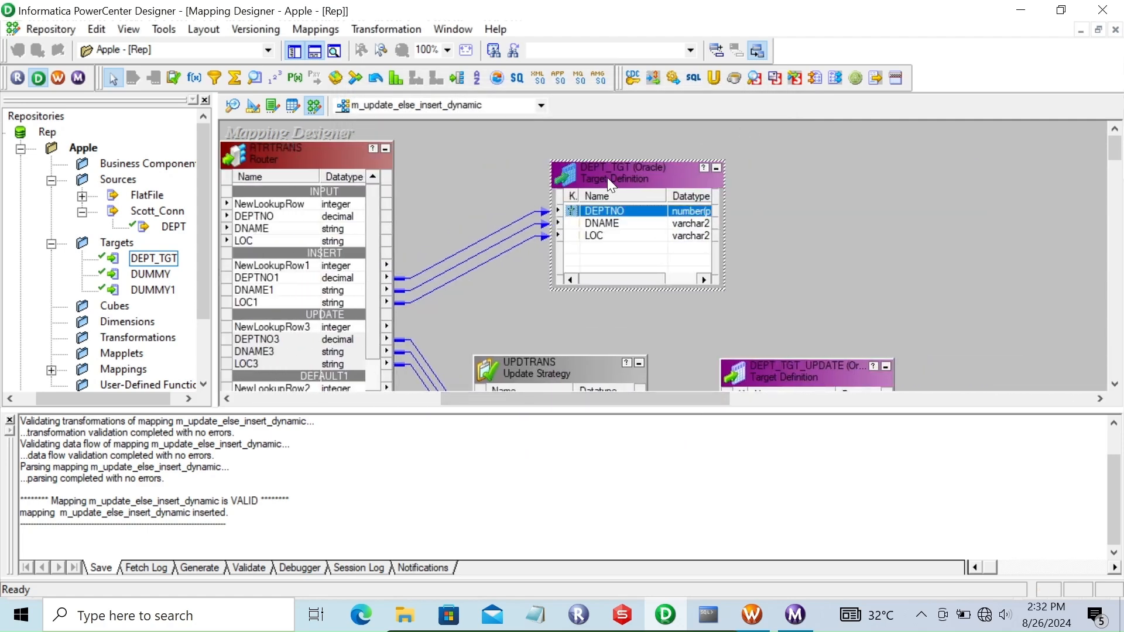
{"action": "right_click", "coordinate": [606, 178]}
{"action": "left_click", "coordinate": [644, 218]}
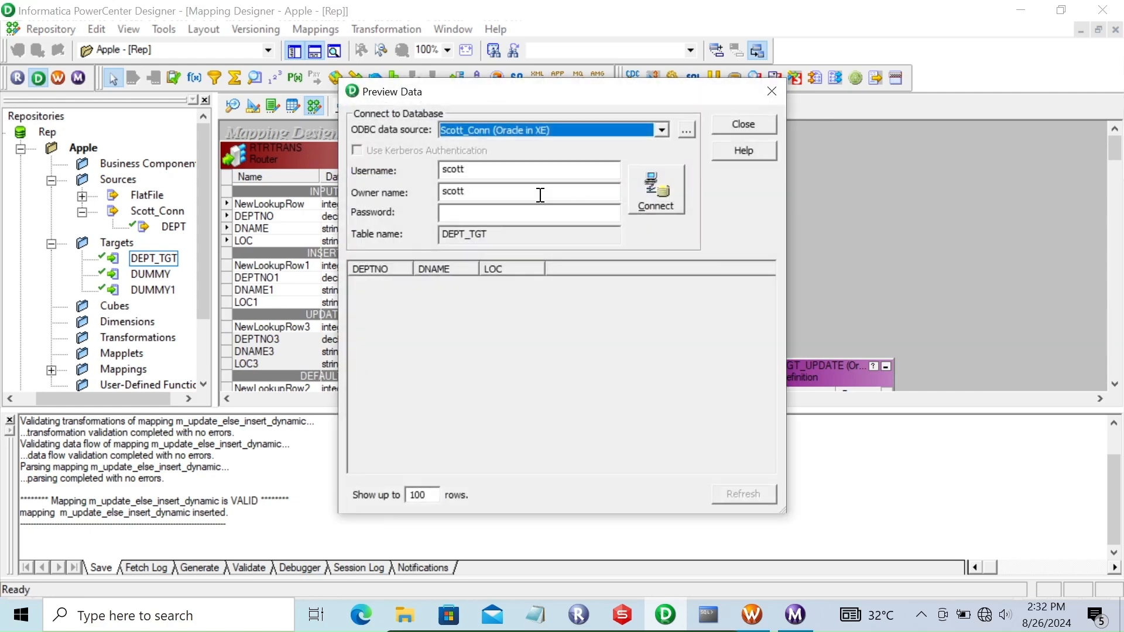
{"action": "left_click", "coordinate": [457, 211]}
{"action": "type", "text": "tige"}
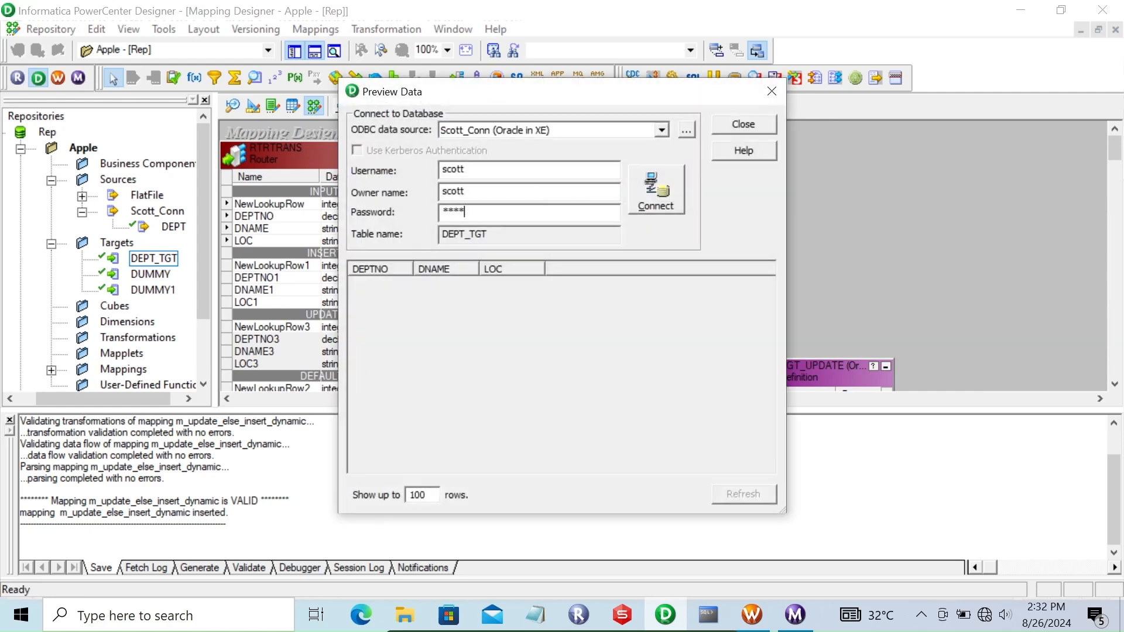
{"action": "type", "text": "r"}
{"action": "key", "text": "Return"}
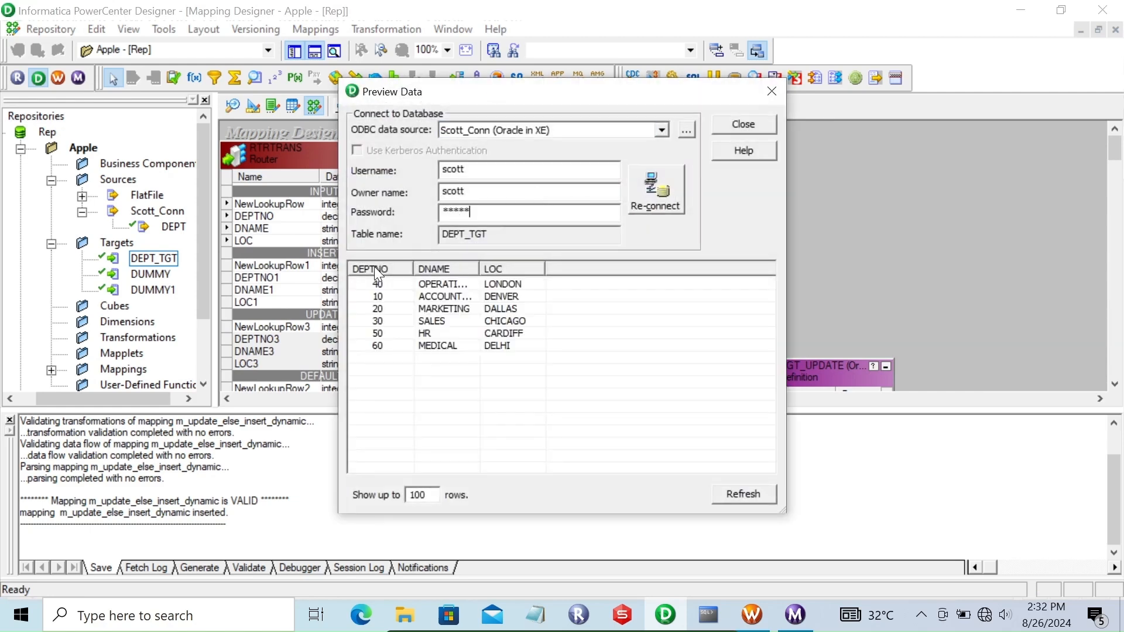
{"action": "left_click", "coordinate": [738, 125]}
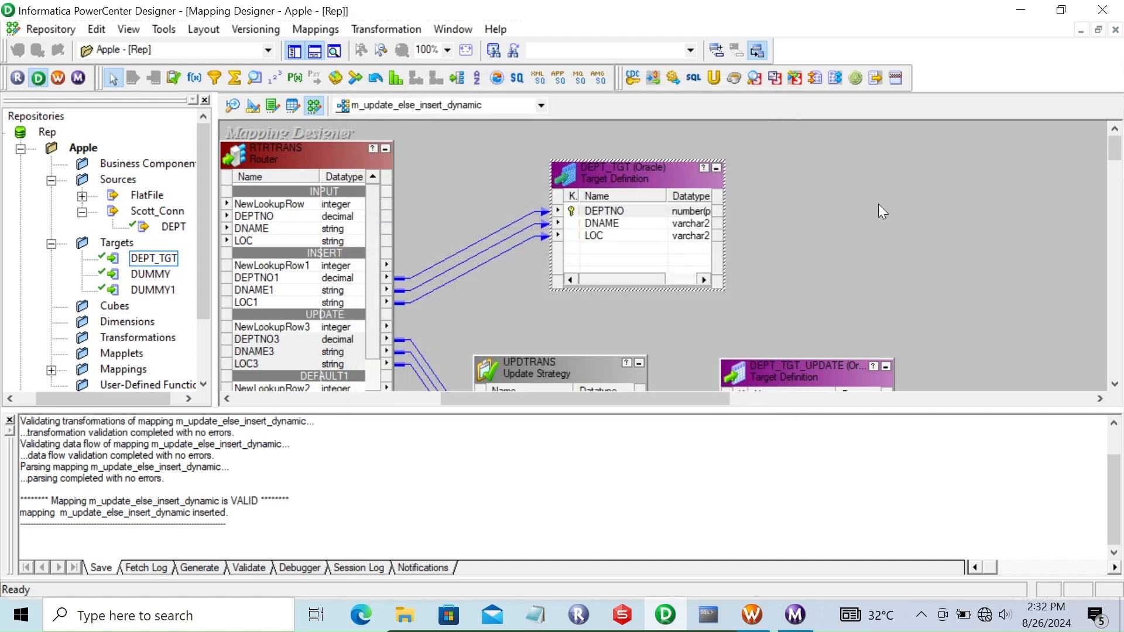
Preview the DEPT_TGT_UPDATE target's data through Scott_Conn, entering the database password
{"action": "scroll", "coordinate": [1116, 152], "scroll_direction": "down", "scroll_amount": 2}
{"action": "left_click", "coordinate": [789, 260]}
{"action": "right_click", "coordinate": [789, 260]}
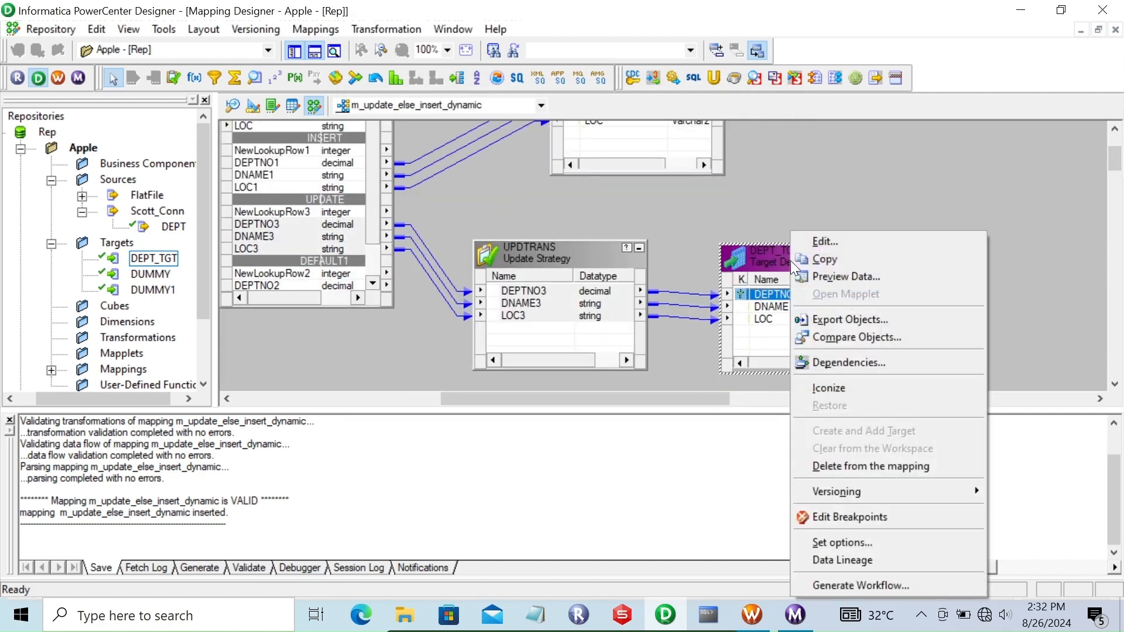
{"action": "left_click", "coordinate": [827, 279]}
{"action": "left_click", "coordinate": [457, 217]}
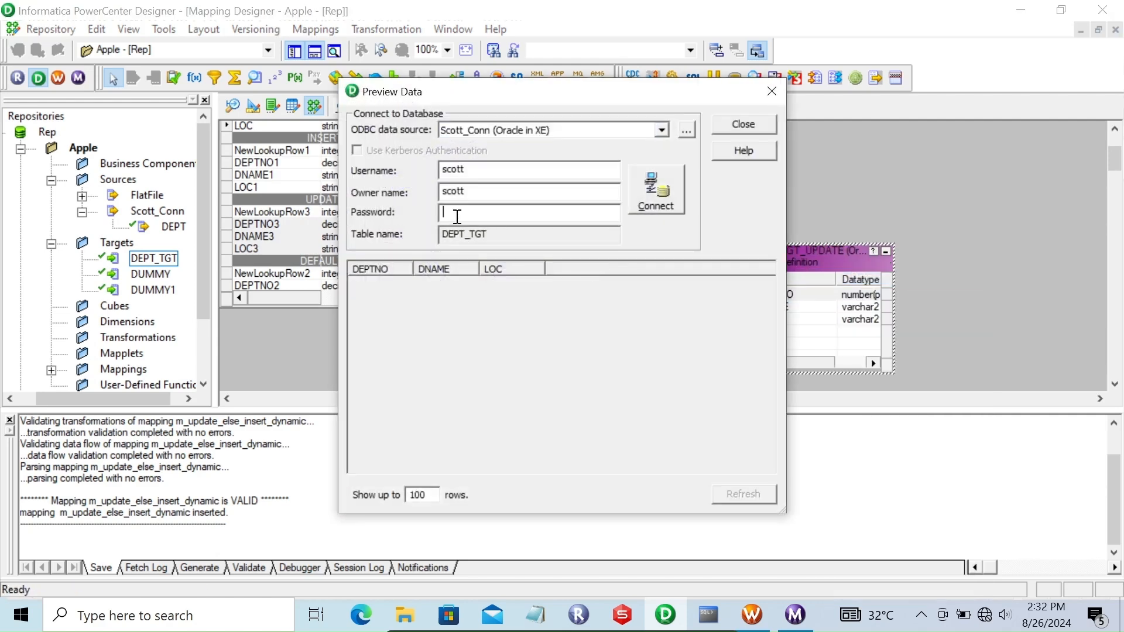
{"action": "key", "text": "Return"}
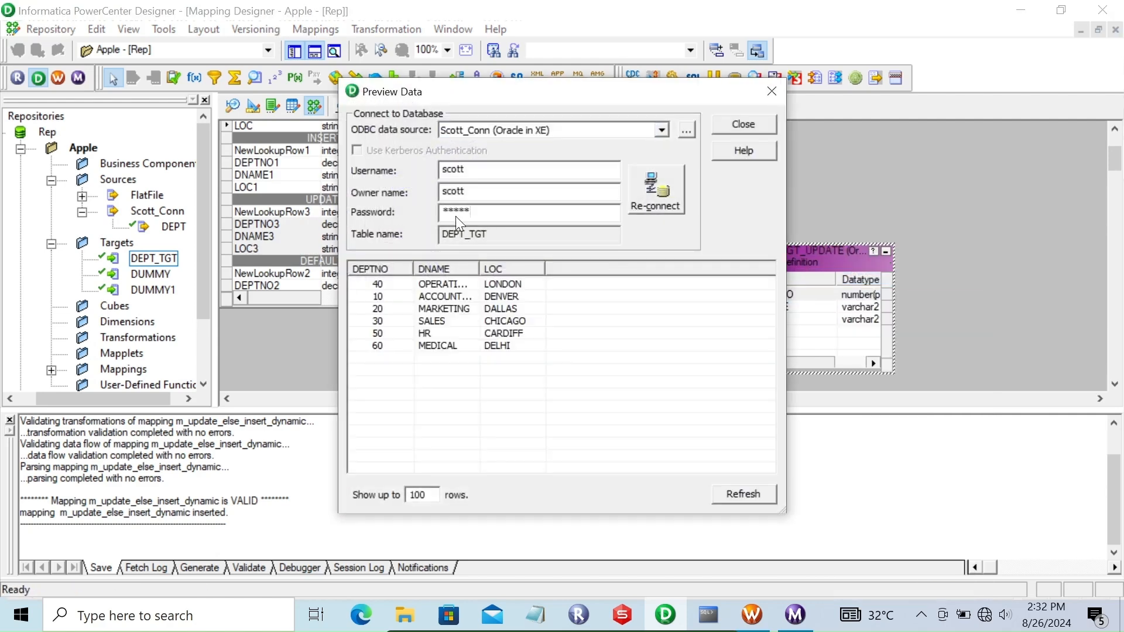
{"action": "left_click", "coordinate": [739, 126]}
Switch to Run SQL Command Line and query all rows with "select * from dept_tgt;"
{"action": "left_click", "coordinate": [1114, 129]}
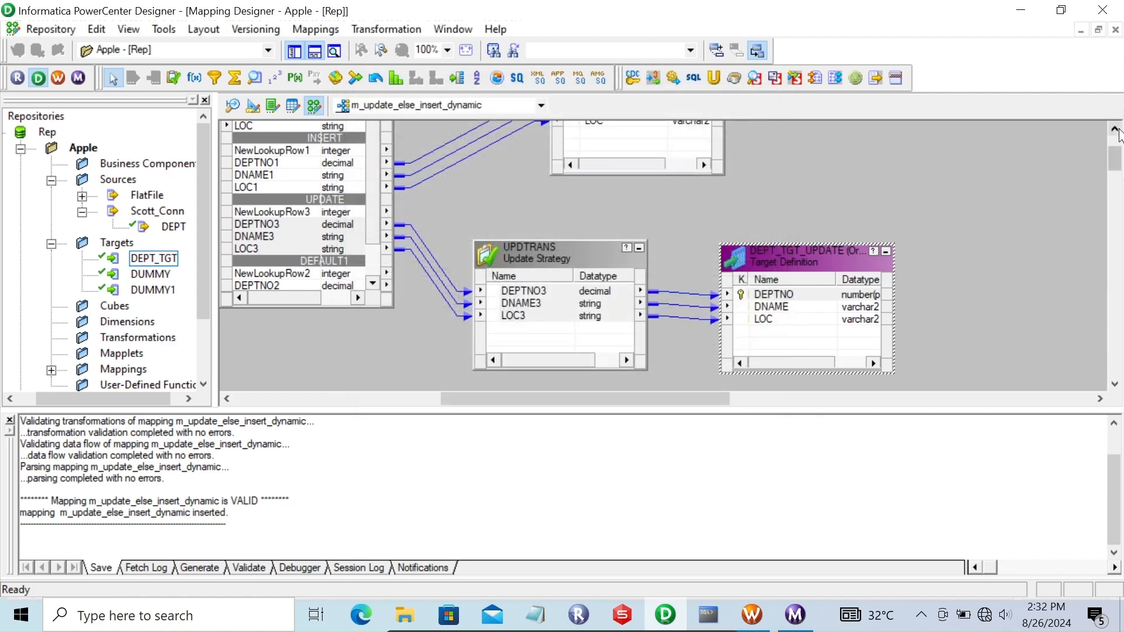
{"action": "left_click", "coordinate": [700, 604]}
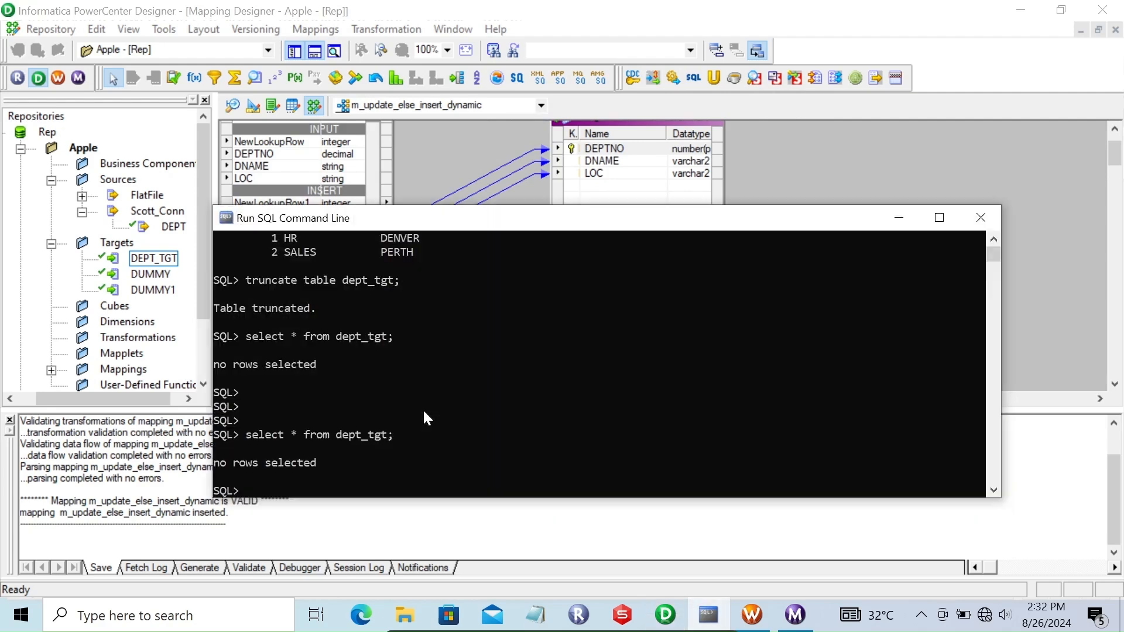
{"action": "key", "text": "Up"}
{"action": "key", "text": "Return"}
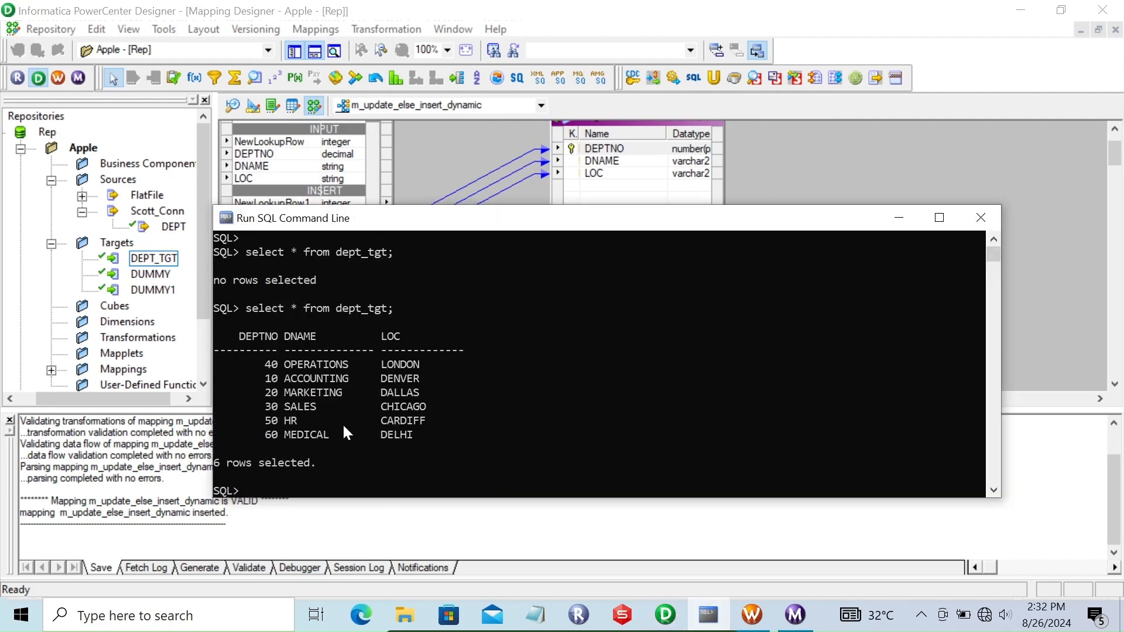
{"action": "left_click", "coordinate": [902, 218]}
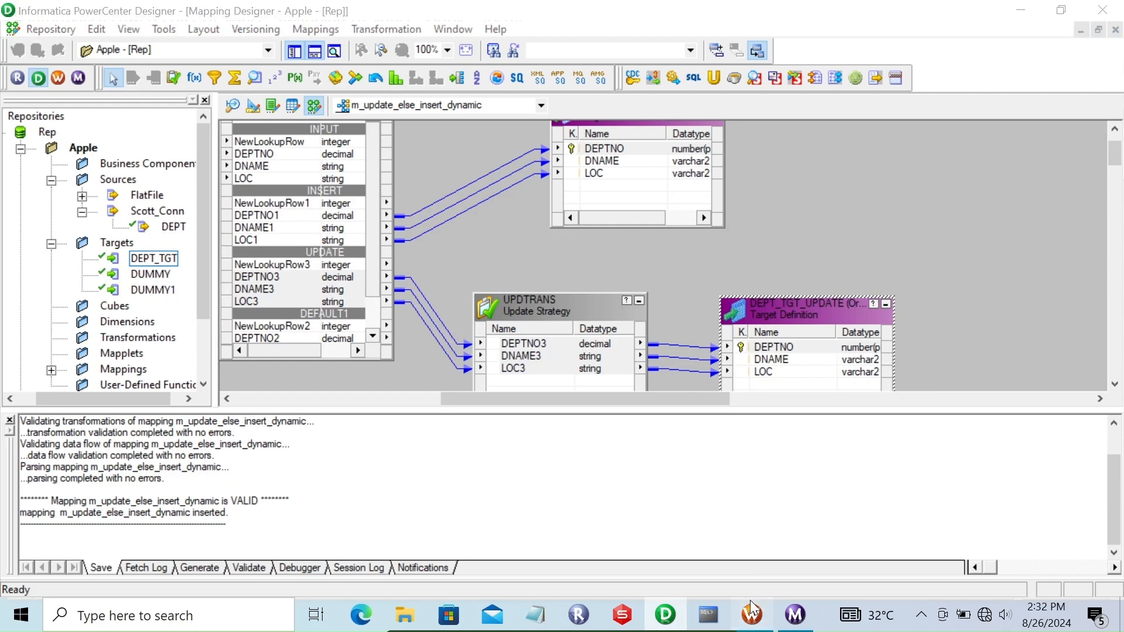
Switch to Workflow Manager, start the s_m_update_else_insert_dynamic session task again and check its source/target statistics
{"action": "left_click", "coordinate": [750, 601]}
{"action": "right_click", "coordinate": [509, 306]}
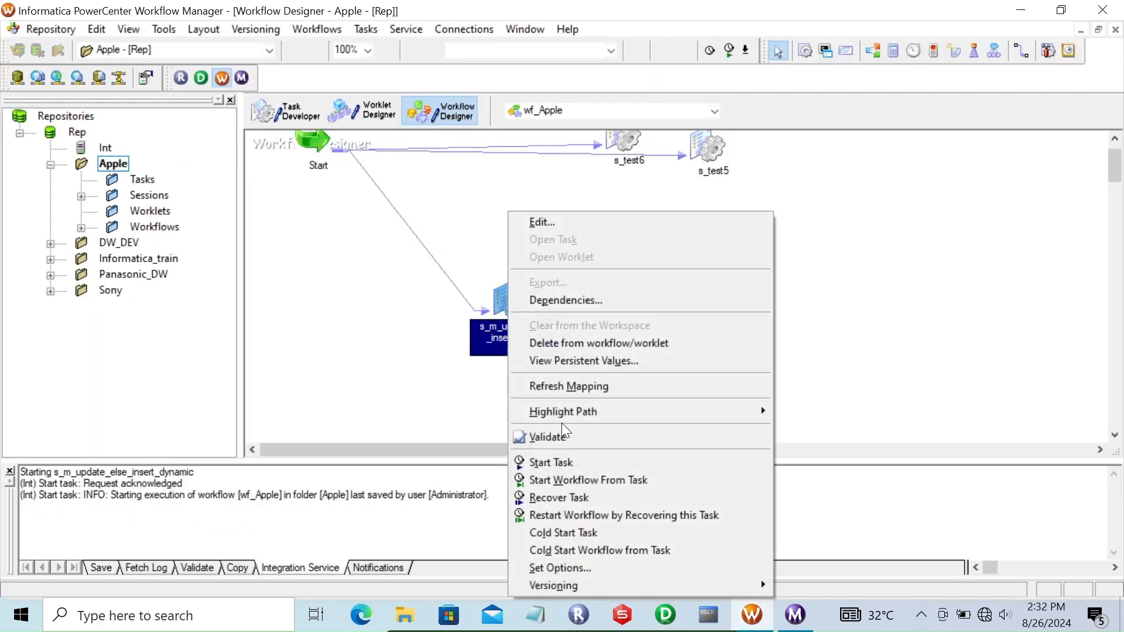
{"action": "left_click", "coordinate": [569, 462]}
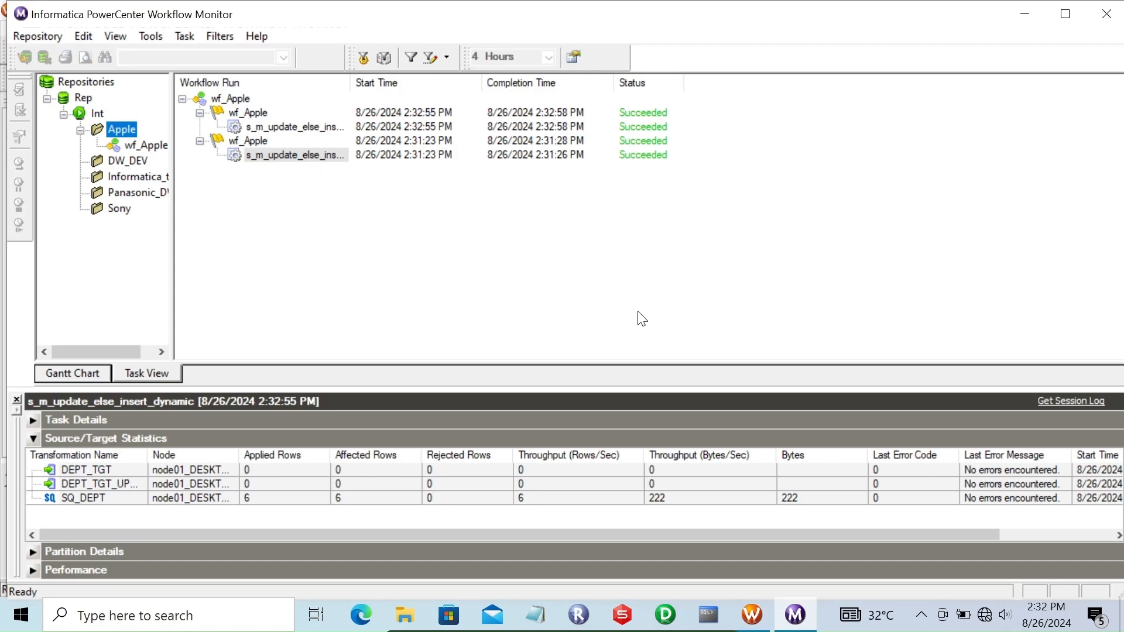
Switch to dbForge Studio, retrieve the DEPT table's data and choose DEPT as the table to edit
{"action": "left_click", "coordinate": [624, 613]}
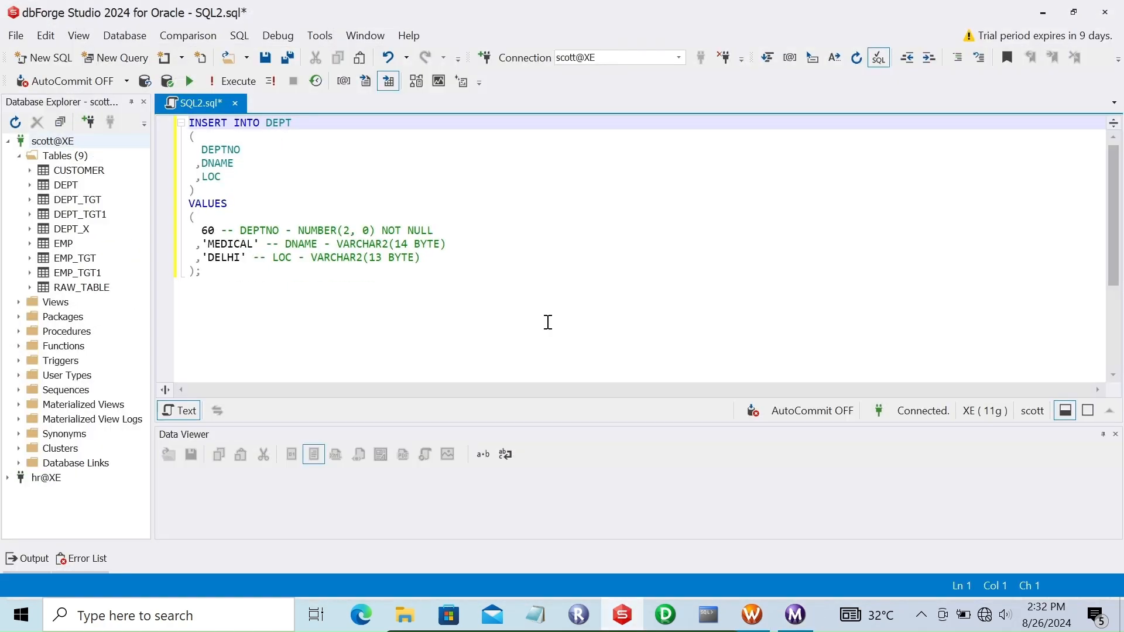
{"action": "left_click", "coordinate": [69, 188]}
{"action": "right_click", "coordinate": [69, 187]}
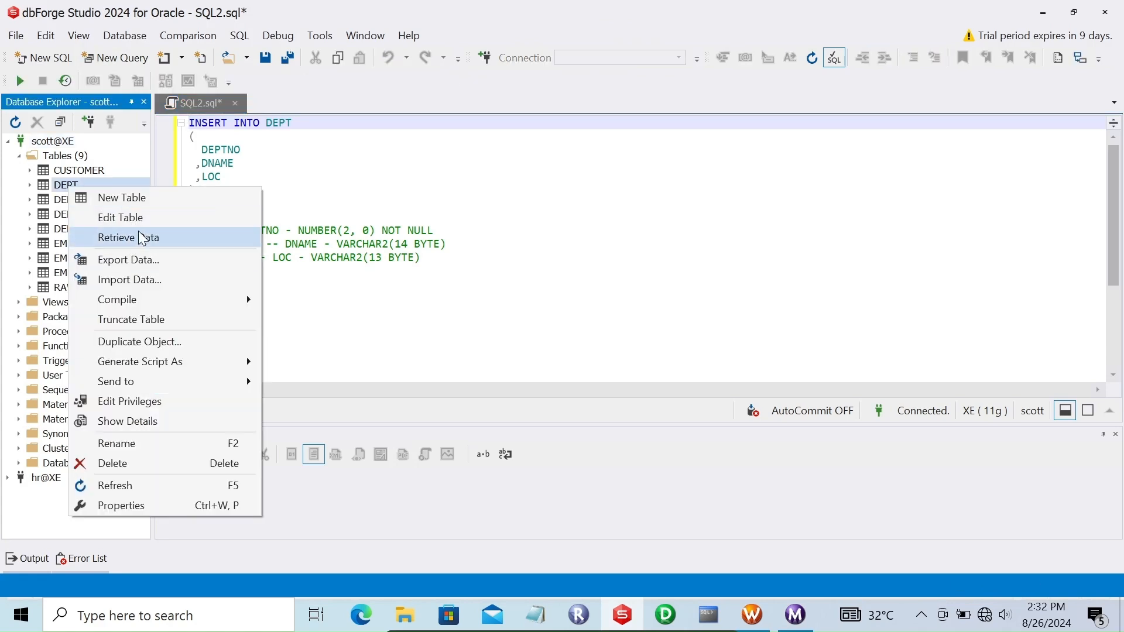
{"action": "left_click", "coordinate": [140, 237]}
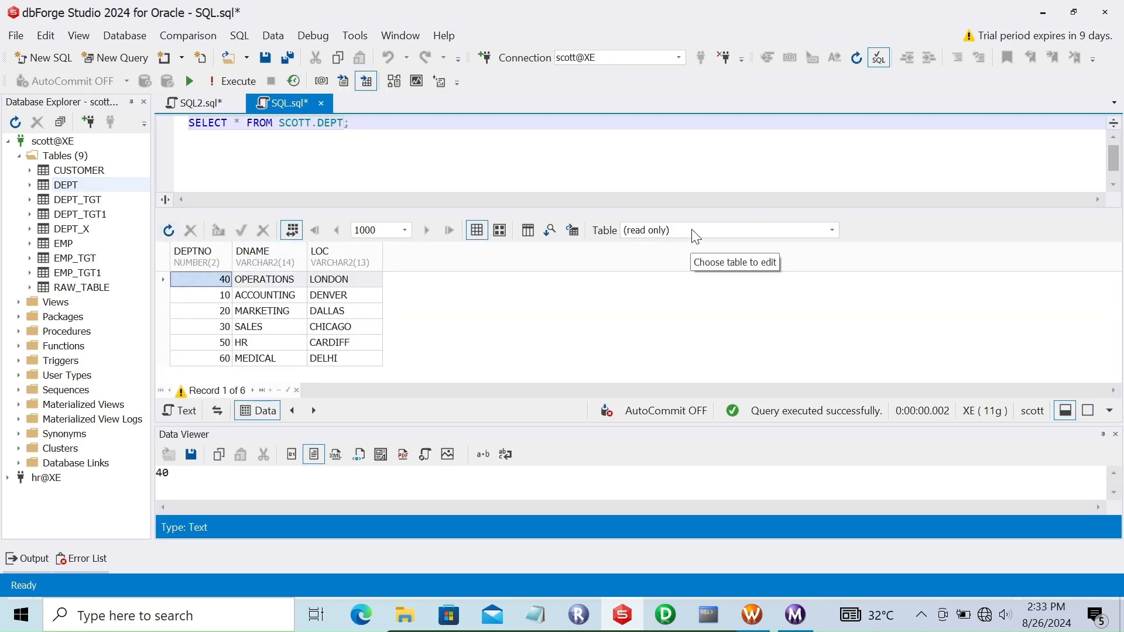
{"action": "left_click", "coordinate": [672, 231]}
{"action": "left_click", "coordinate": [644, 255]}
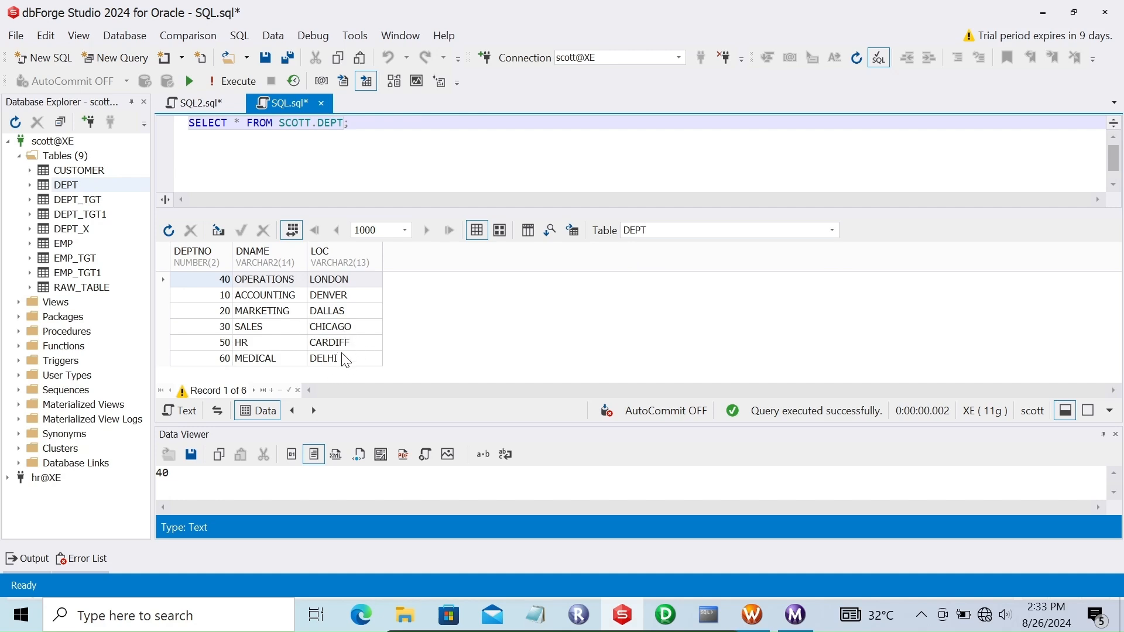
Set the LOC of the department 60 MEDICAL row to Pune and rerun the DEPT query
{"action": "left_click", "coordinate": [344, 357]}
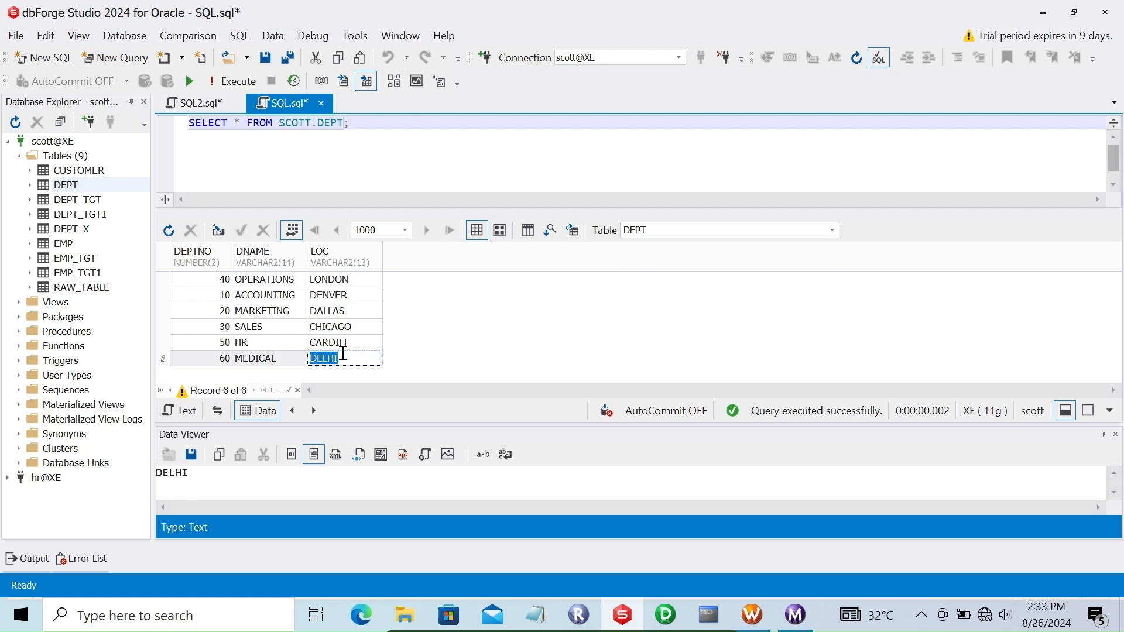
{"action": "key", "text": "BackSpace"}
{"action": "left_click", "coordinate": [332, 345]}
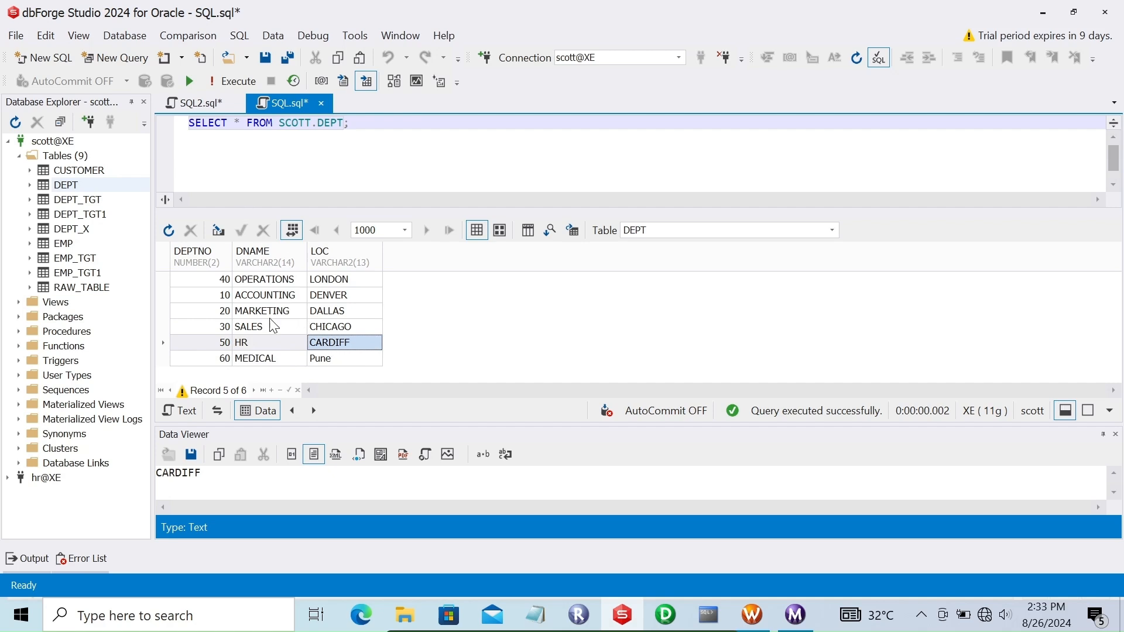
{"action": "left_click", "coordinate": [190, 80]}
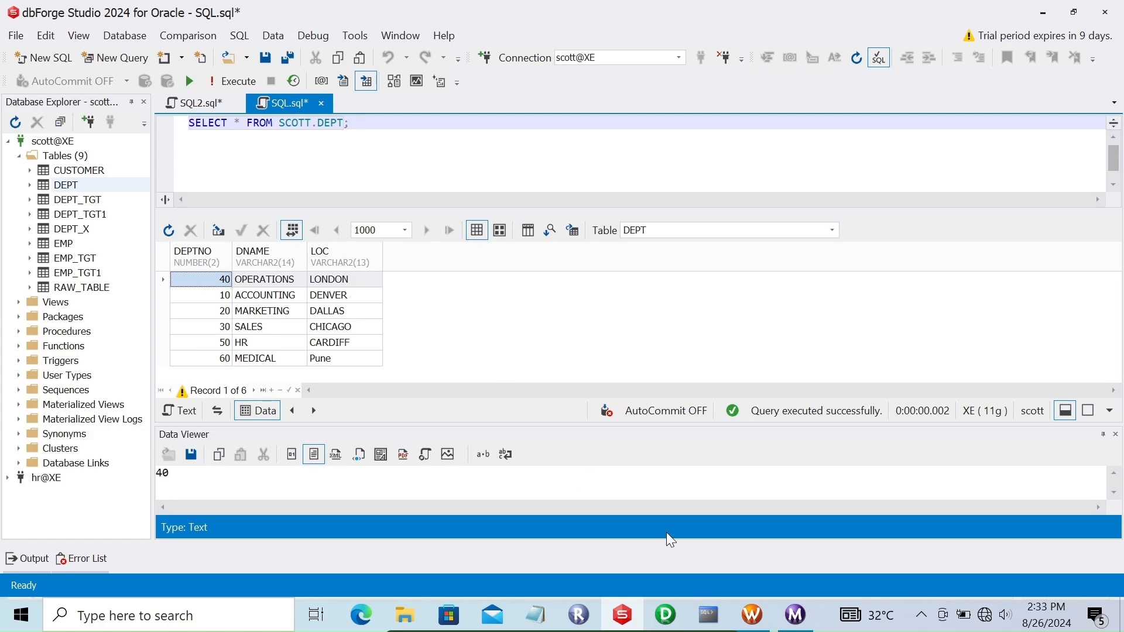
Switch to PowerCenter Designer and preview the edited DEPT source data, entering the database password
{"action": "left_click", "coordinate": [672, 612]}
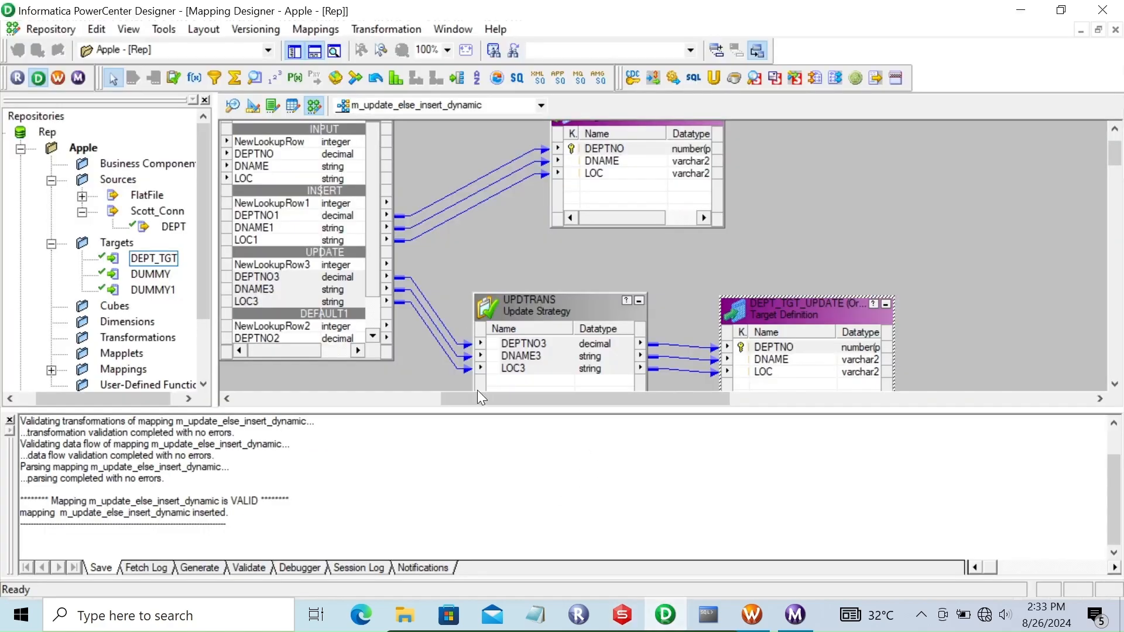
{"action": "left_click_drag", "start_coordinate": [500, 395], "coordinate": [304, 364]}
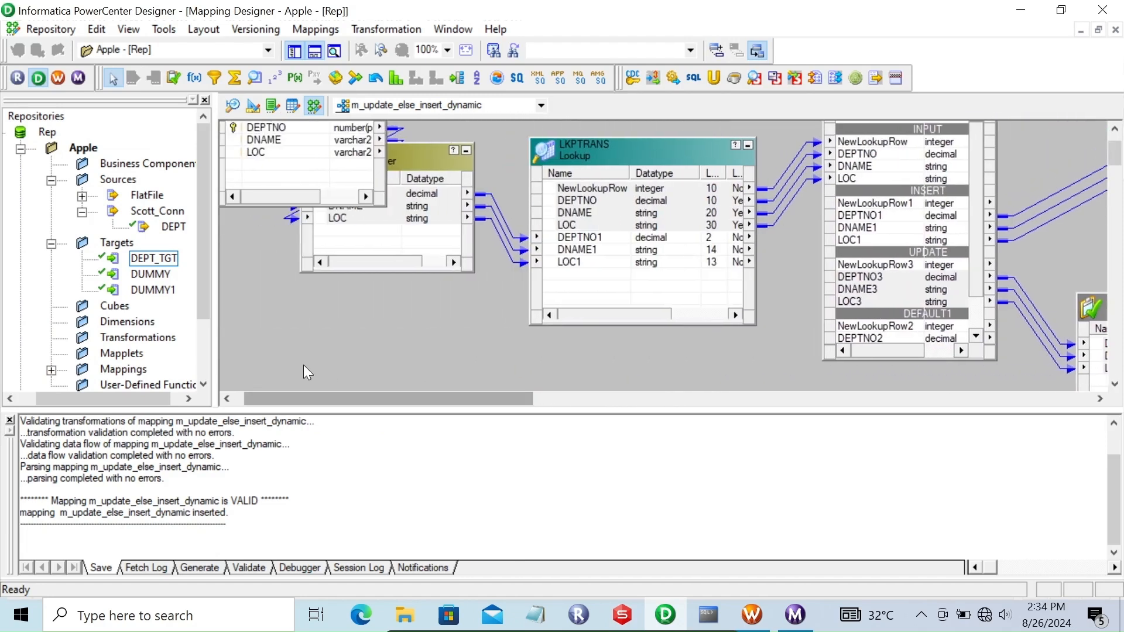
{"action": "scroll", "coordinate": [299, 153], "scroll_direction": "up", "scroll_amount": 2}
{"action": "right_click", "coordinate": [298, 152]}
{"action": "left_click", "coordinate": [375, 196]}
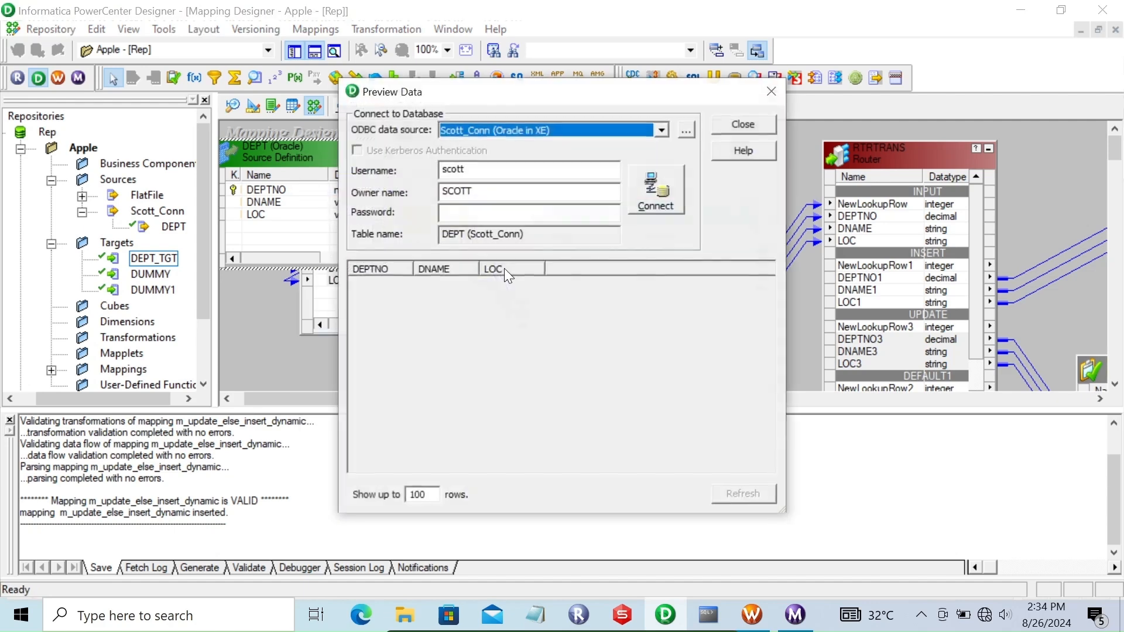
{"action": "left_click", "coordinate": [449, 218]}
{"action": "type", "text": "tiger"}
{"action": "key", "text": "Return"}
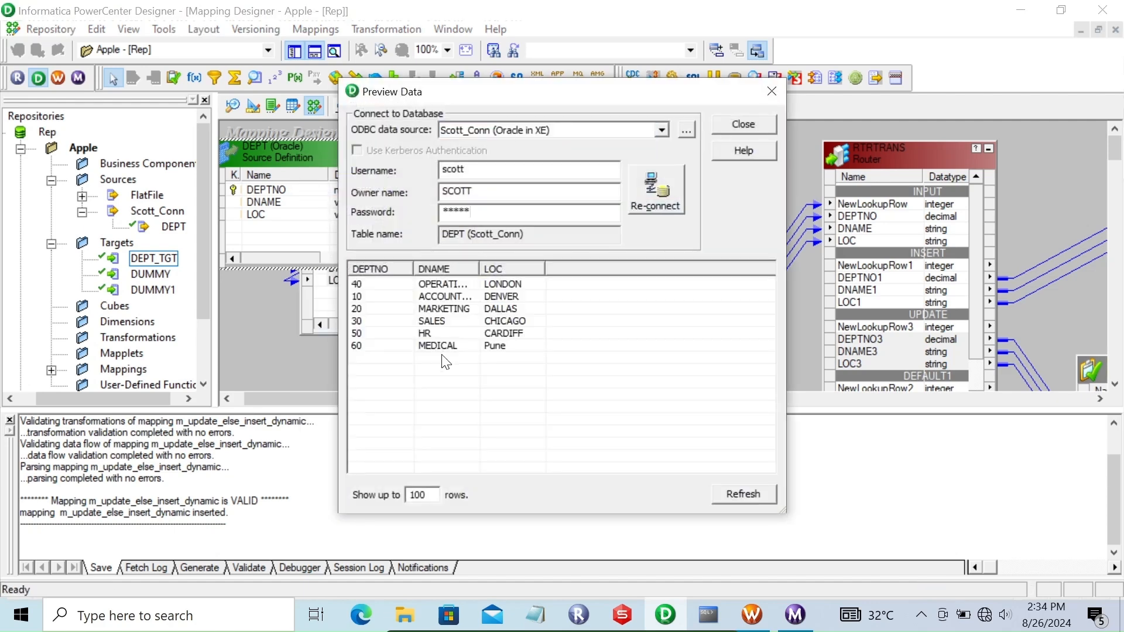
{"action": "left_click", "coordinate": [722, 125]}
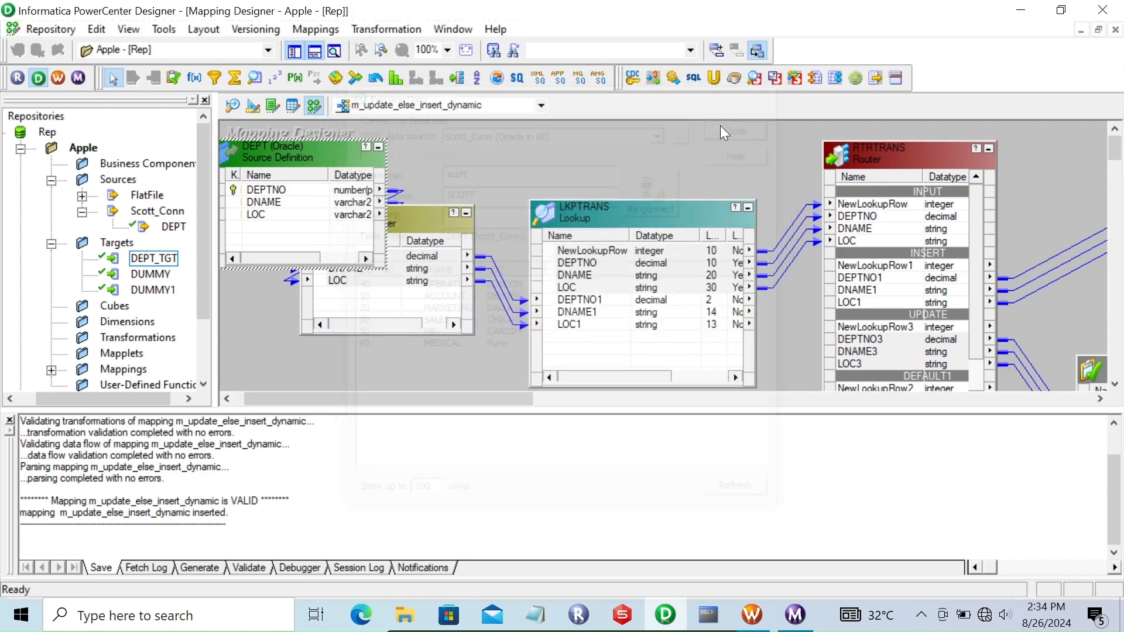
Start the s_m_update_else_insert_dynamic task from Workflow Manager and examine the DEPT_TGT_UPDATE statistics in Workflow Monitor, widening the transformation name column
{"action": "left_click", "coordinate": [752, 615]}
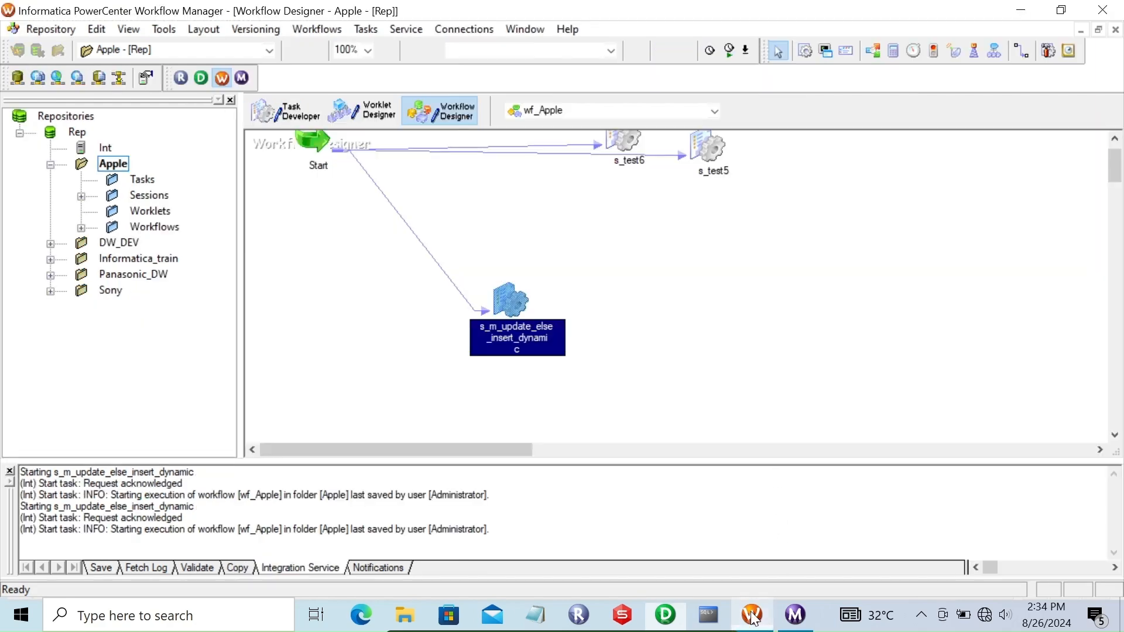
{"action": "right_click", "coordinate": [511, 304]}
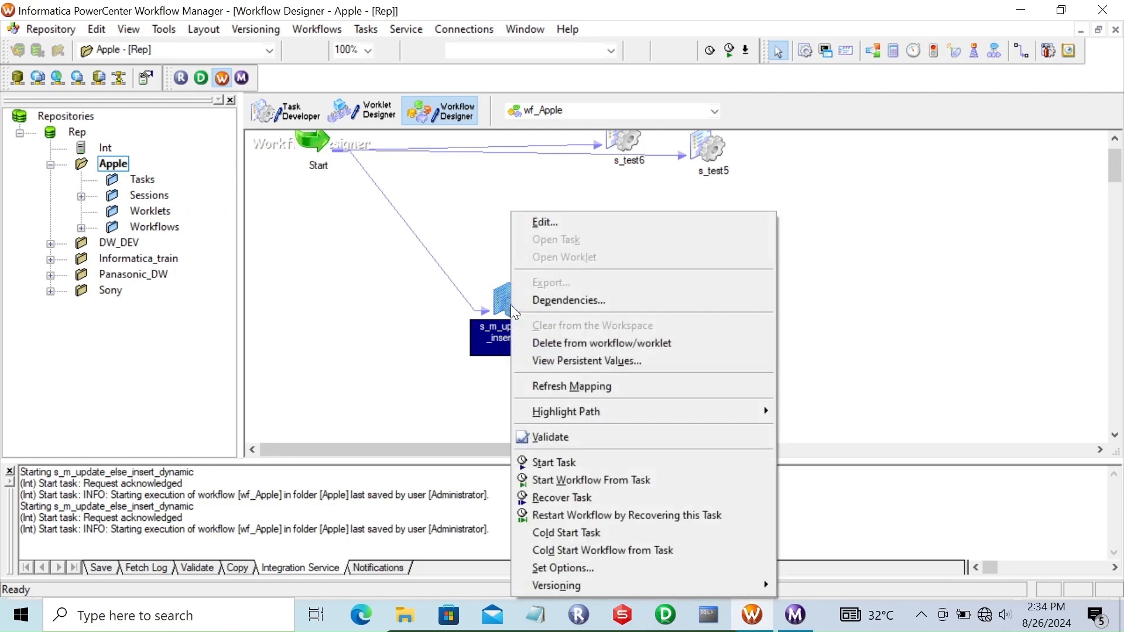
{"action": "left_click", "coordinate": [562, 462]}
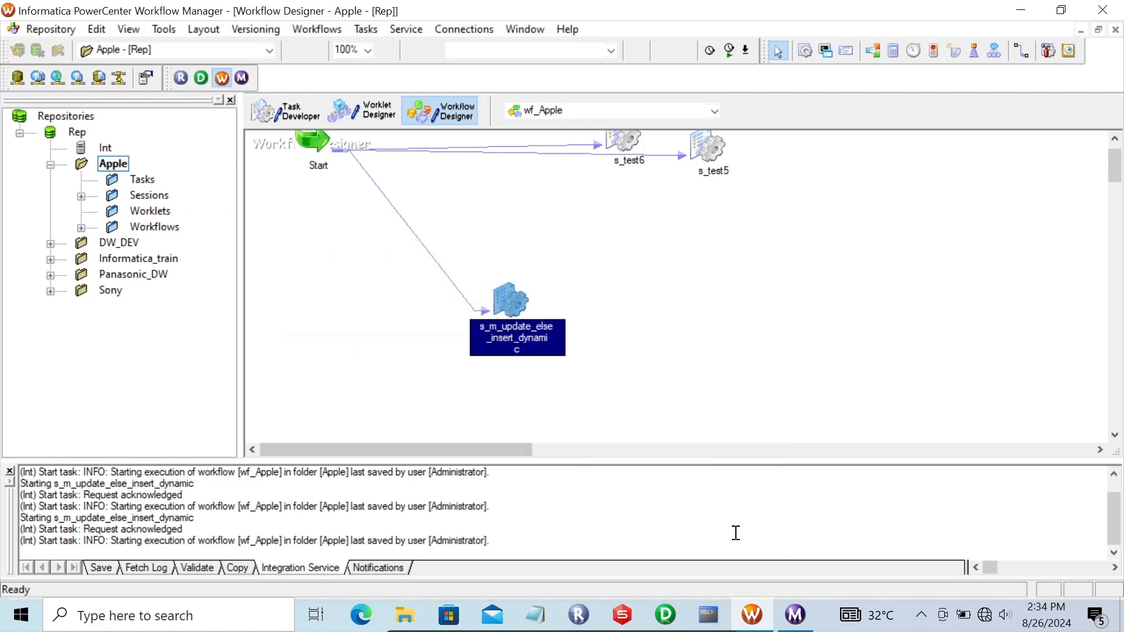
{"action": "left_click", "coordinate": [796, 615]}
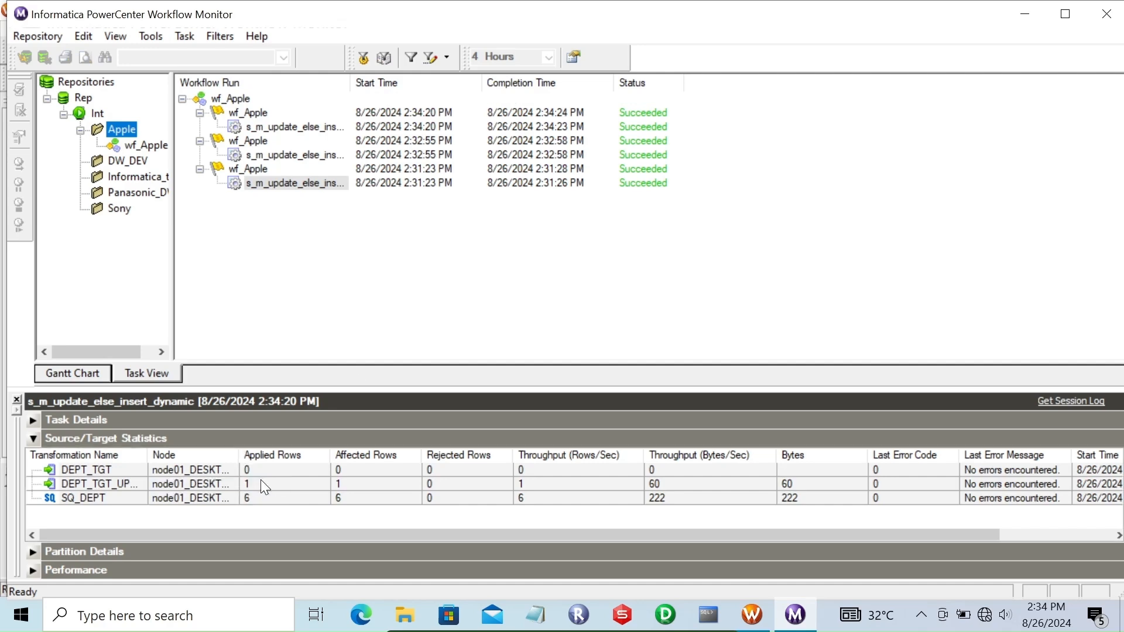
{"action": "left_click", "coordinate": [185, 485]}
{"action": "left_click_drag", "start_coordinate": [148, 456], "coordinate": [187, 459]}
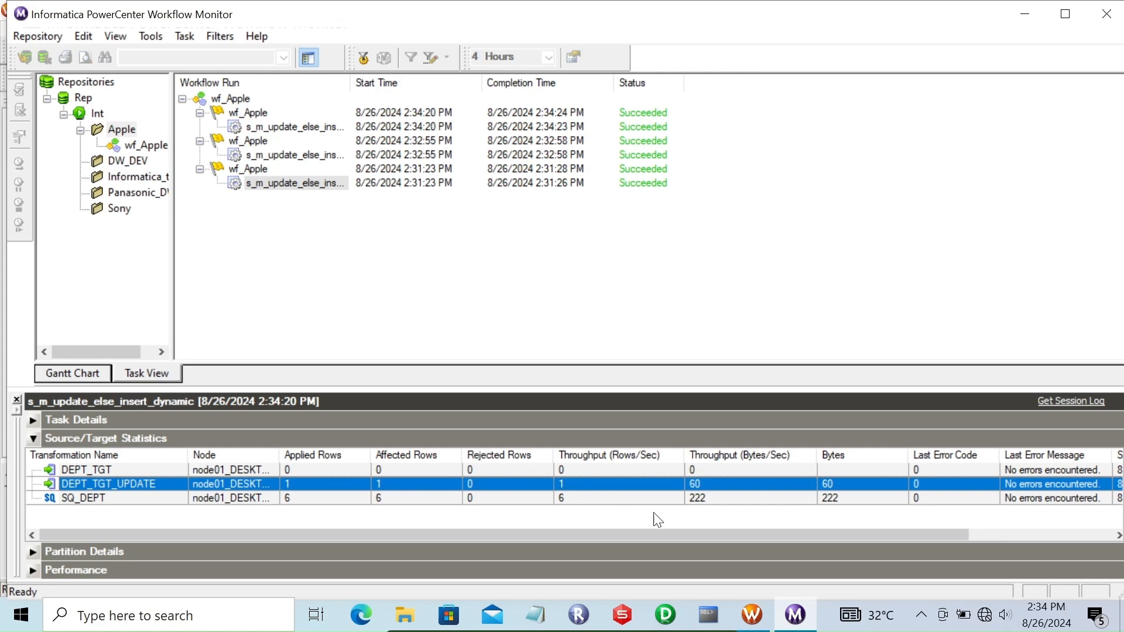
Restart the latest s_m_update_else_insert_dynamic task run from Workflow Monitor and check its source/target statistics
{"action": "right_click", "coordinate": [258, 128]}
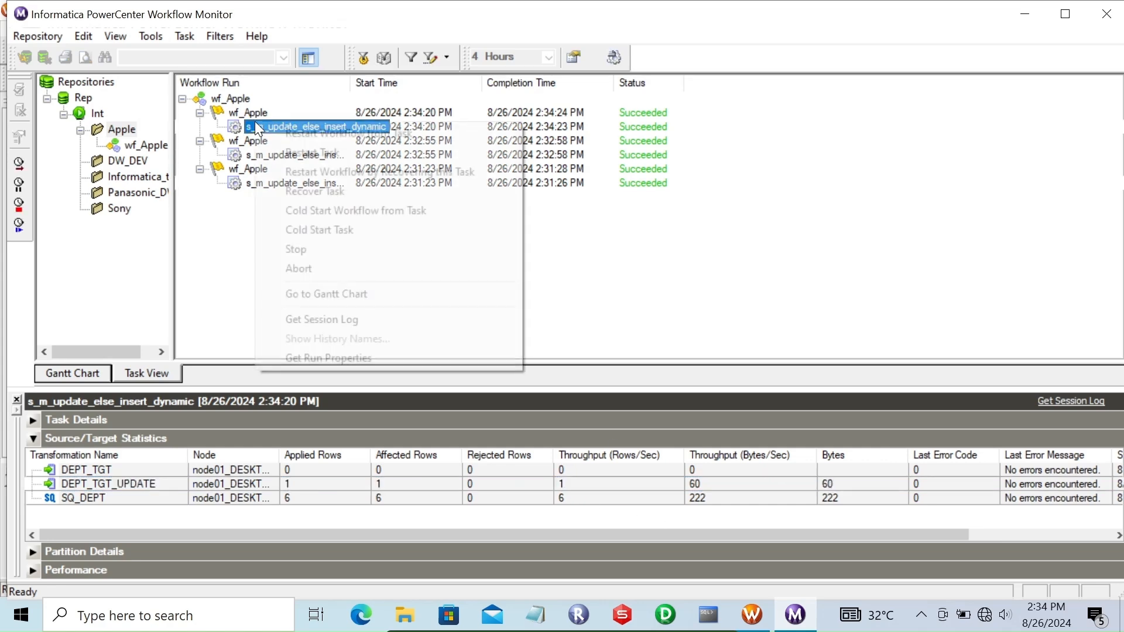
{"action": "left_click", "coordinate": [309, 154]}
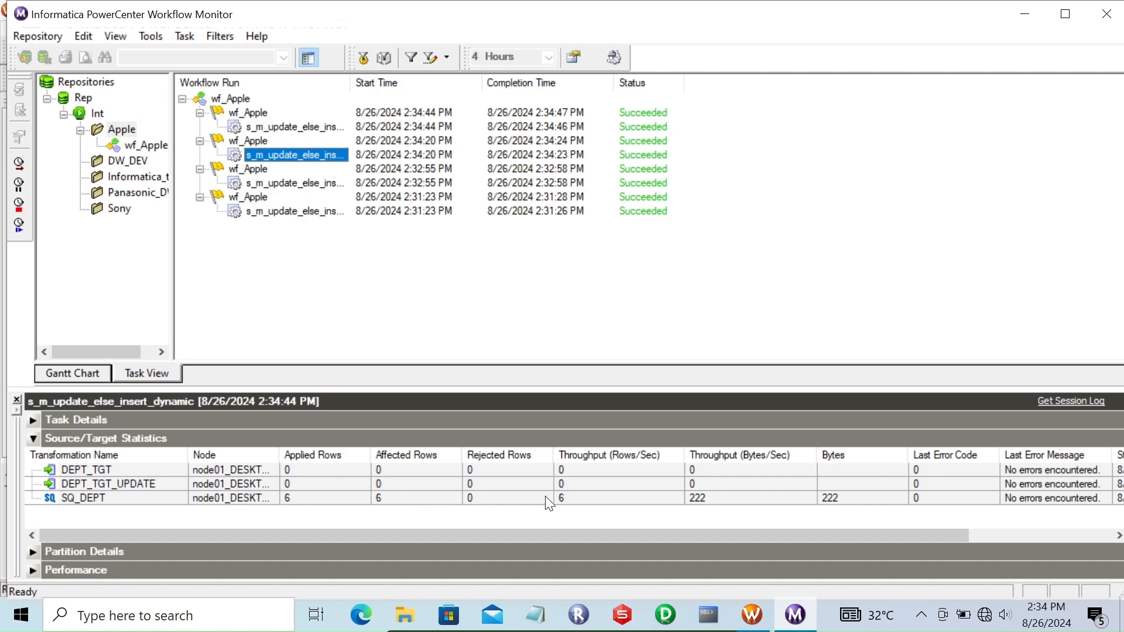
Query dept_tgt again in Run SQL Command Line to check department 60's location
{"action": "left_click", "coordinate": [708, 615]}
{"action": "key", "text": "Up"}
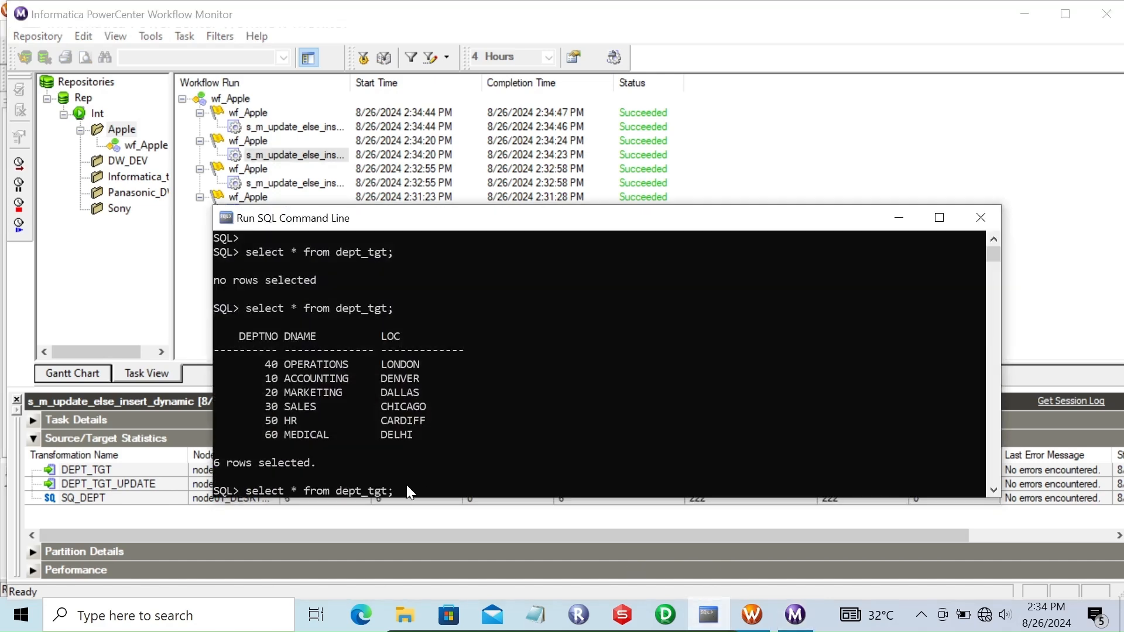
{"action": "key", "text": "Return"}
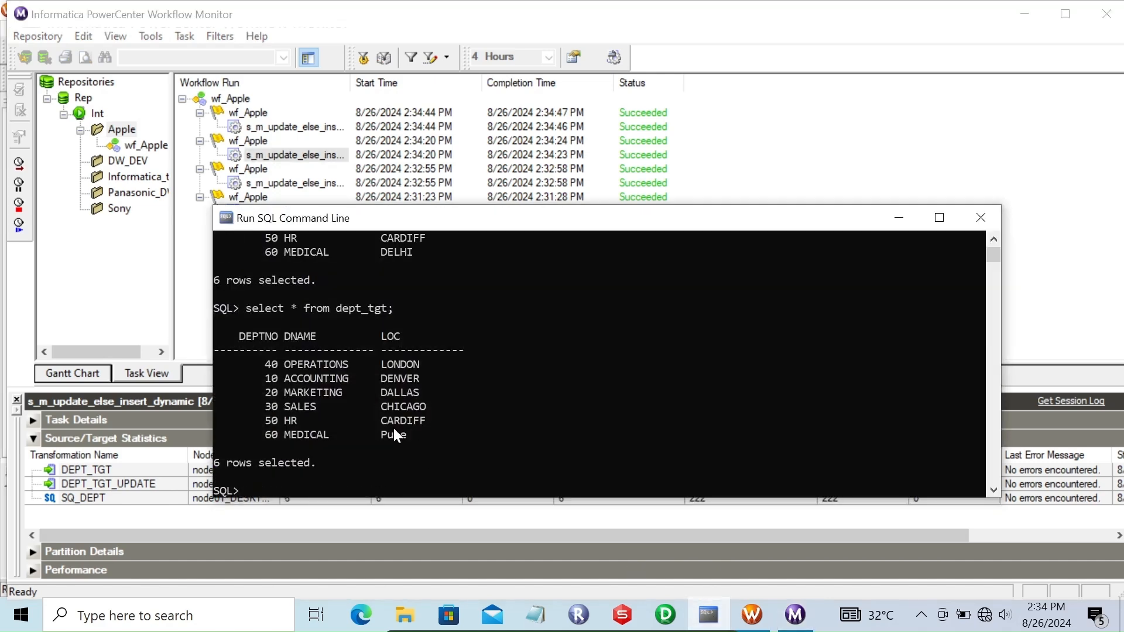
{"action": "left_click", "coordinate": [901, 220]}
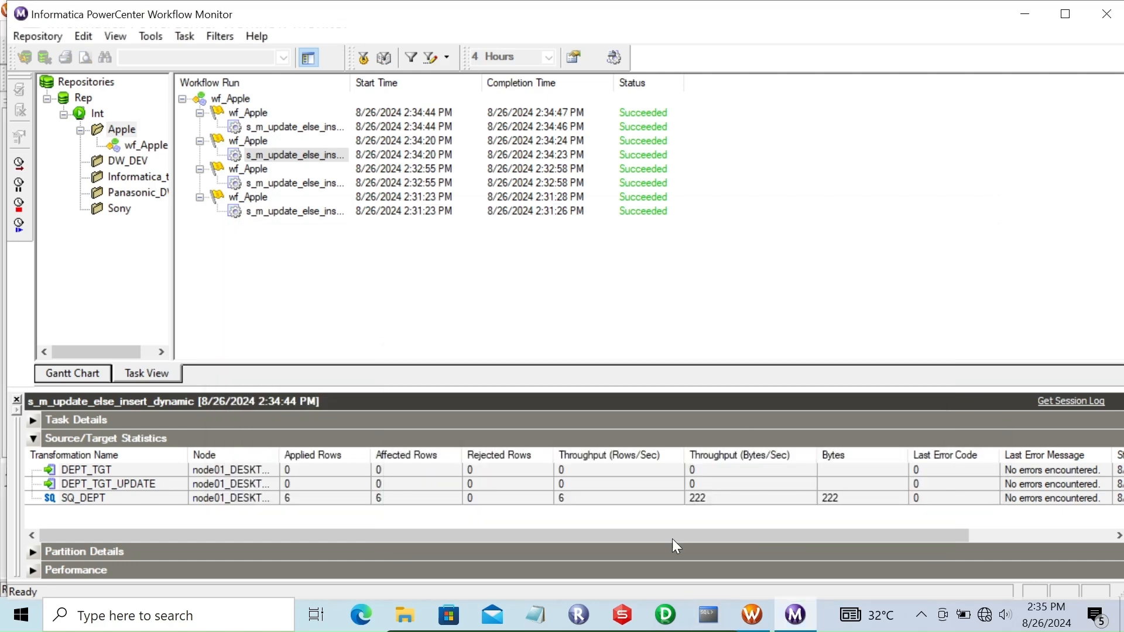
Switch to dbForge Studio and check the INSERT INTO DEPT statement in SQL2.sql against the DEPT rows in SQL.sql
{"action": "left_click", "coordinate": [621, 615]}
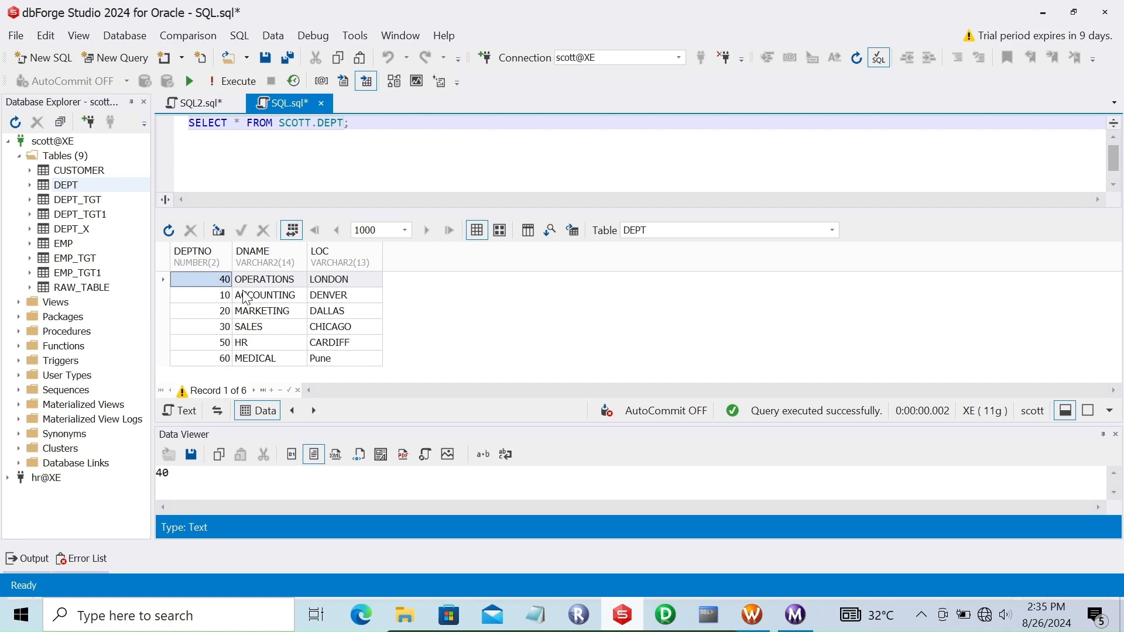
{"action": "left_click", "coordinate": [189, 100]}
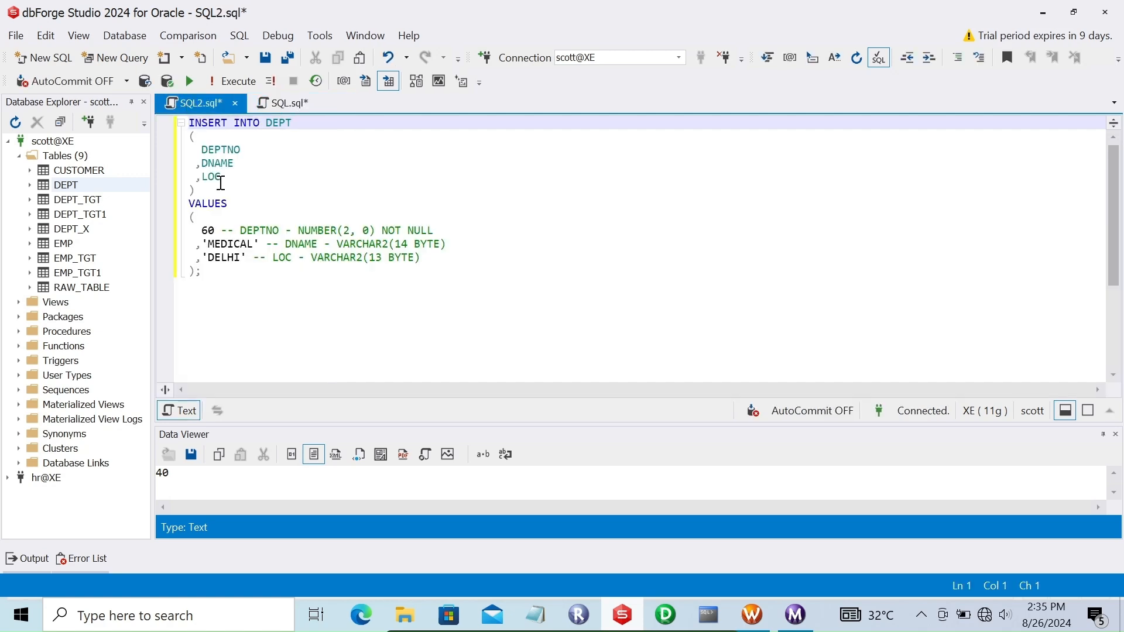
{"action": "left_click", "coordinate": [208, 234]}
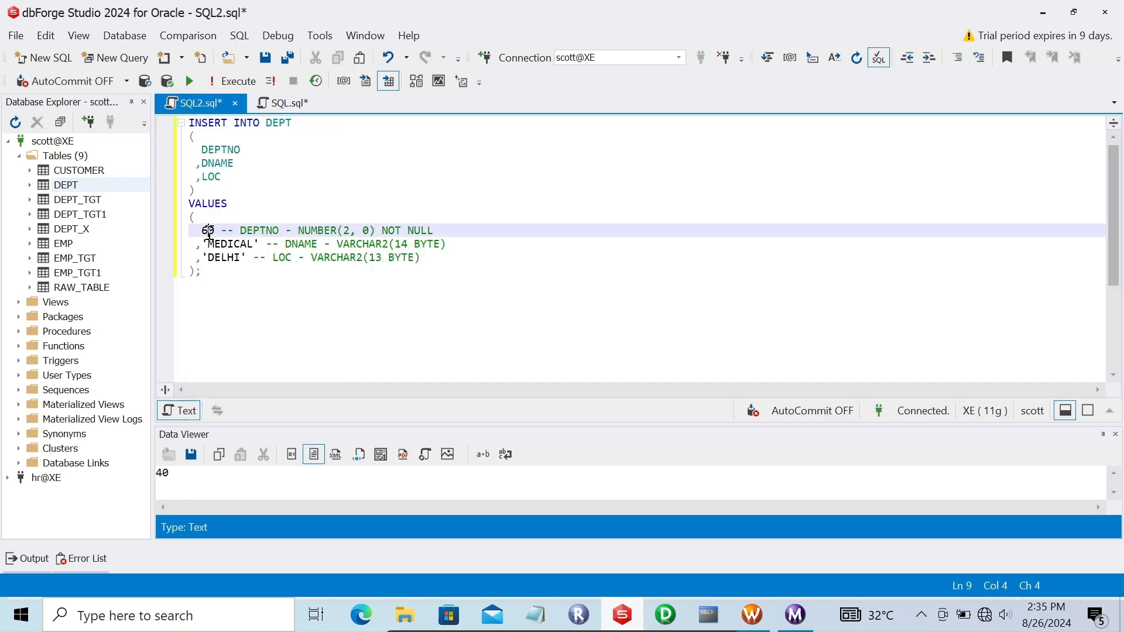
{"action": "left_click", "coordinate": [288, 100]}
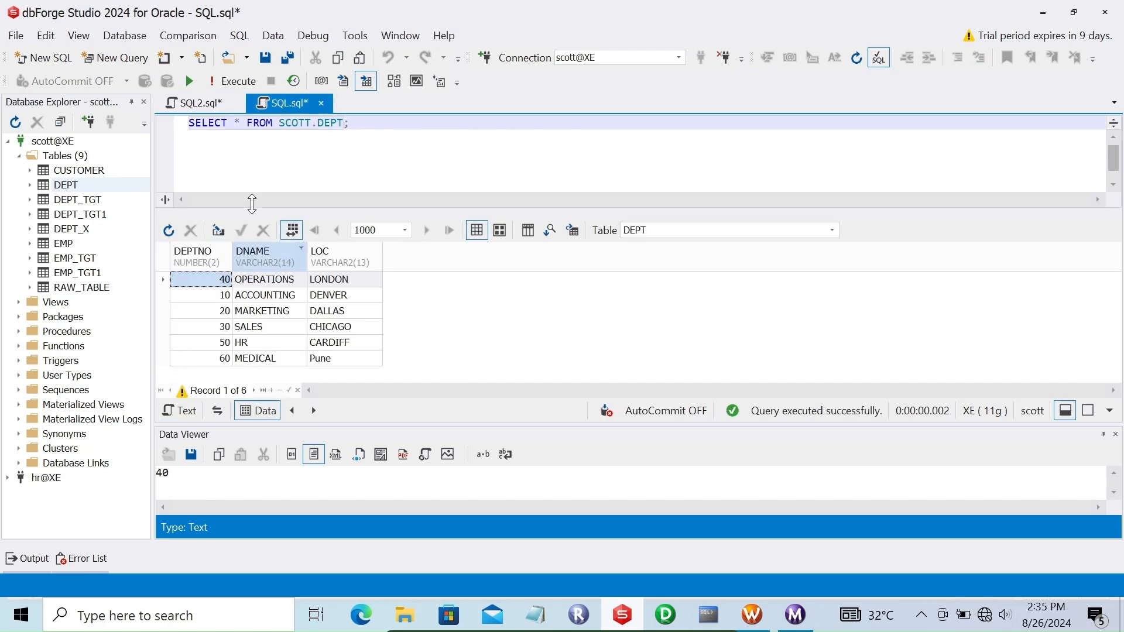
In SQL2.sql, change the INSERT INTO DEPT statement's DEPTNO value to 70 and its DNAME value to 'sales'
{"action": "left_click", "coordinate": [194, 105]}
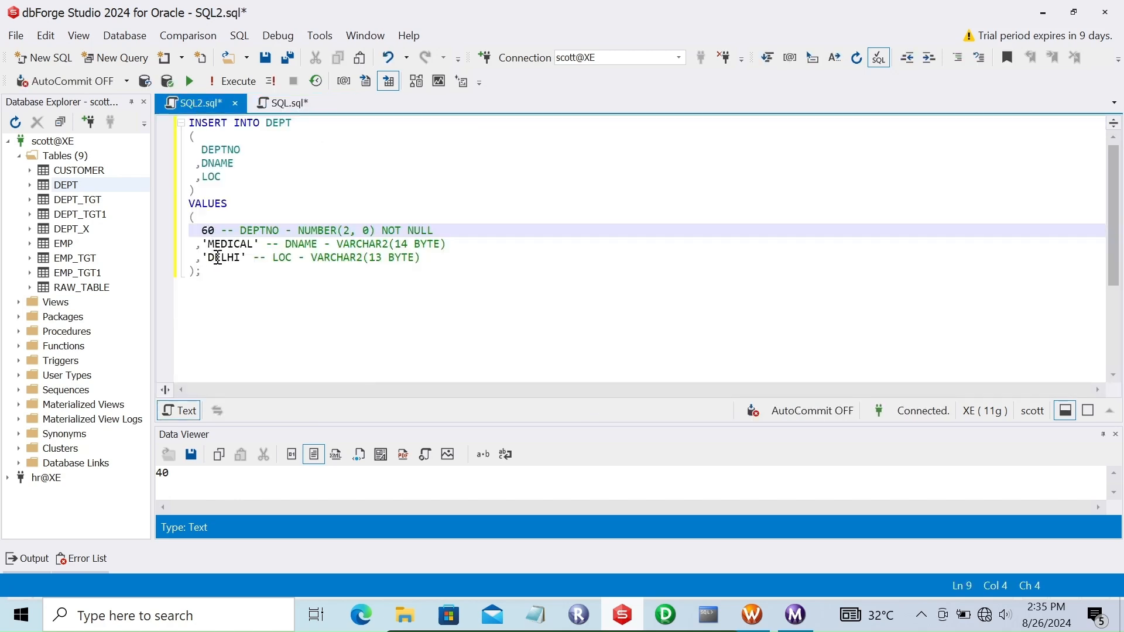
{"action": "key", "text": "BackSpace"}
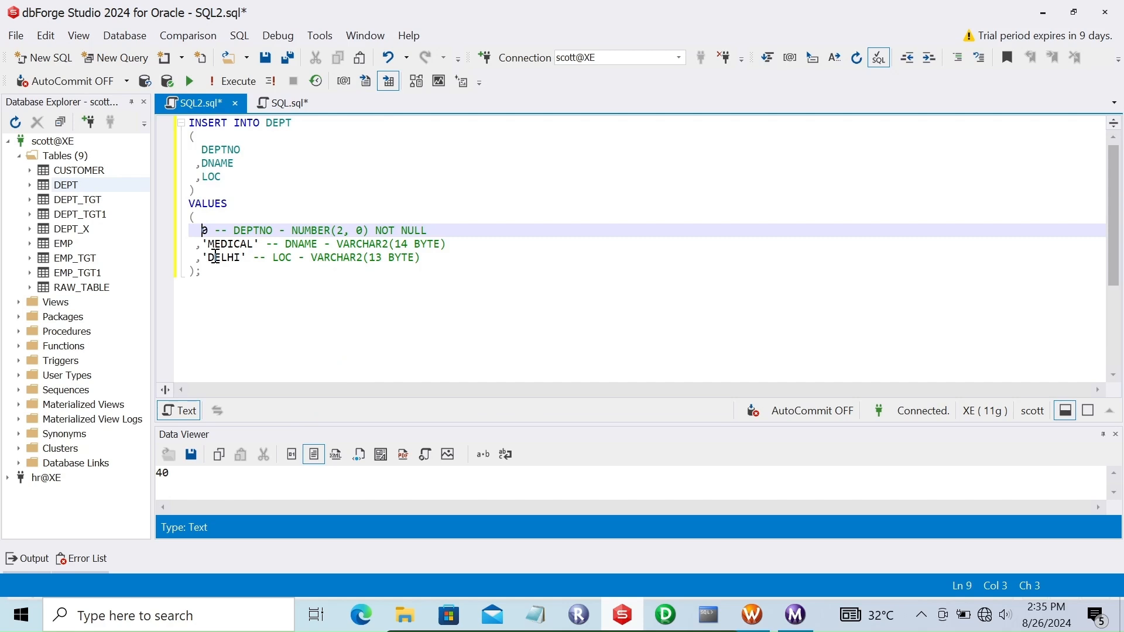
{"action": "type", "text": "7"}
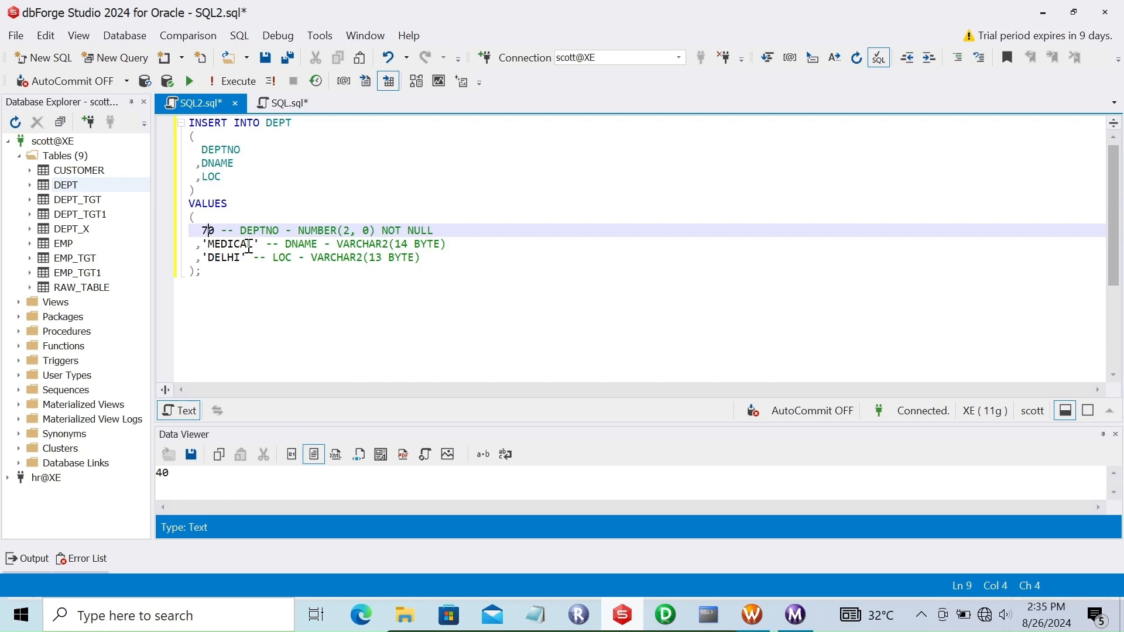
{"action": "left_click", "coordinate": [249, 246]}
{"action": "key", "text": "Right"}
{"action": "key", "text": "BackSpace"}
{"action": "key", "text": "BackSpace"}
{"action": "key", "text": "BackSpace"}
{"action": "key", "text": "BackSpace"}
{"action": "key", "text": "BackSpace"}
{"action": "key", "text": "BackSpace"}
{"action": "key", "text": "BackSpace"}
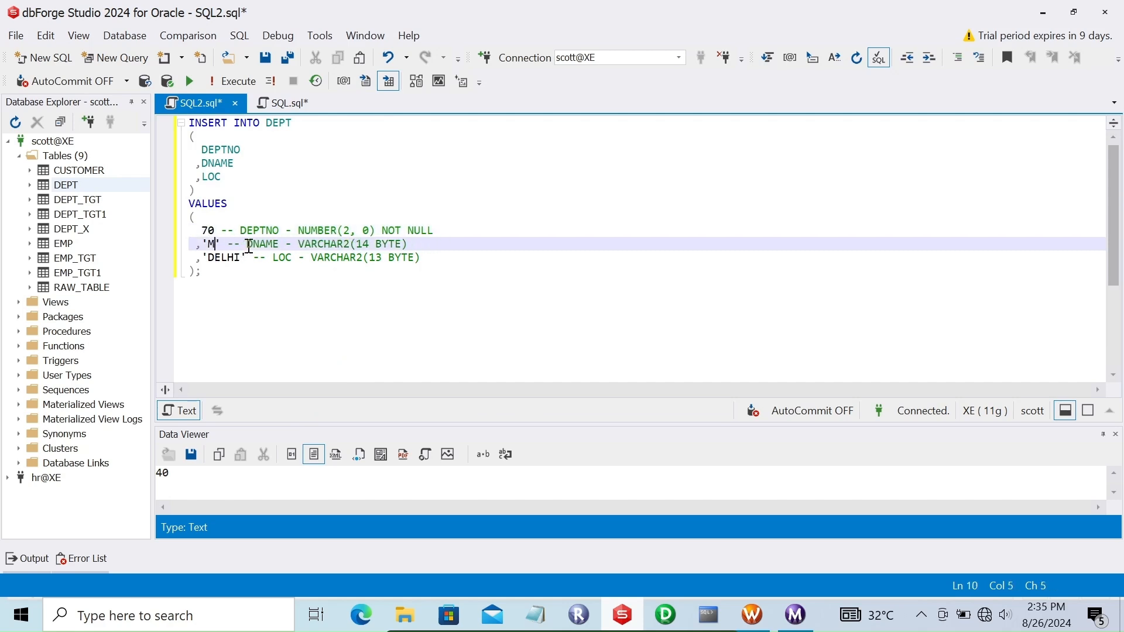
{"action": "type", "text": "sales"}
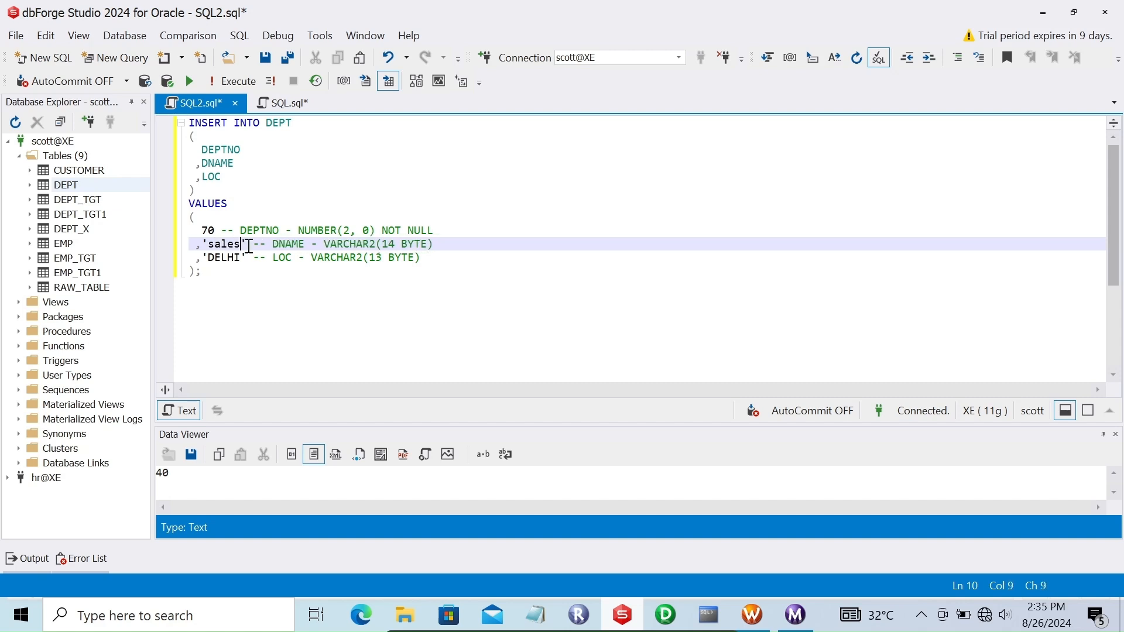
Replace the LOC value in the INSERT INTO DEPT statement with 'Bang'
{"action": "left_click", "coordinate": [242, 257]}
{"action": "key", "text": "BackSpace"}
{"action": "key", "text": "BackSpace"}
{"action": "key", "text": "BackSpace"}
{"action": "key", "text": "BackSpace"}
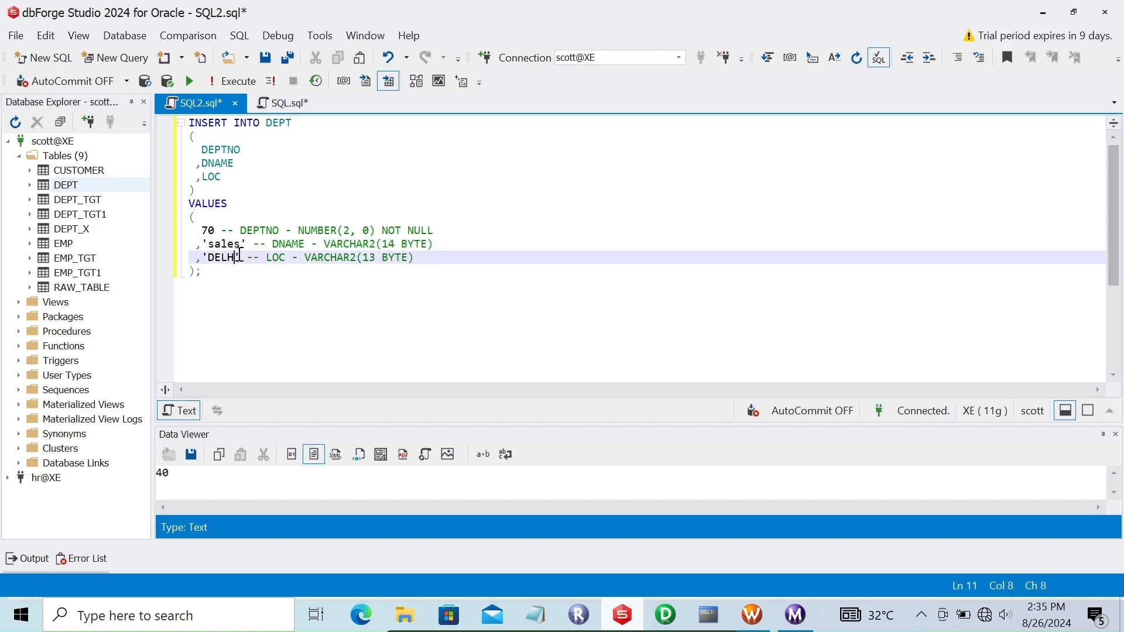
{"action": "key", "text": "BackSpace"}
{"action": "type", "text": "Bang"}
Rerun the SCOTT.DEPT query in SQL.sql to look for department 70, and return to SQL2.sql
{"action": "left_click", "coordinate": [168, 82]}
{"action": "left_click", "coordinate": [281, 103]}
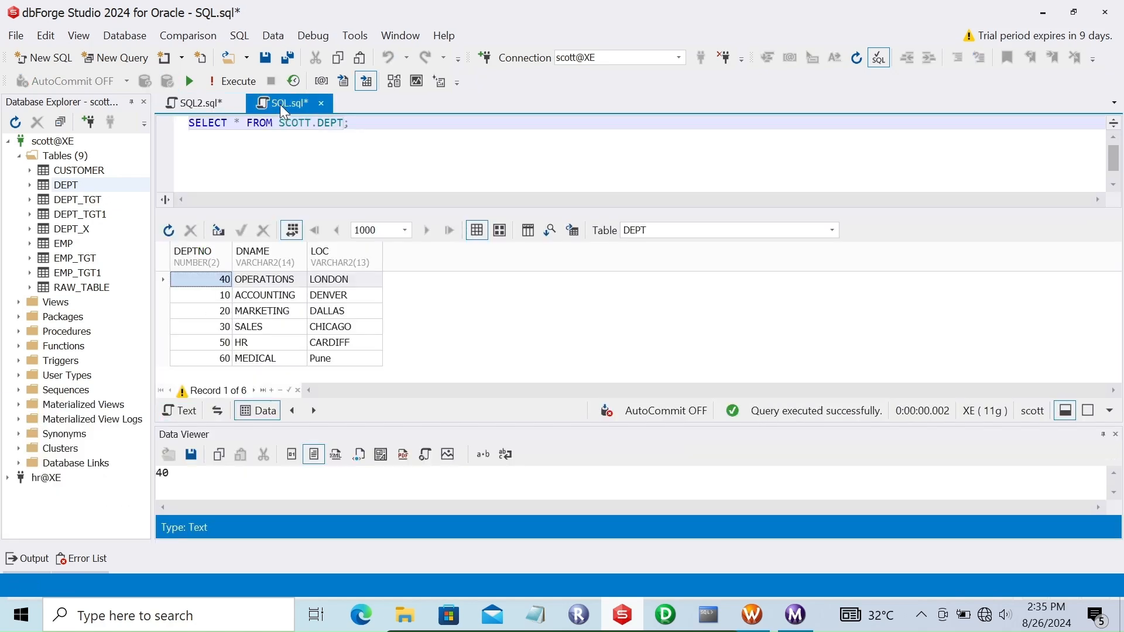
{"action": "left_click", "coordinate": [229, 80]}
{"action": "left_click", "coordinate": [202, 102]}
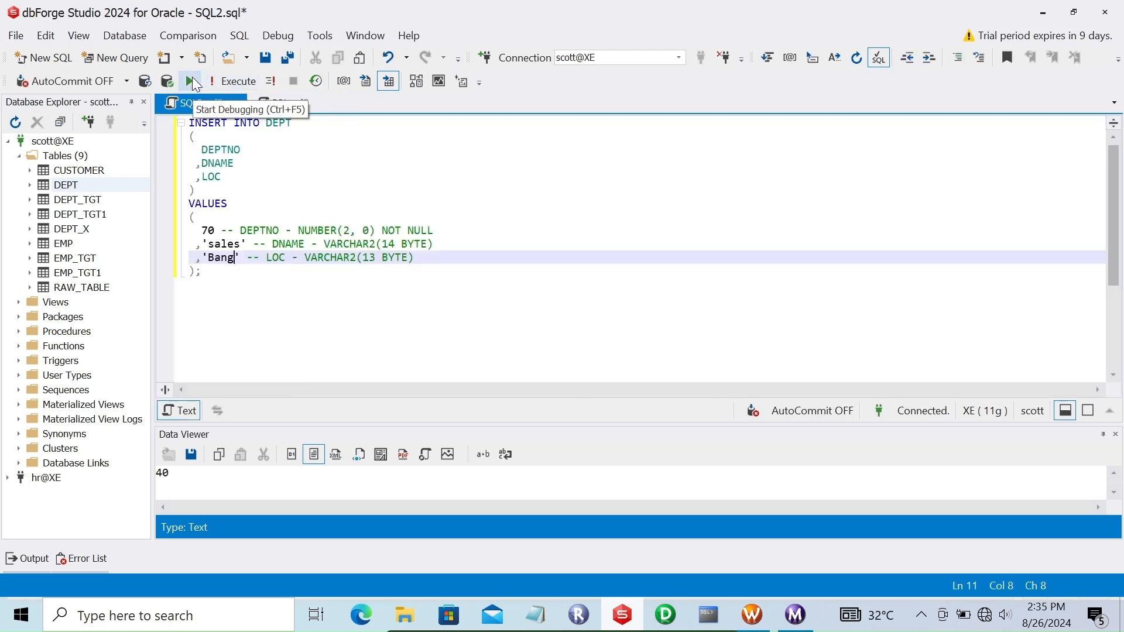
Execute the INSERT statement for department 70 and rerun the SELECT query in SQL.sql to check the DEPT rows
{"action": "left_click", "coordinate": [192, 83]}
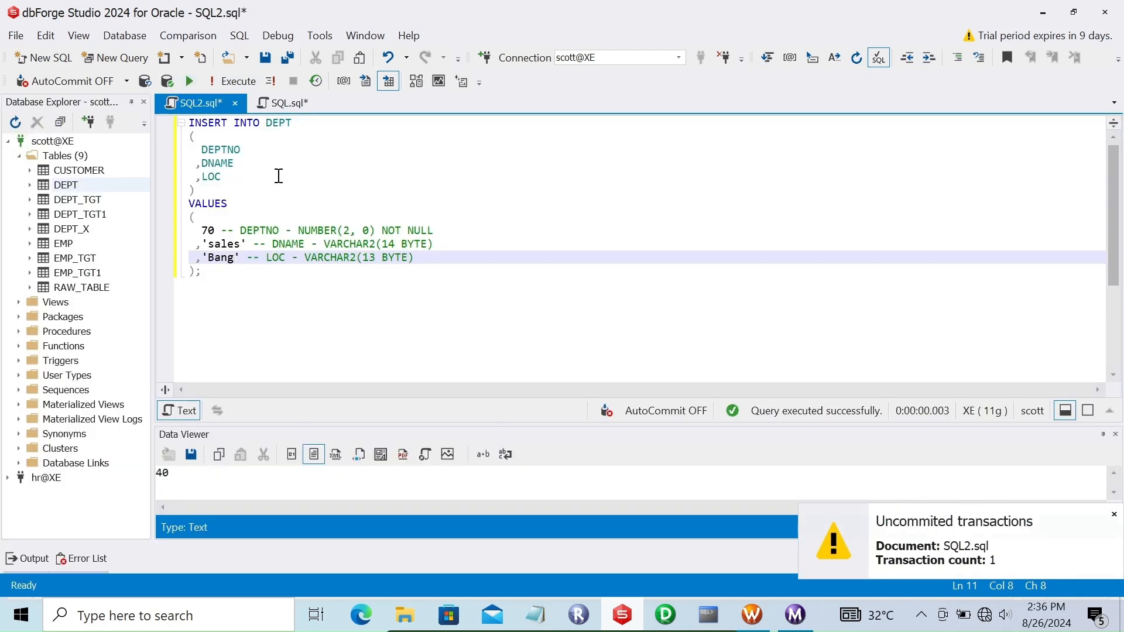
{"action": "left_click", "coordinate": [172, 81]}
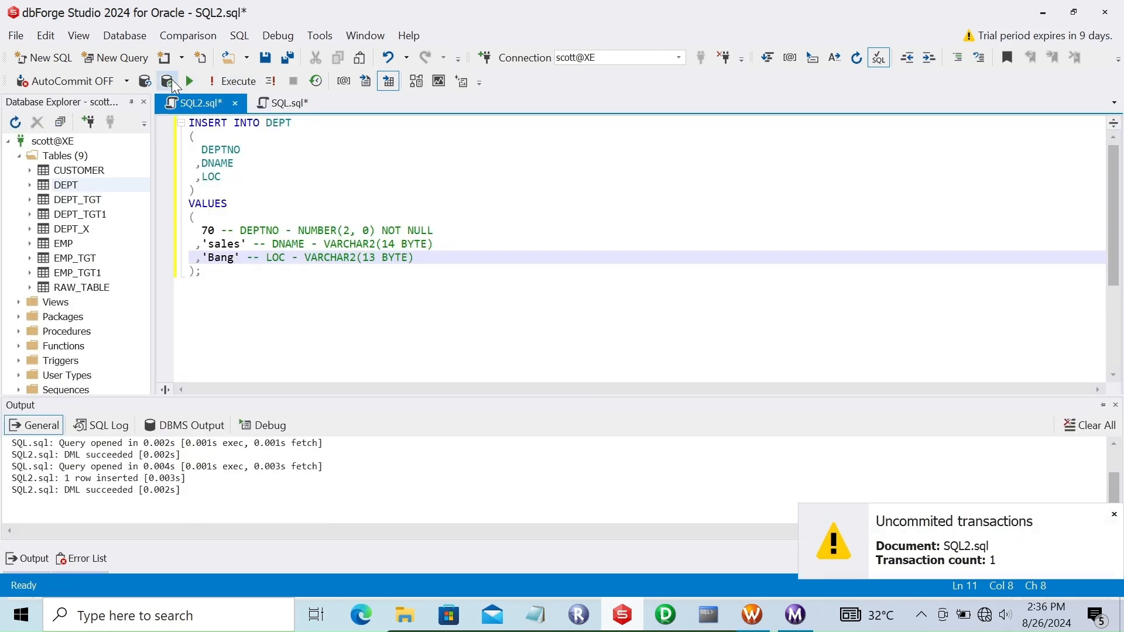
{"action": "left_click", "coordinate": [239, 82]}
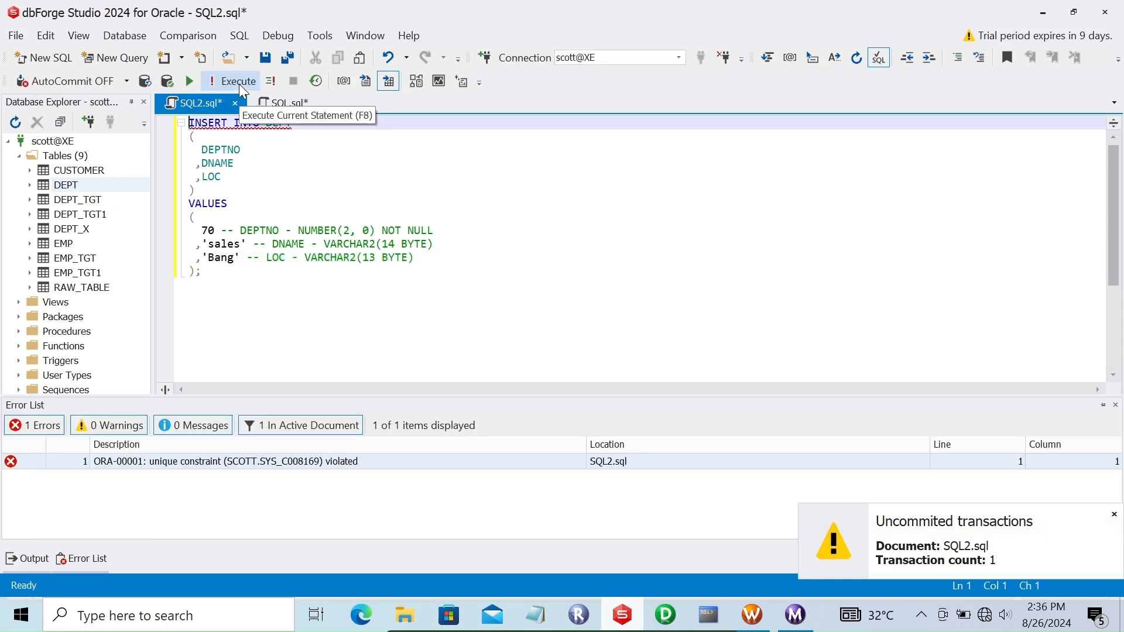
{"action": "left_click", "coordinate": [276, 103]}
{"action": "left_click", "coordinate": [227, 81]}
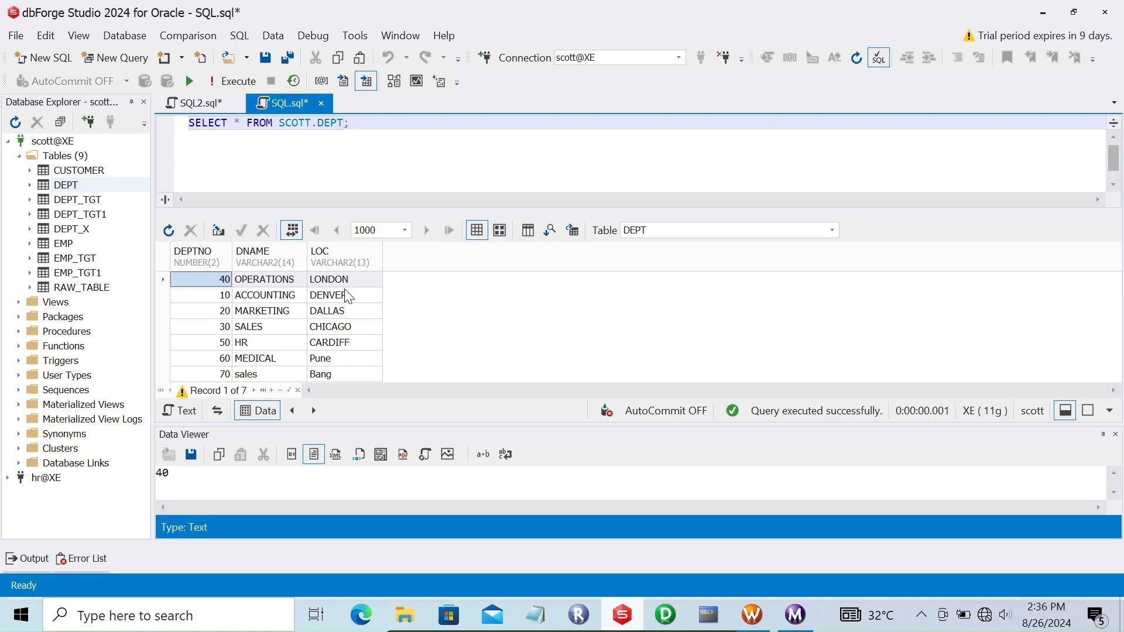
Set the location of department 20 to MIAMI in the DEPT results and apply the data changes
{"action": "left_click", "coordinate": [351, 314]}
{"action": "left_click", "coordinate": [349, 314]}
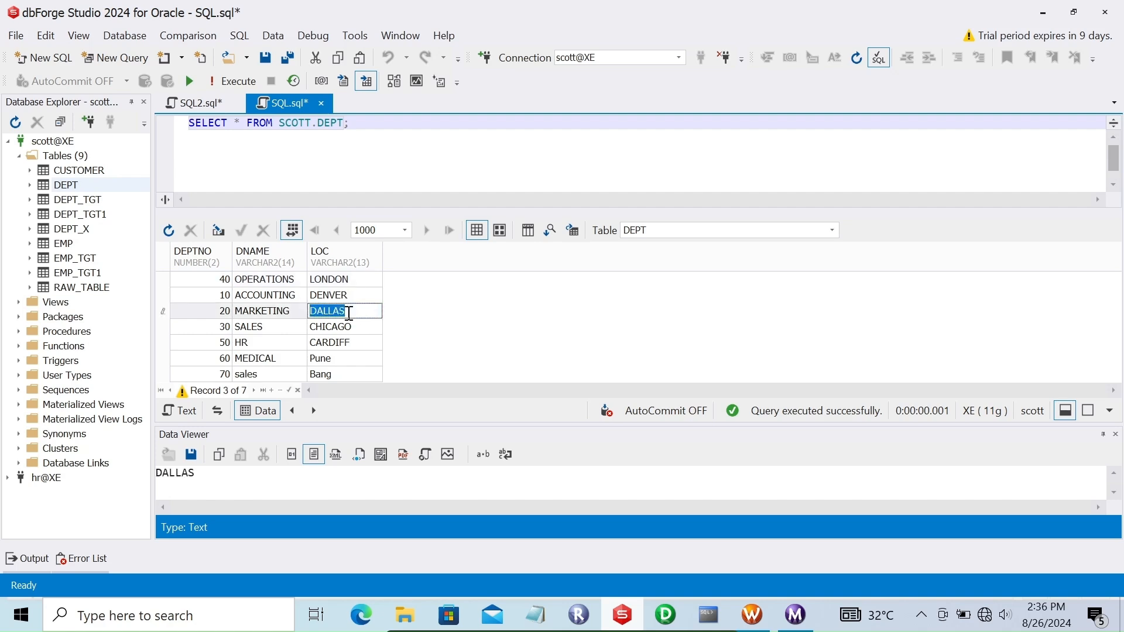
{"action": "key", "text": "BackSpace"}
{"action": "type", "text": "MI"}
{"action": "left_click", "coordinate": [191, 81]}
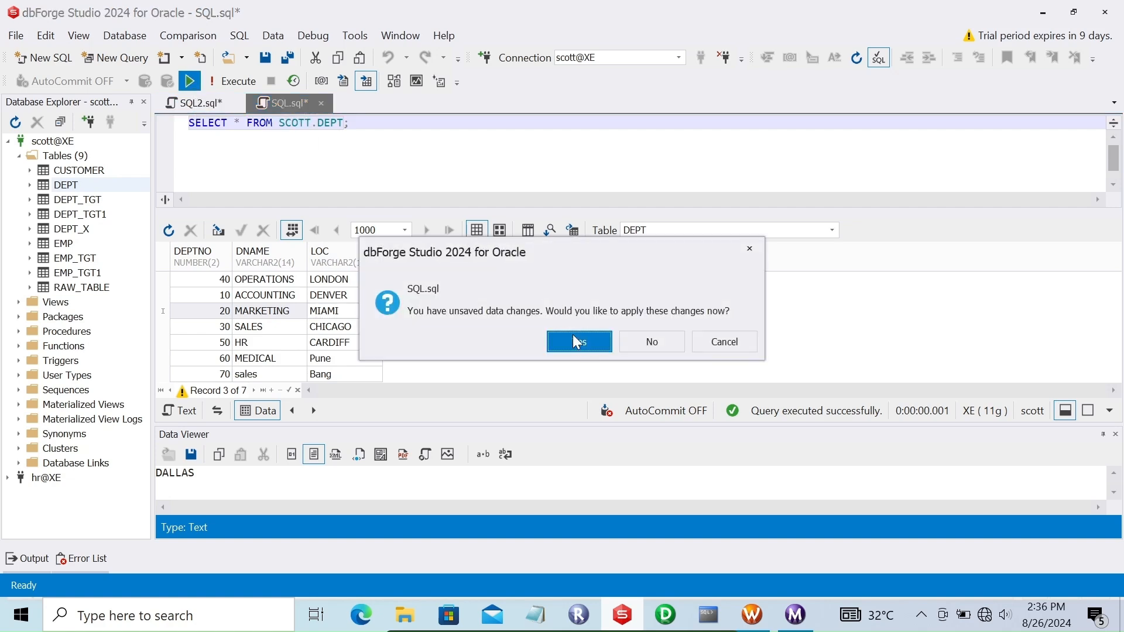
{"action": "left_click", "coordinate": [573, 335]}
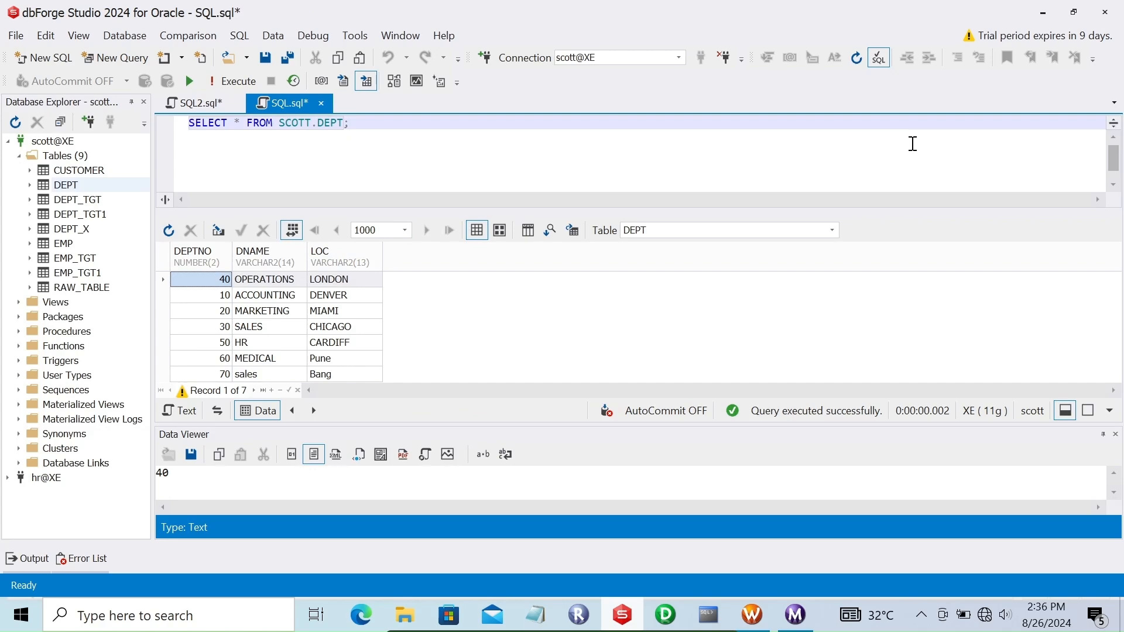
Start the s_m_update_else_insert_dynamic task from Workflow Manager and check the new run's source/target statistics in Workflow Monitor
{"action": "left_click", "coordinate": [754, 614]}
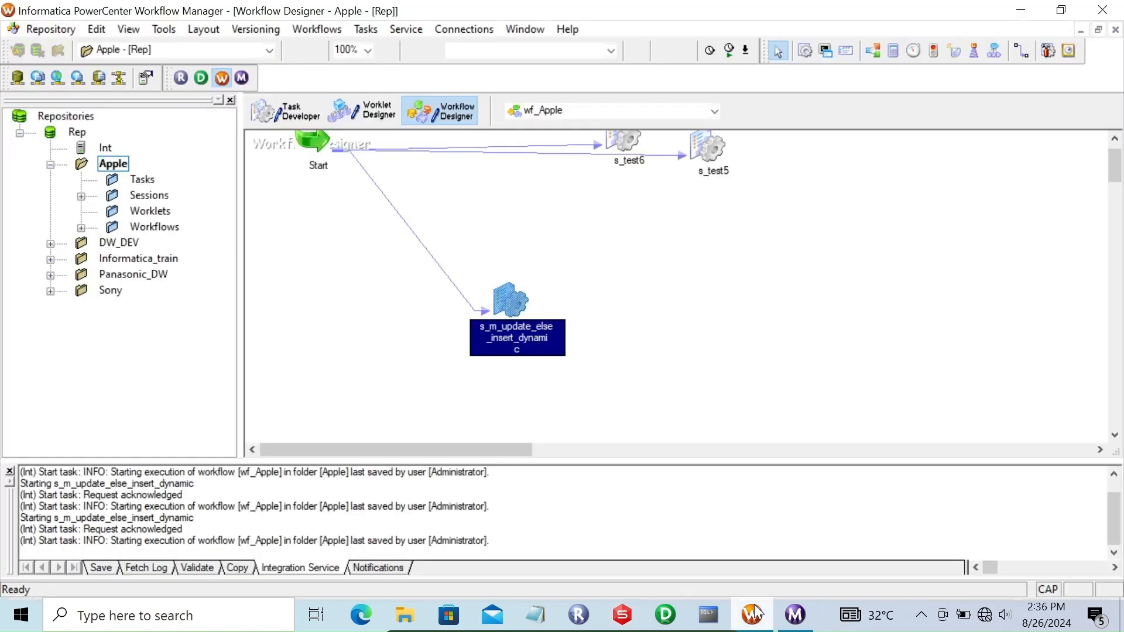
{"action": "right_click", "coordinate": [516, 301]}
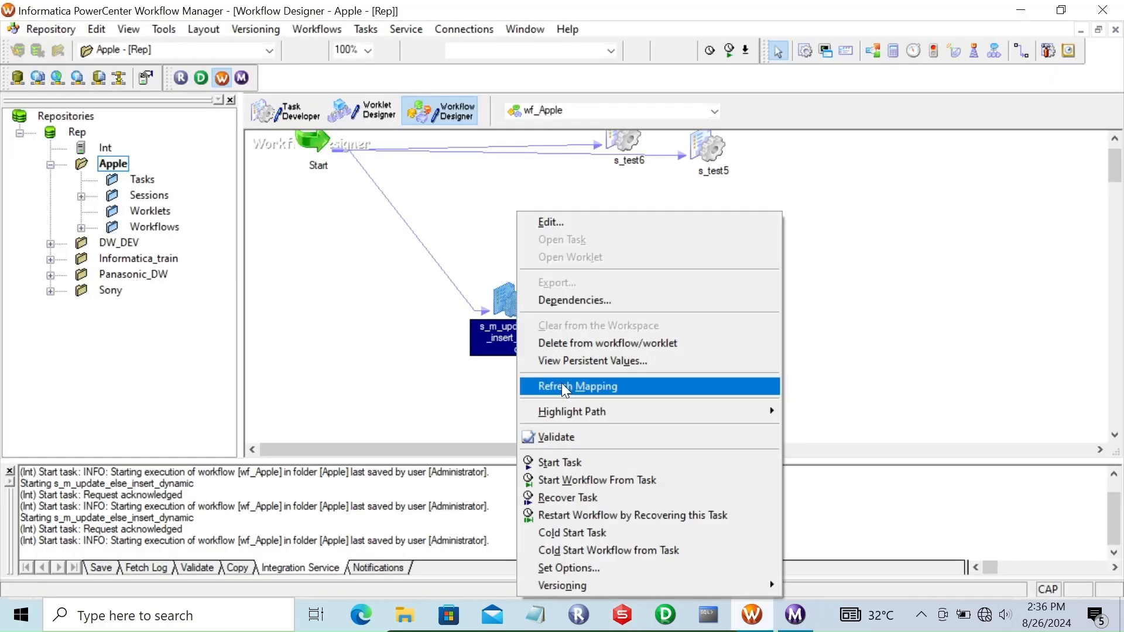
{"action": "left_click", "coordinate": [559, 462]}
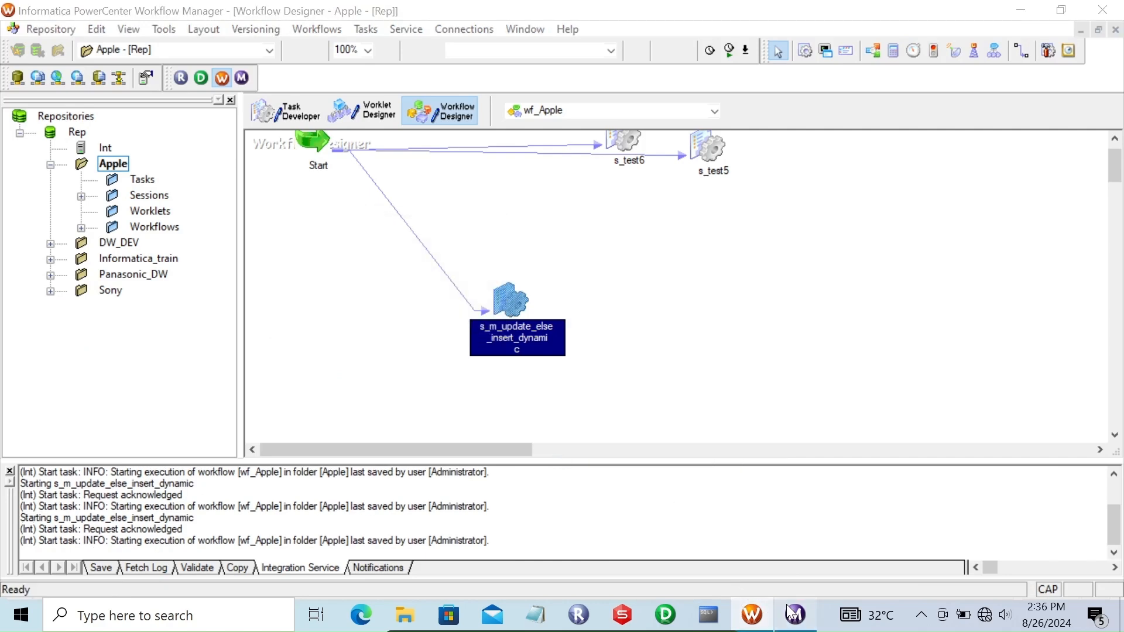
{"action": "left_click", "coordinate": [794, 613]}
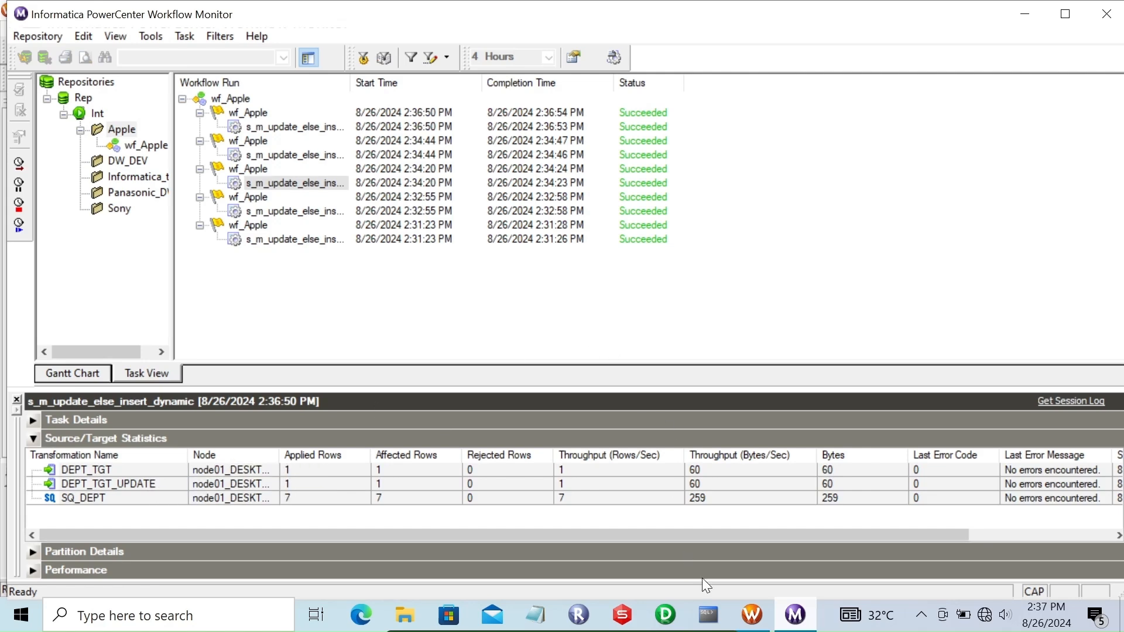
Query dept_tgt in Run SQL Command Line to check departments 20 and 70
{"action": "left_click", "coordinate": [708, 615]}
{"action": "key", "text": "Up"}
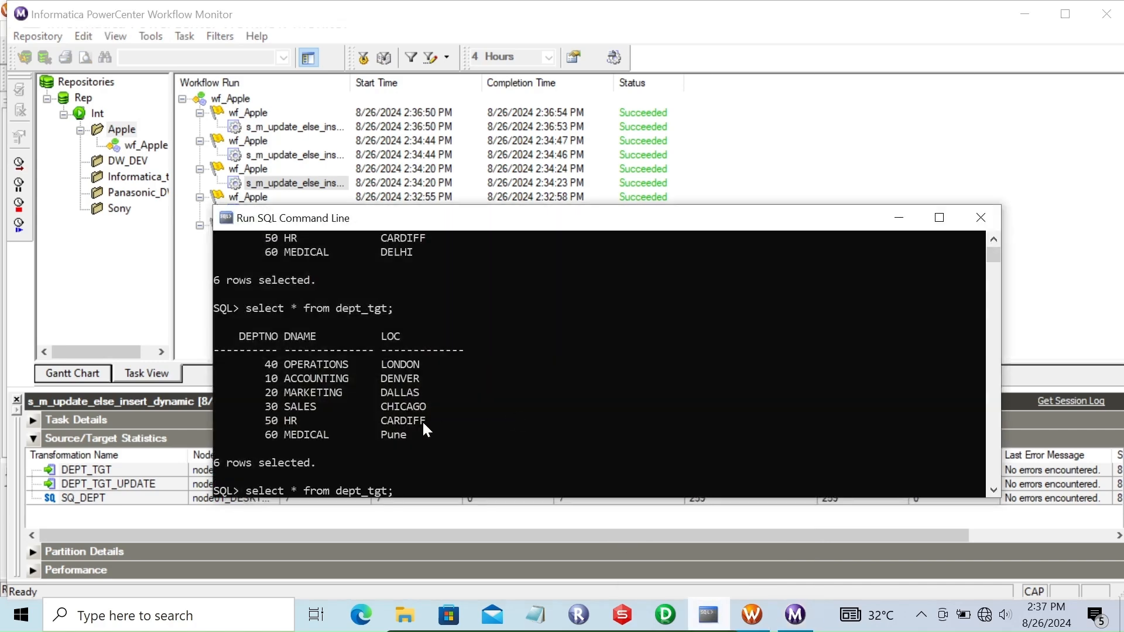
{"action": "key", "text": "Return"}
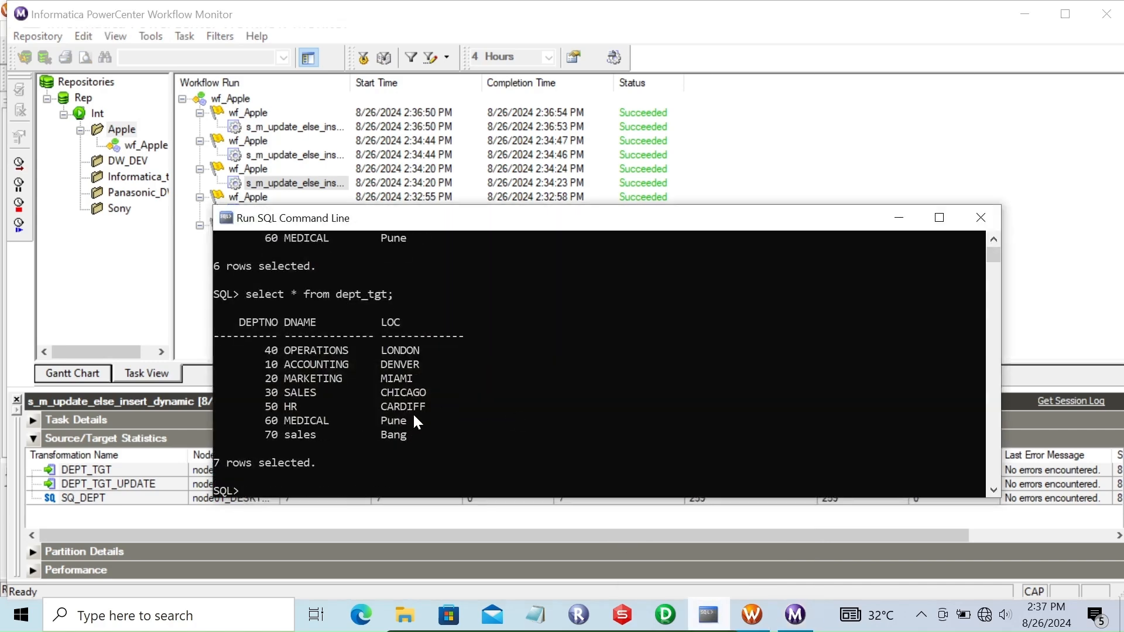